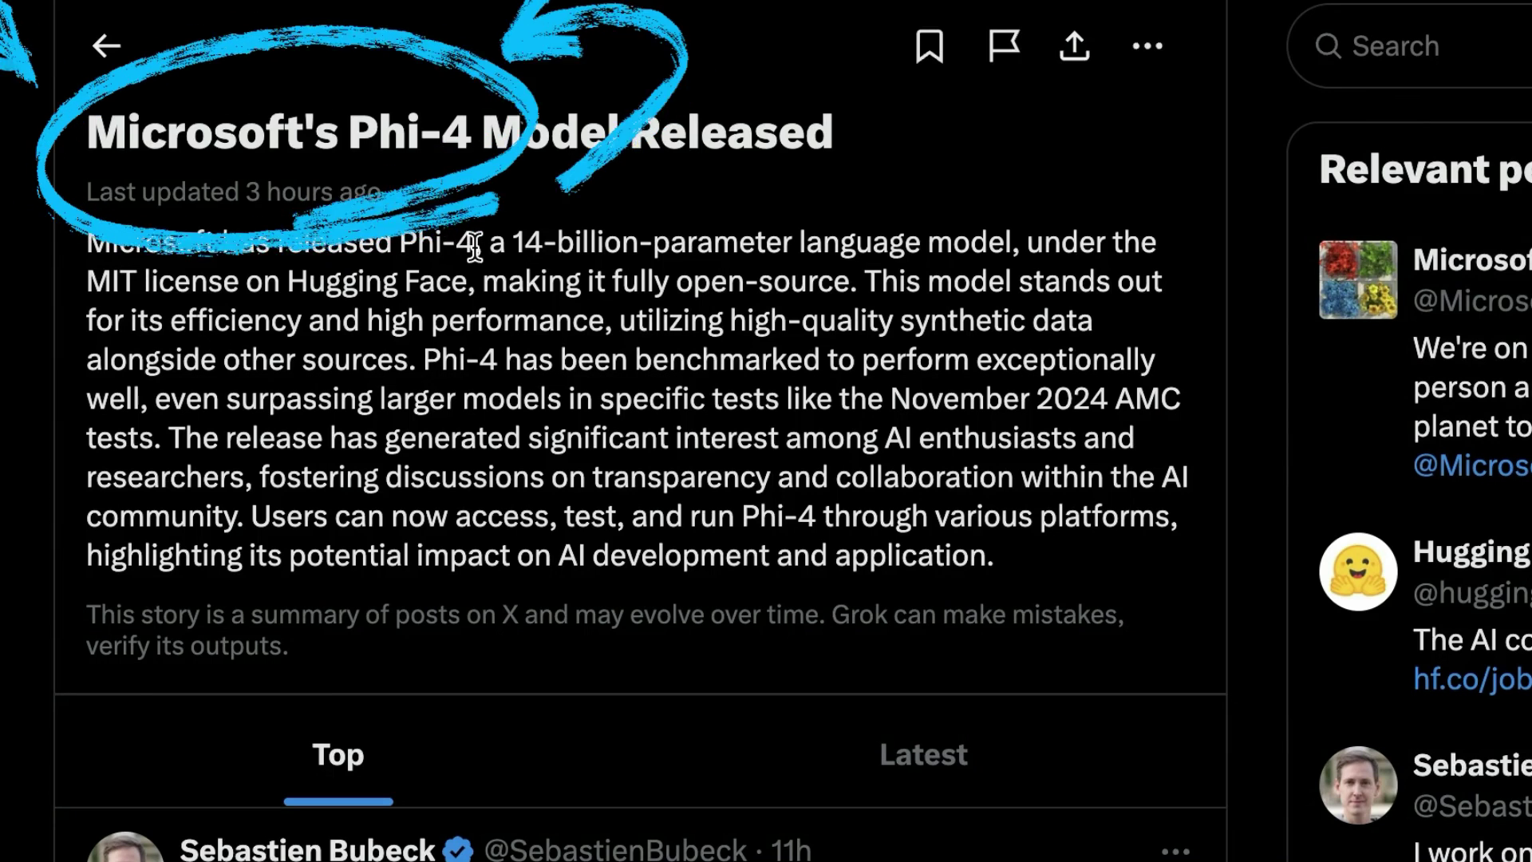
Scroll the microsoft/phi-4 model card through its summary and training data.
scroll(479, 387, down, 5)
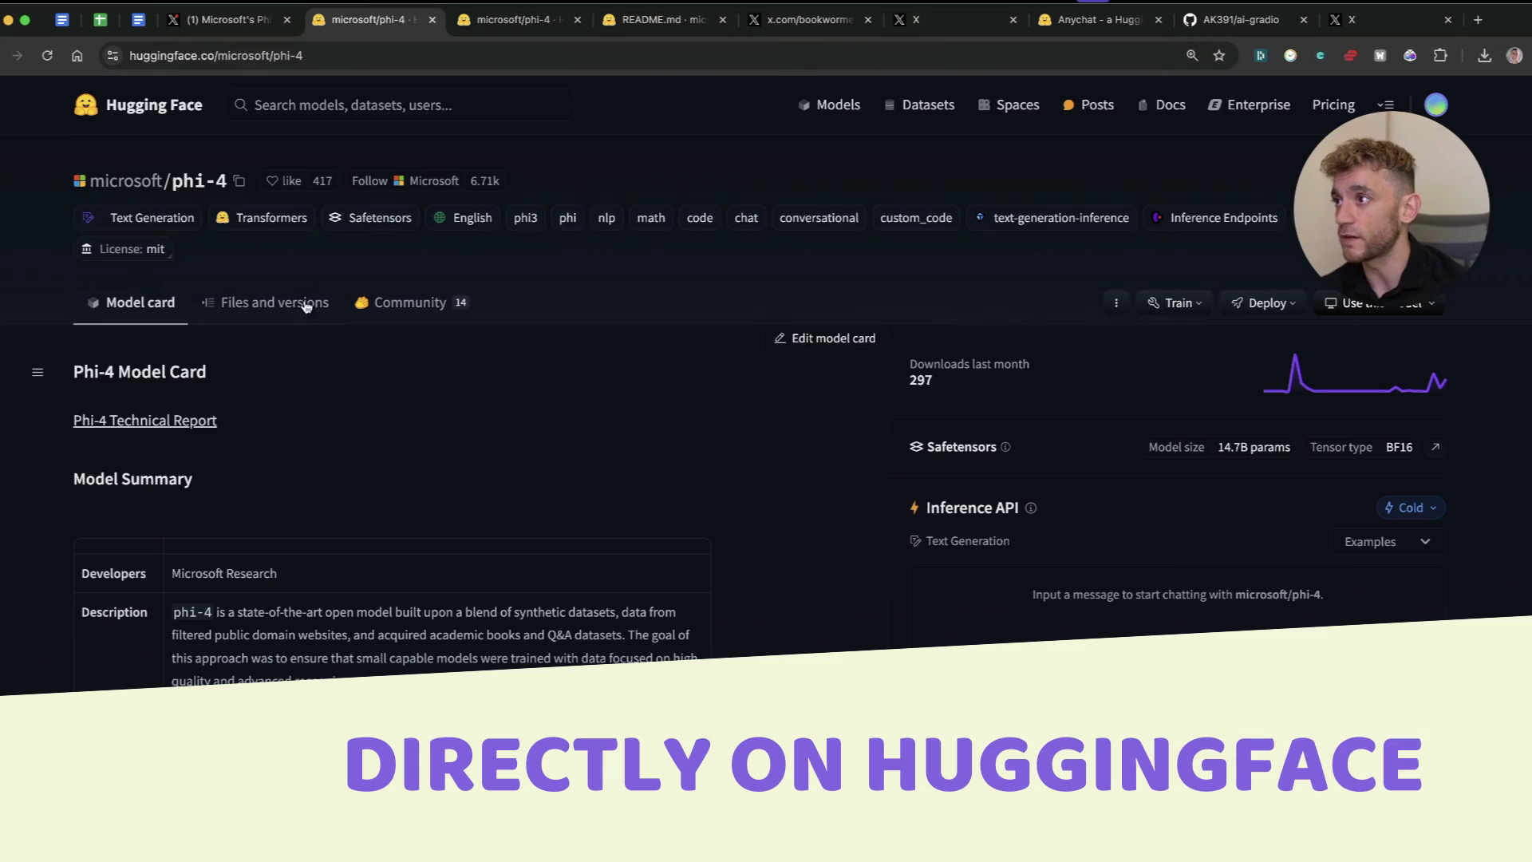
scroll(495, 607, down, 15)
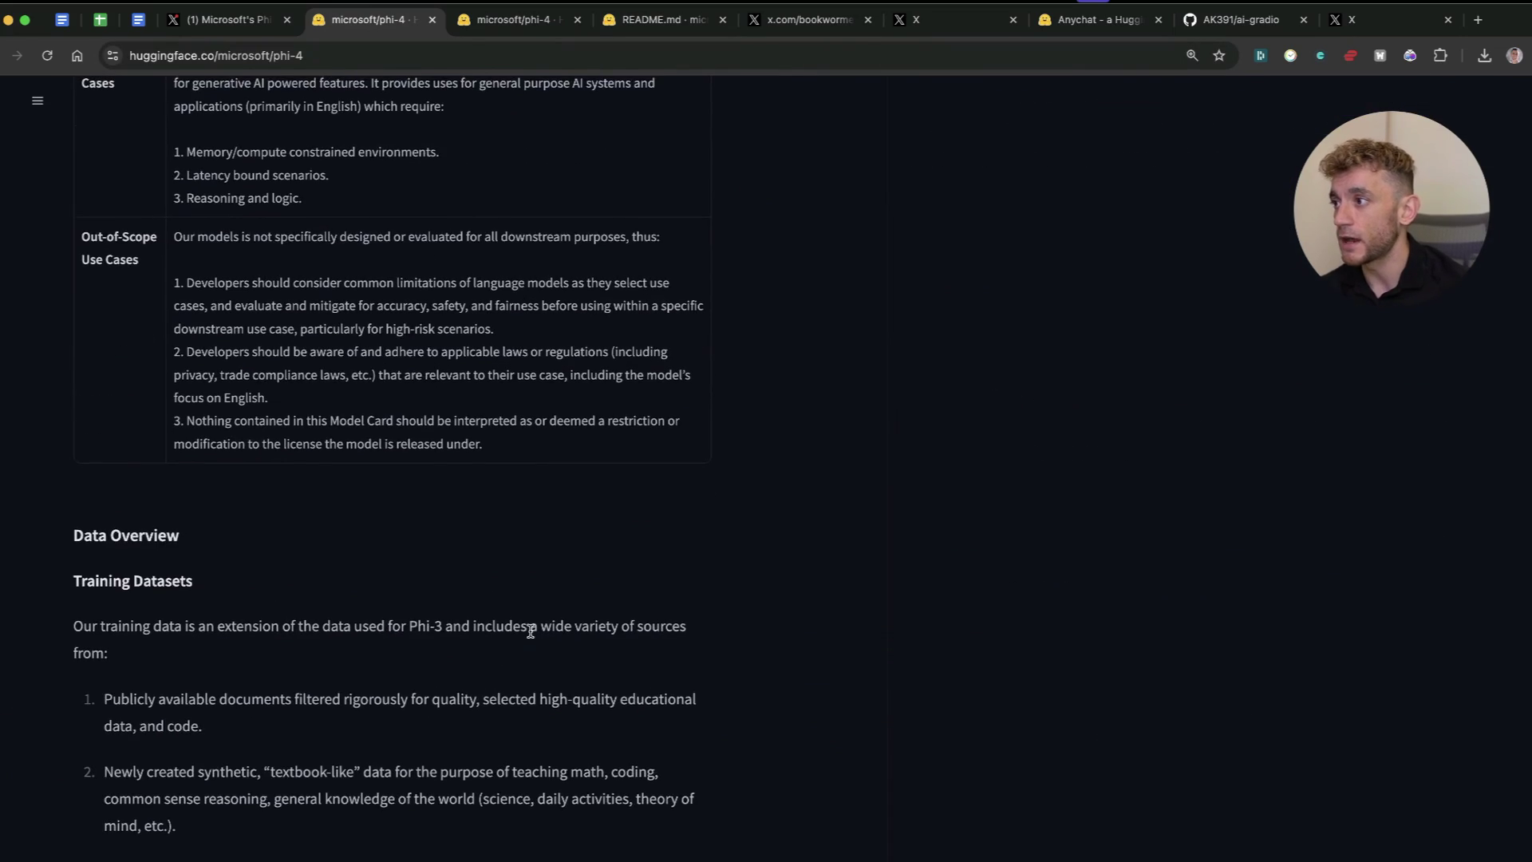
scroll(517, 686, down, 20)
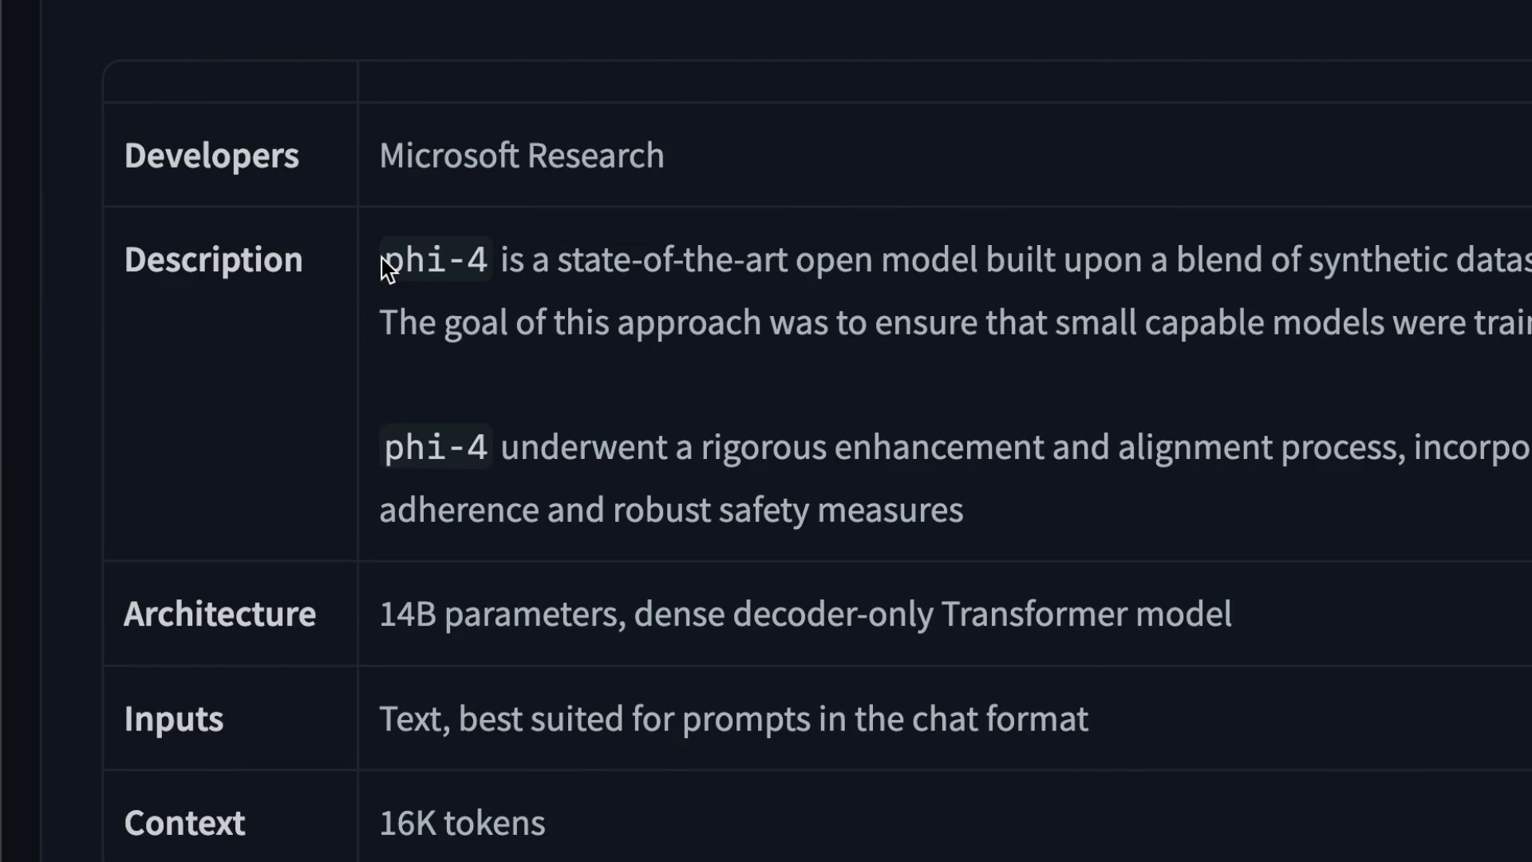
Highlight the phi-4 Description text through the academic books part, then deselect it.
drag(388, 263, 476, 261)
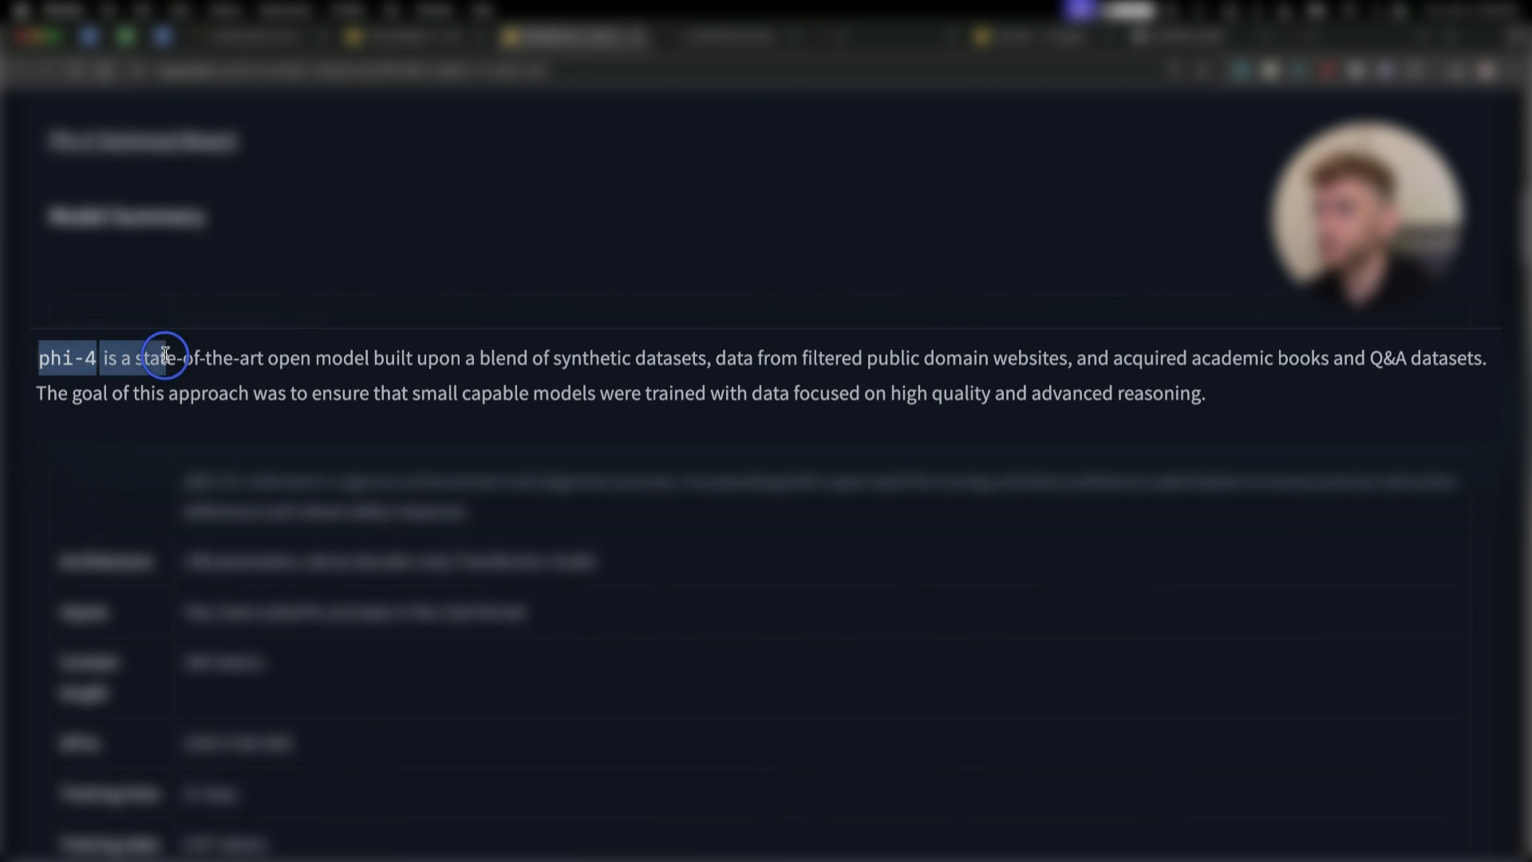
drag(345, 351, 620, 348)
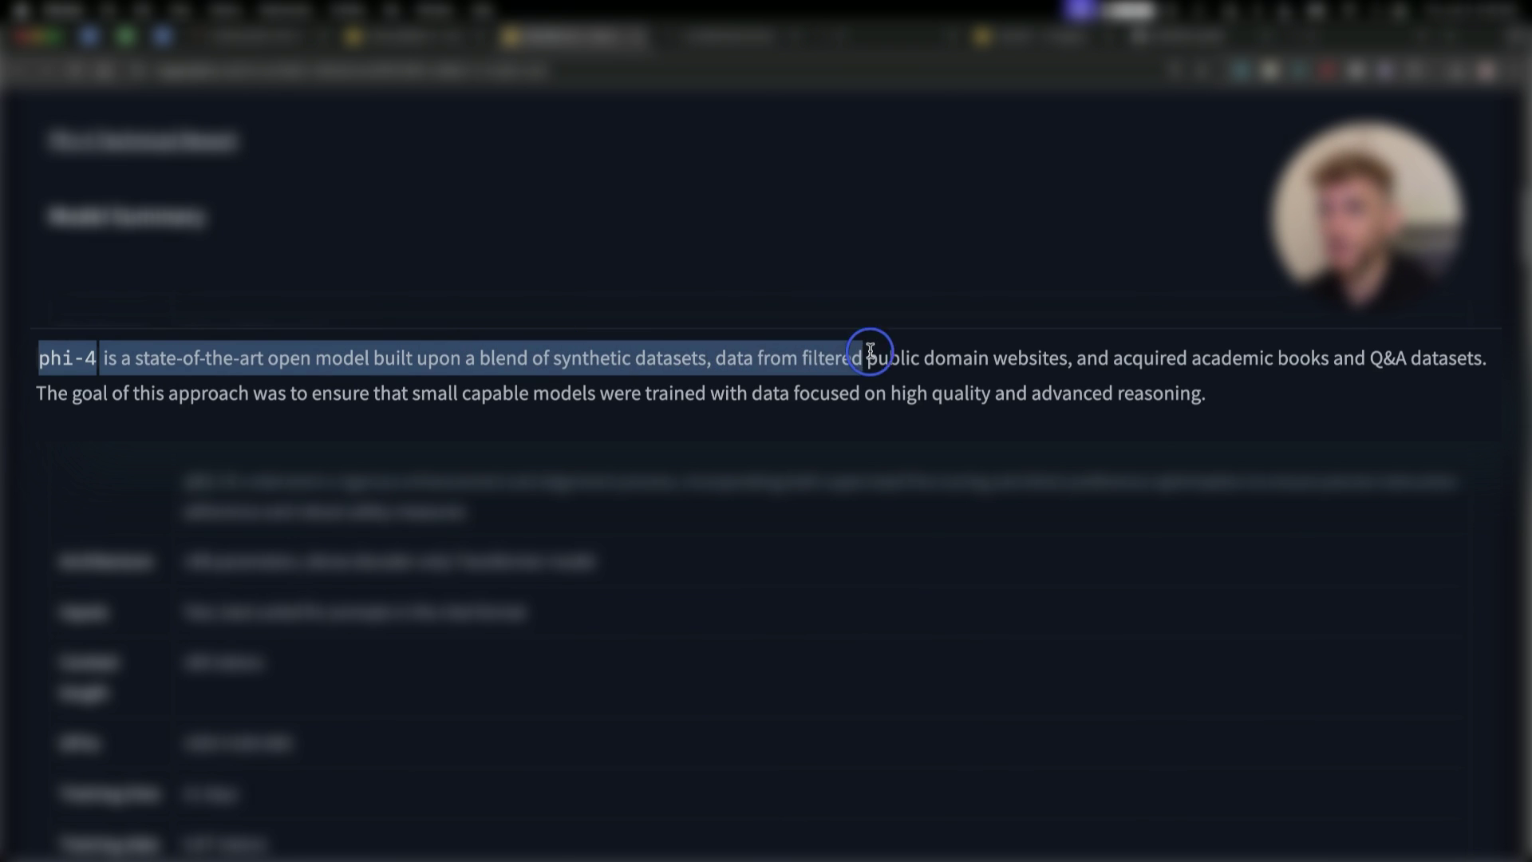
drag(1075, 355, 1277, 354)
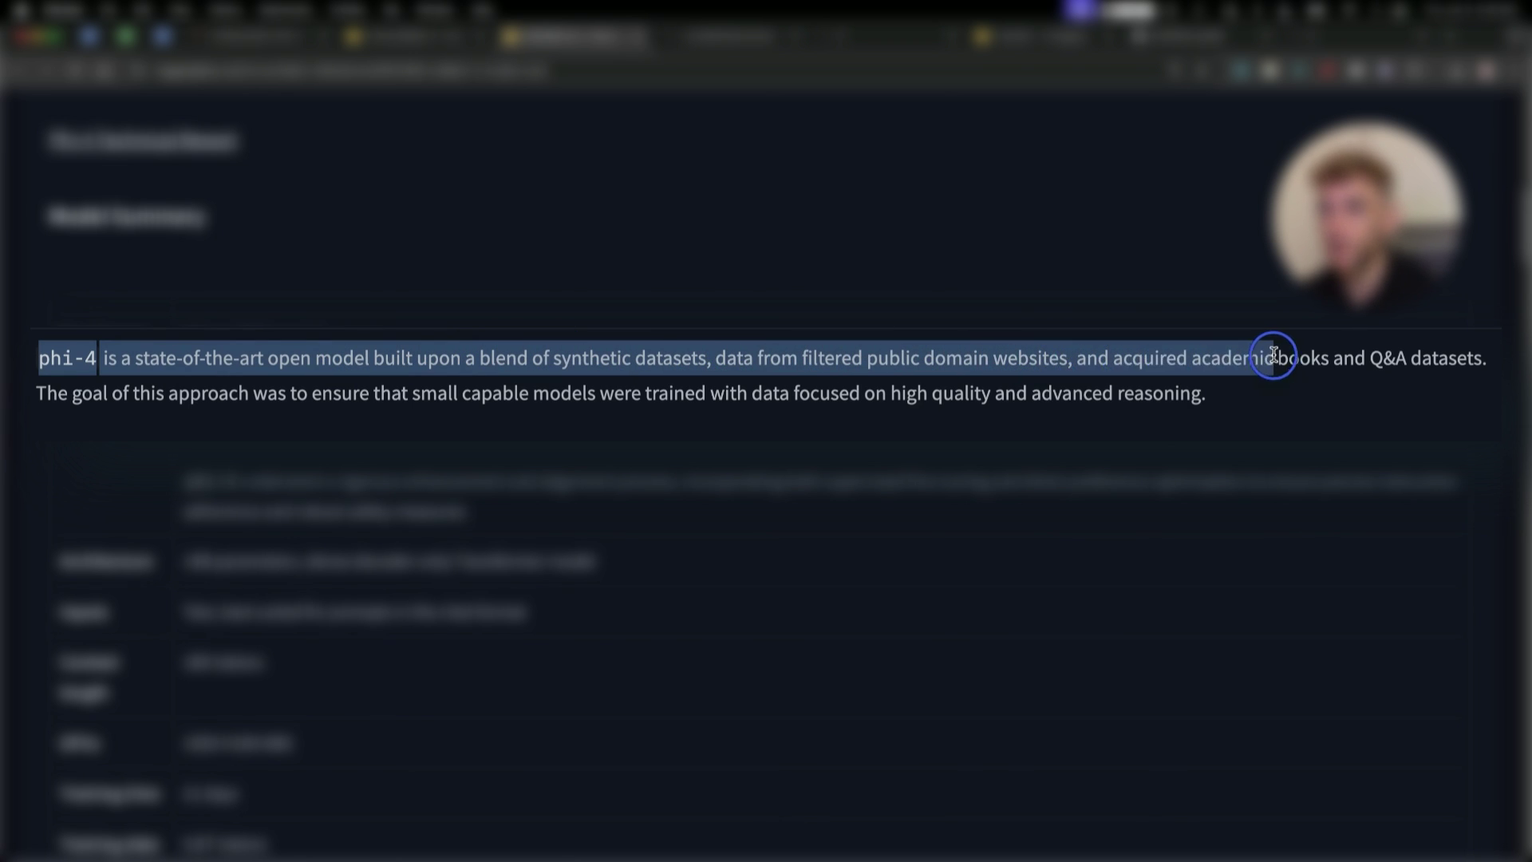
click(1354, 380)
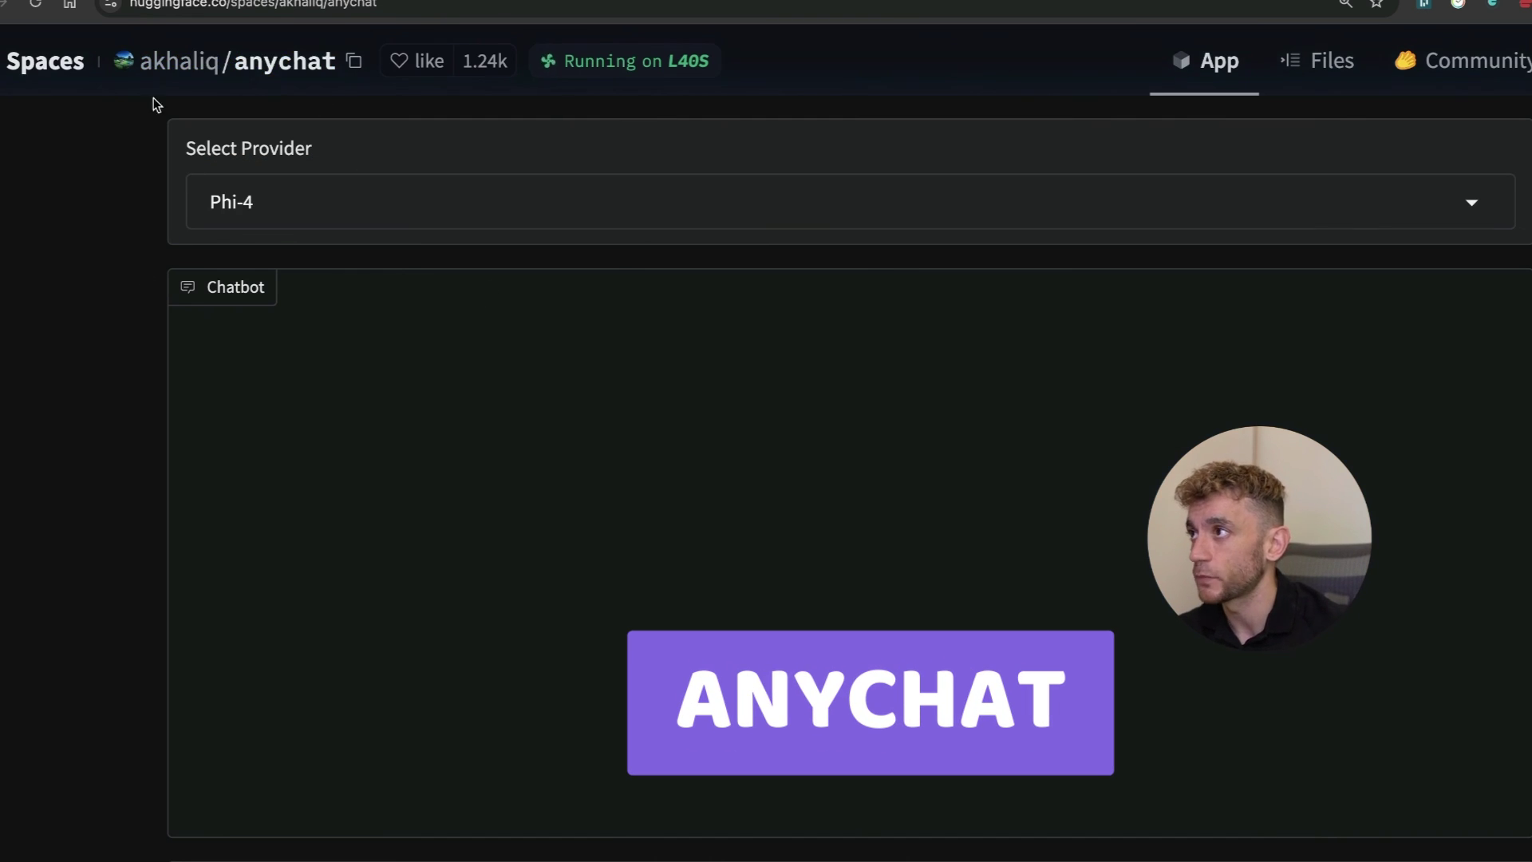
key(super+l)
click(301, 199)
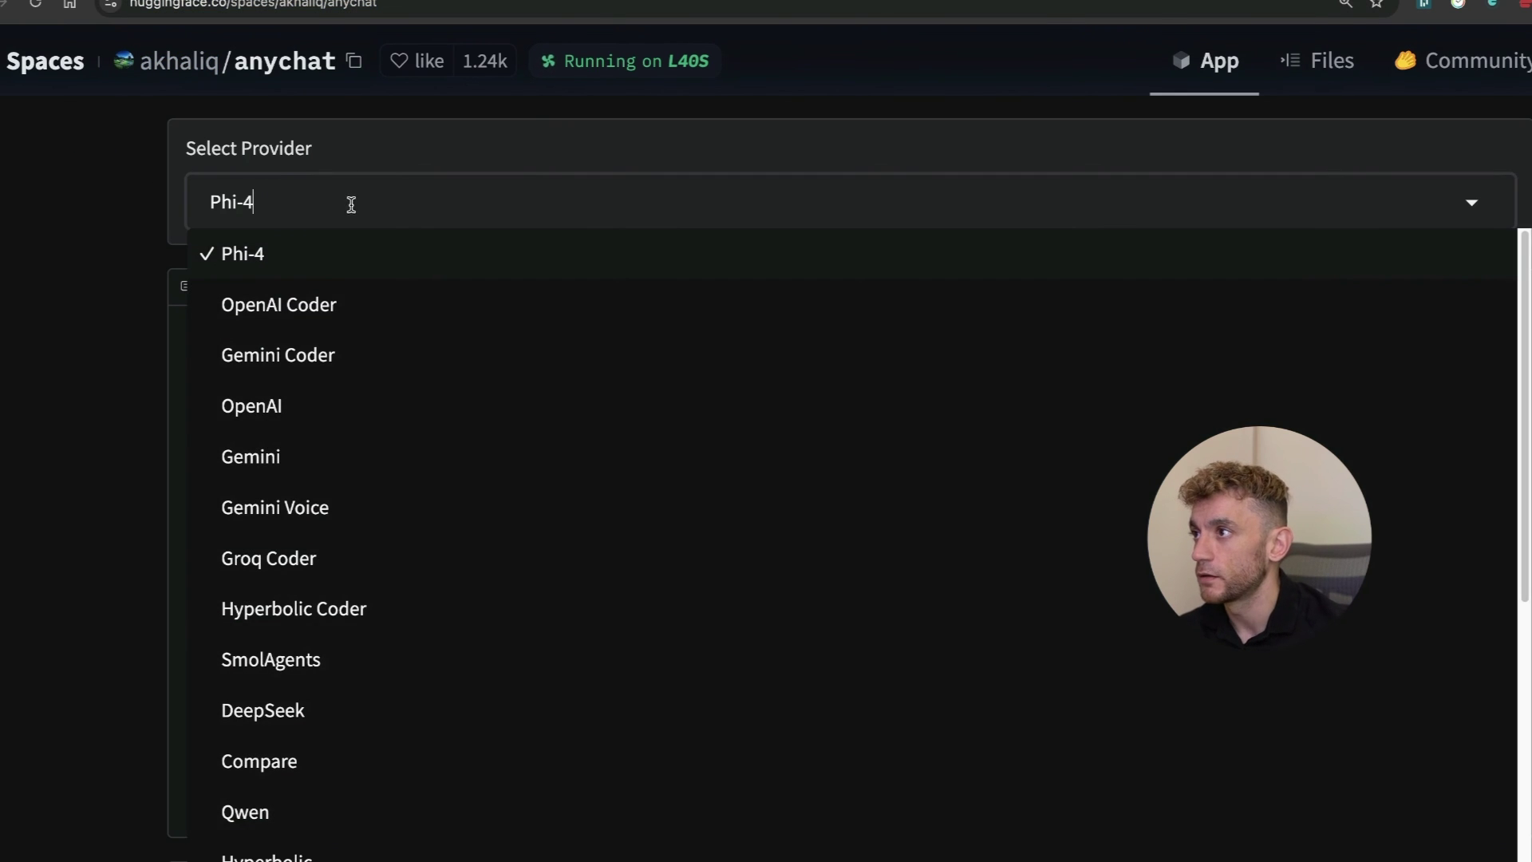
scroll(468, 500, down, 10)
scroll(469, 500, up, 10)
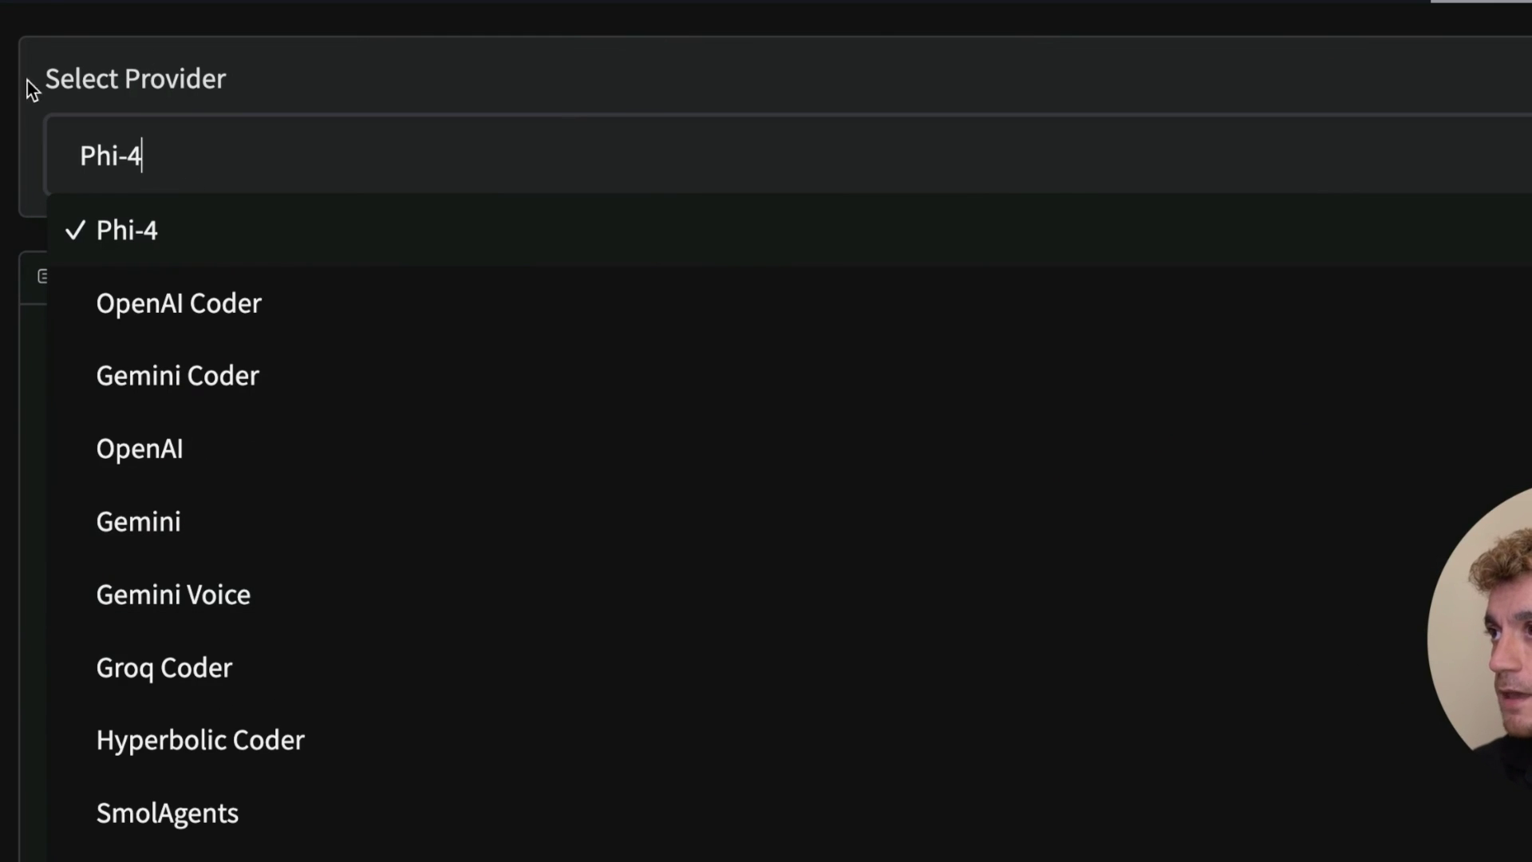
scroll(321, 512, down, 12)
scroll(312, 702, down, 5)
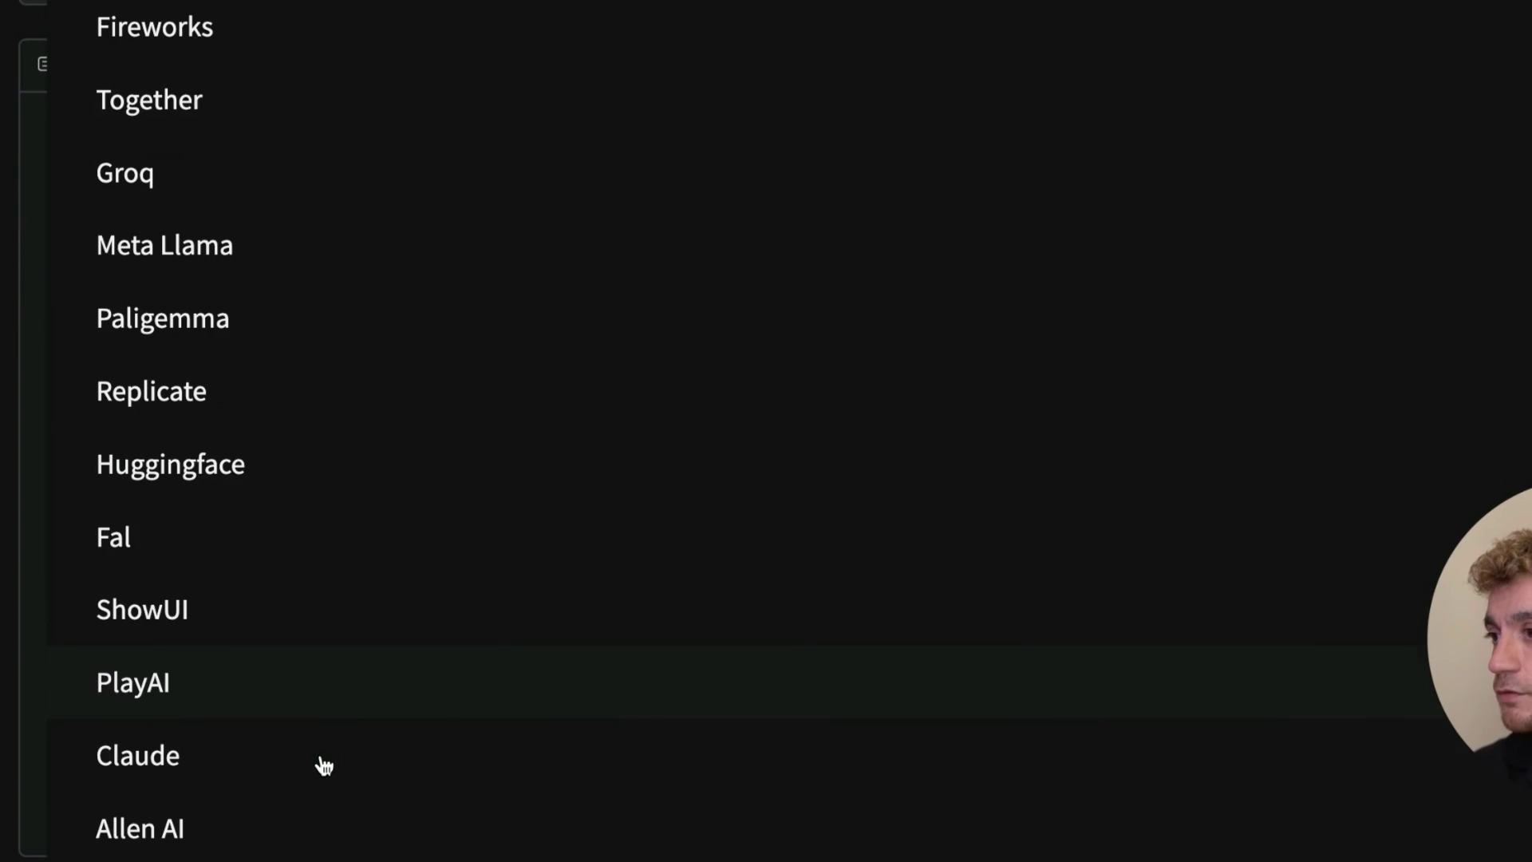
scroll(301, 345, up, 5)
scroll(178, 346, up, 1)
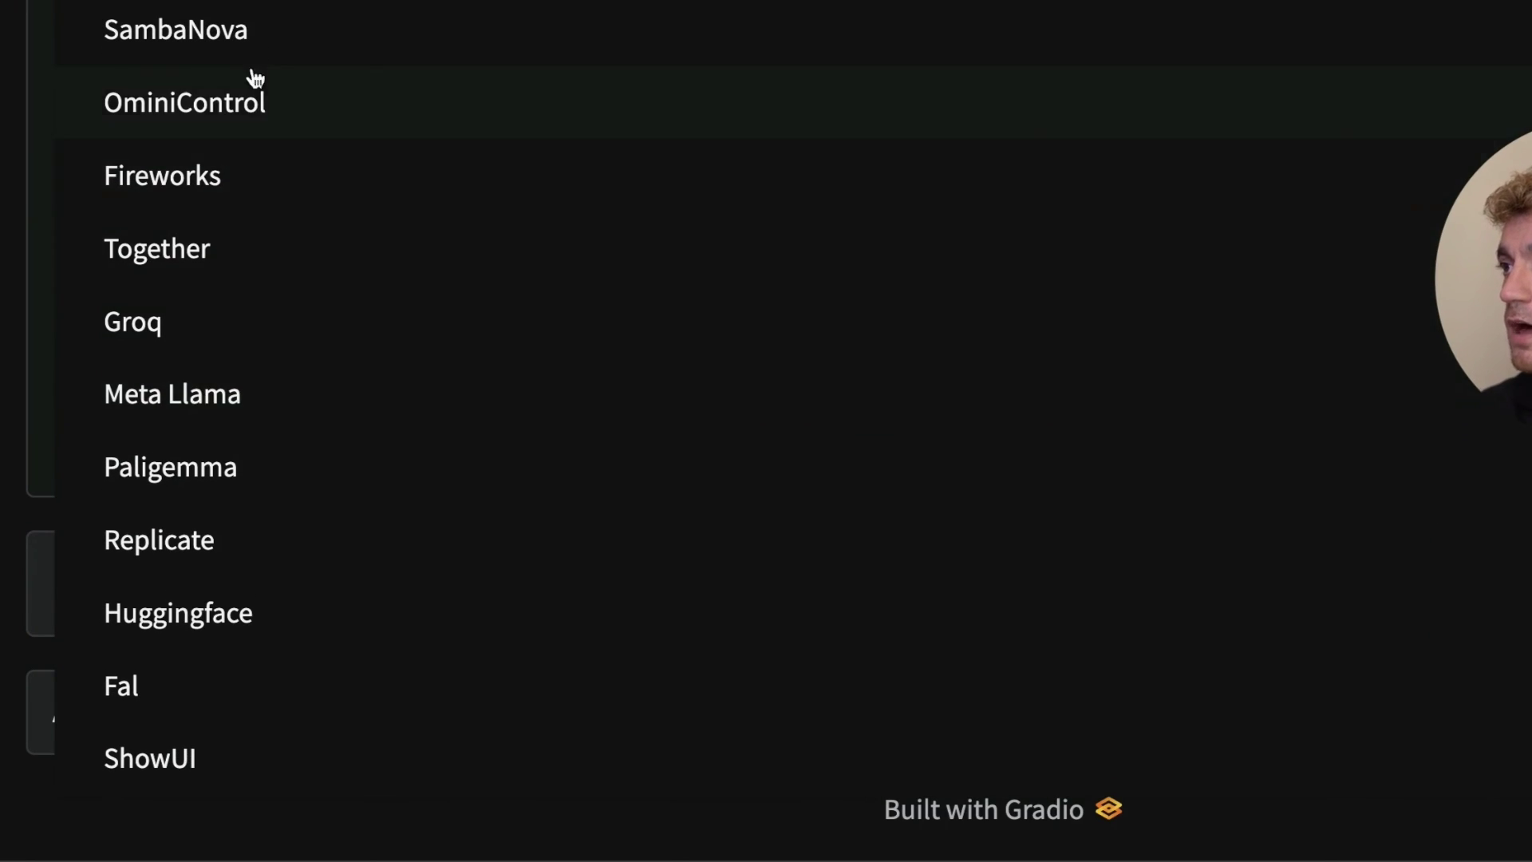
scroll(195, 308, up, 12)
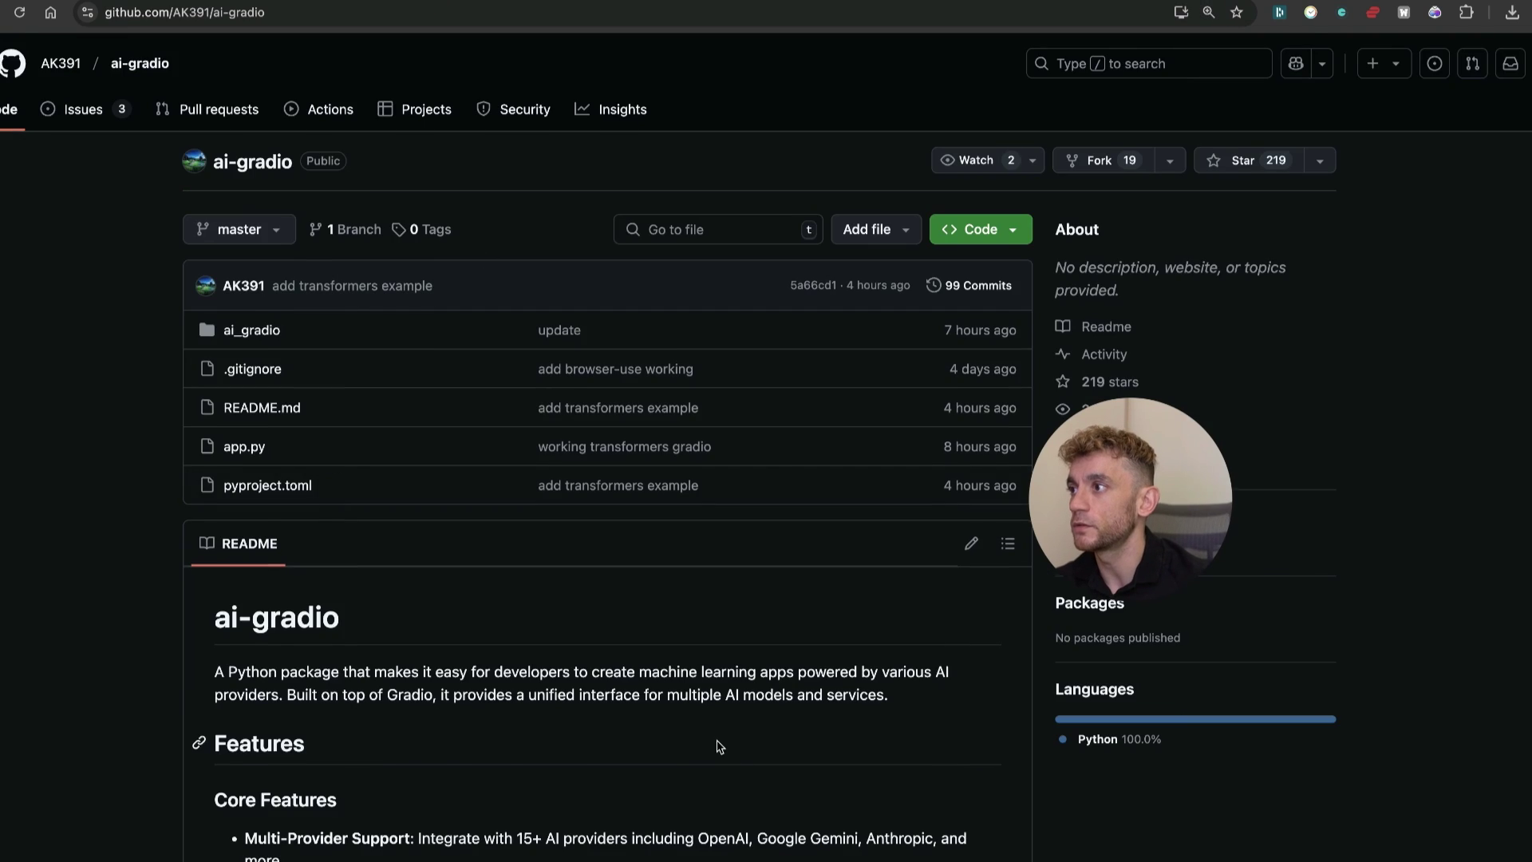
scroll(719, 745, down, 5)
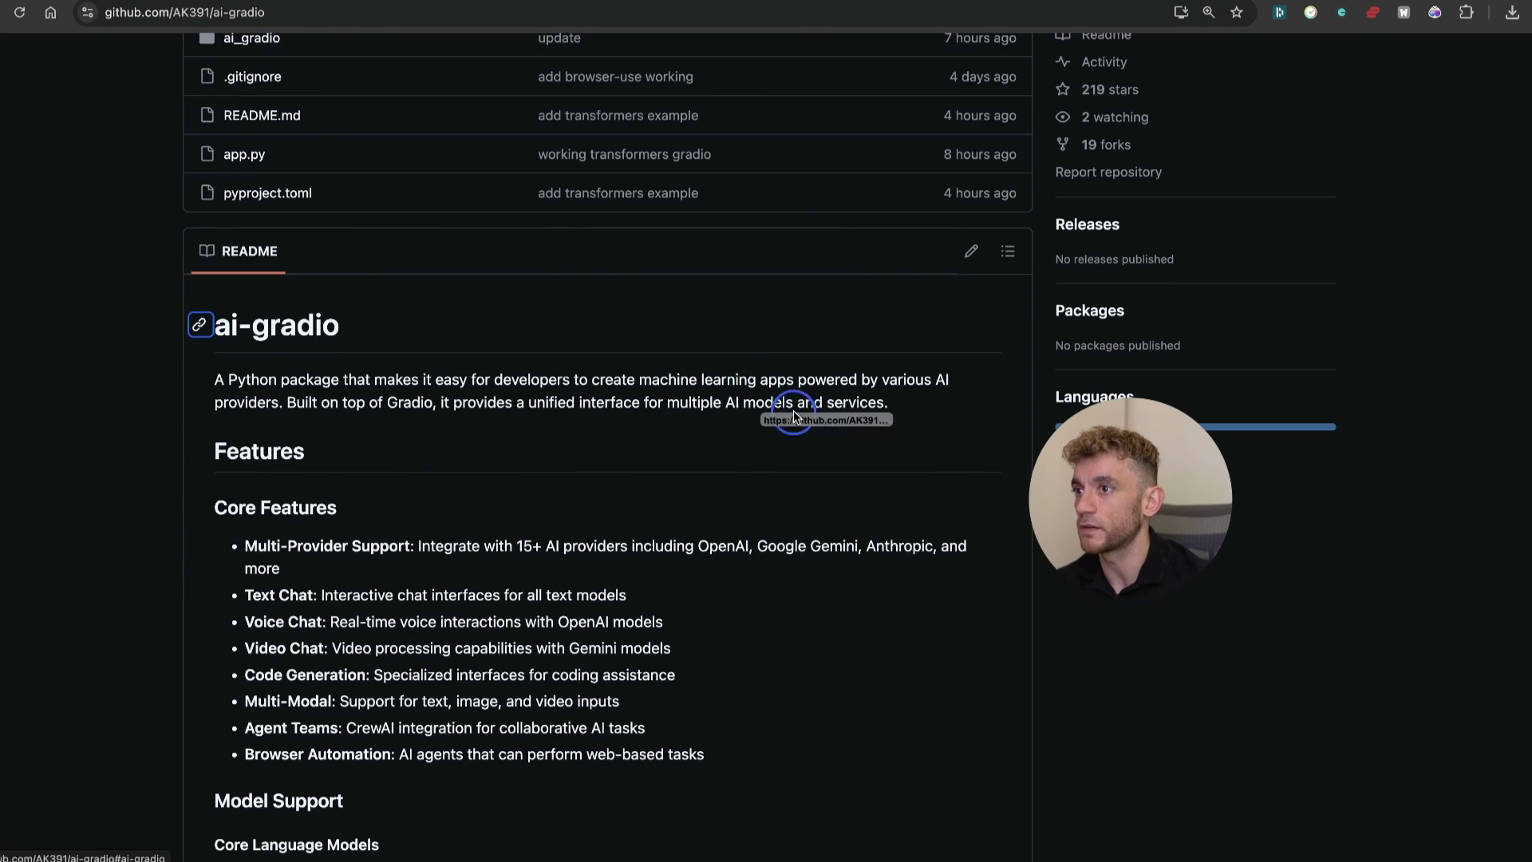
scroll(572, 550, down, 10)
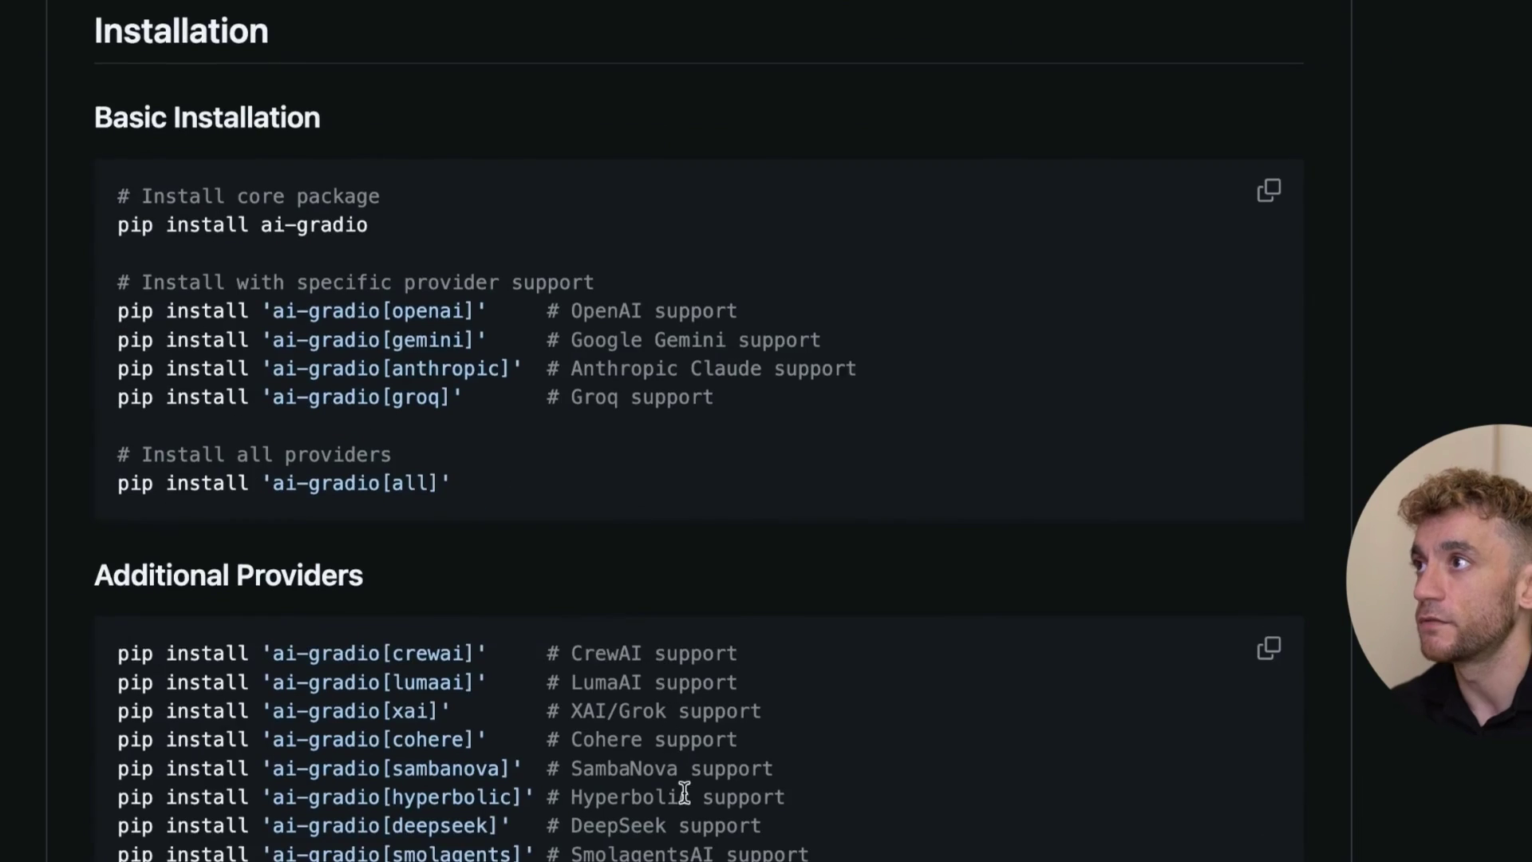
scroll(685, 794, down, 10)
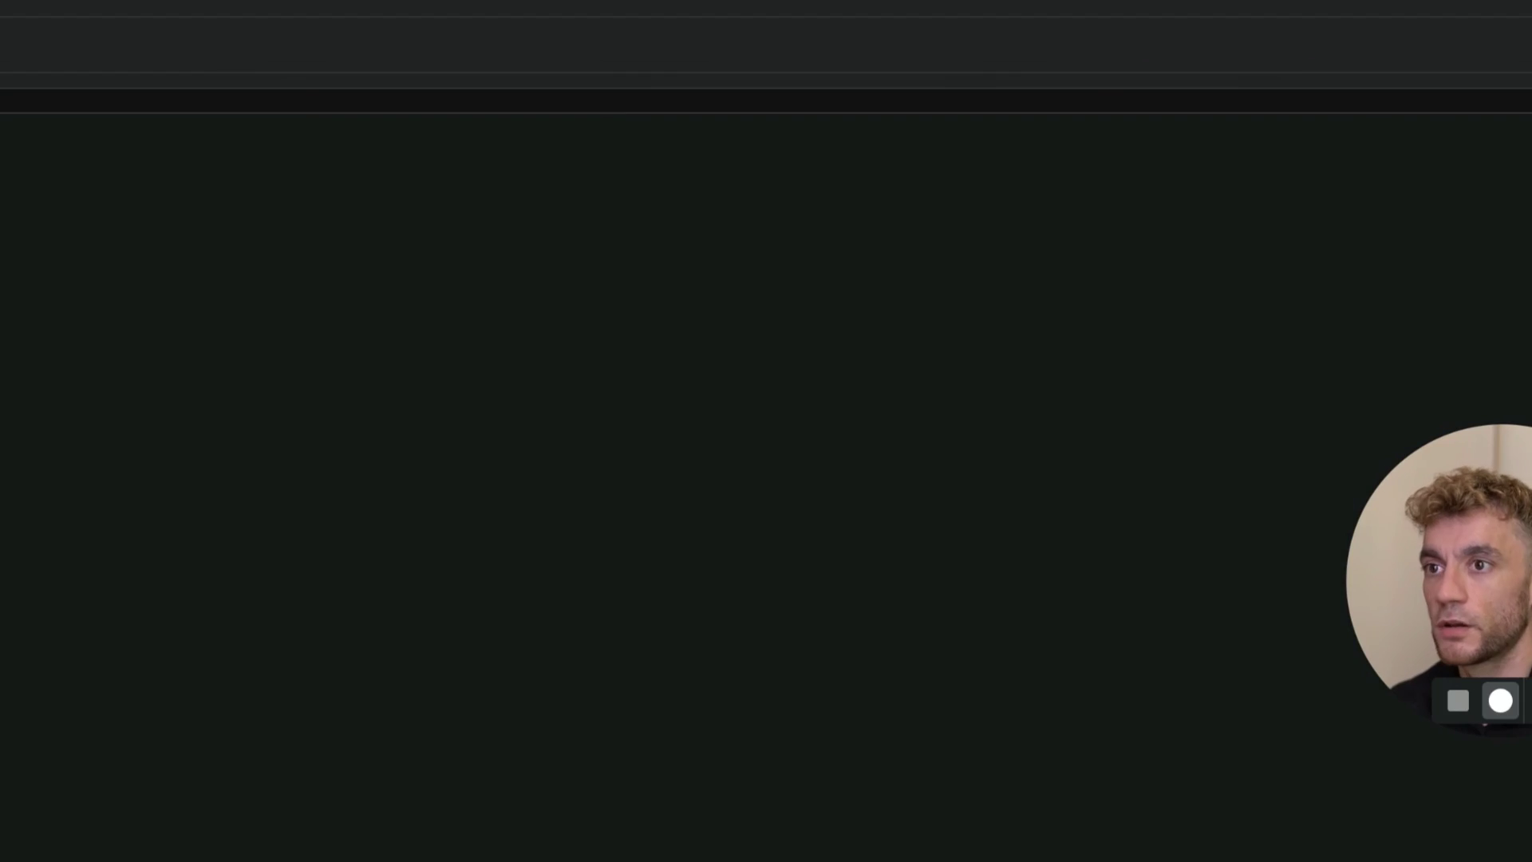
drag(1514, 568, 1434, 245)
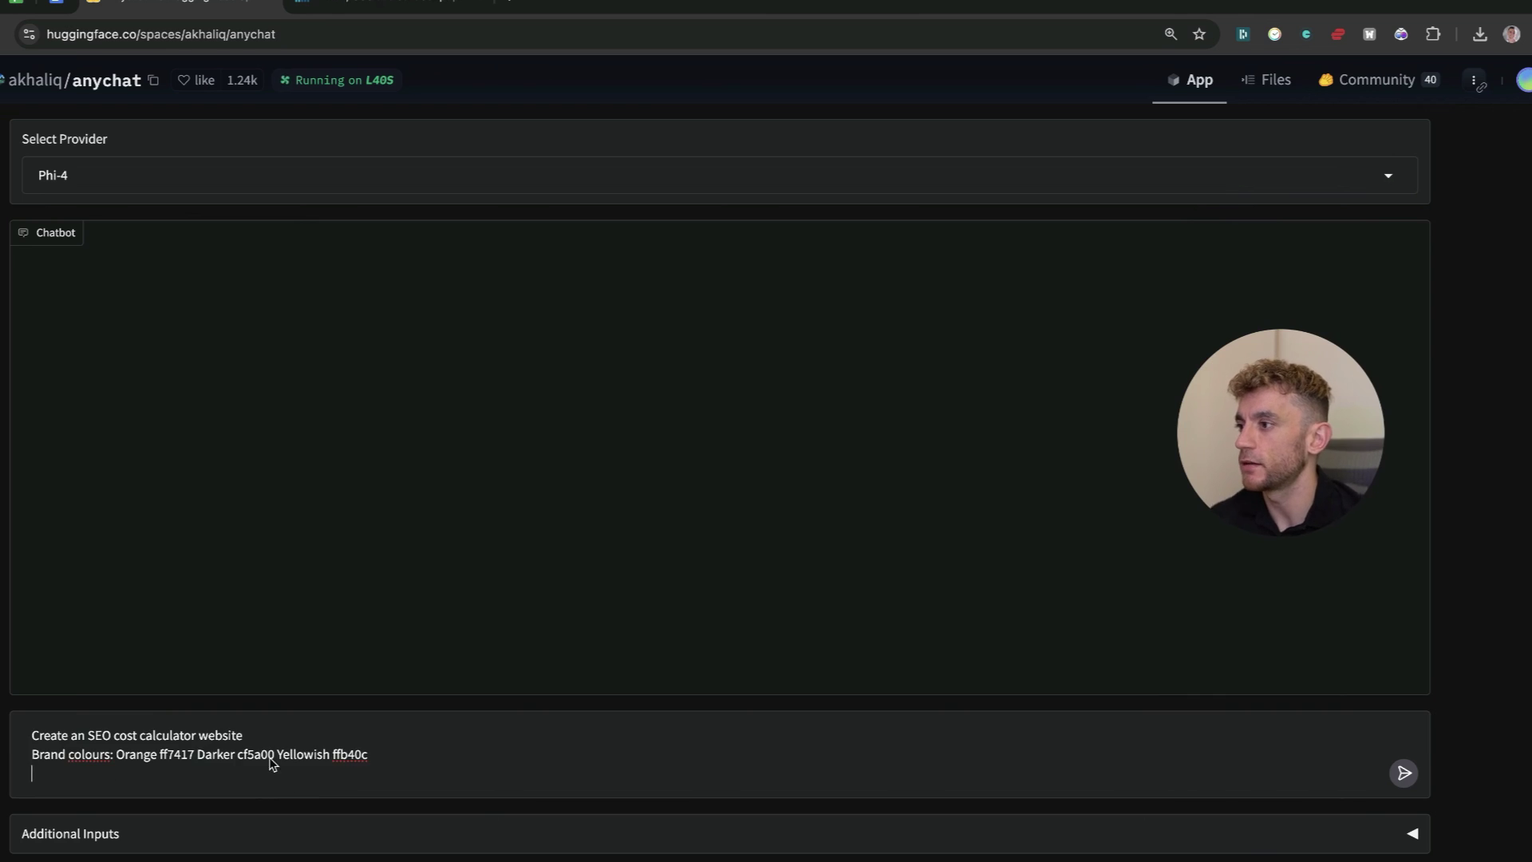
Paste the SEO cost calculator prompt with orange brand colours and send it to Phi-4.
text(Create an SEO cost calculator website Brand colours: Orange ff7417 Darker cf5a00 Yellowish ffb40c)
key(BackSpace)
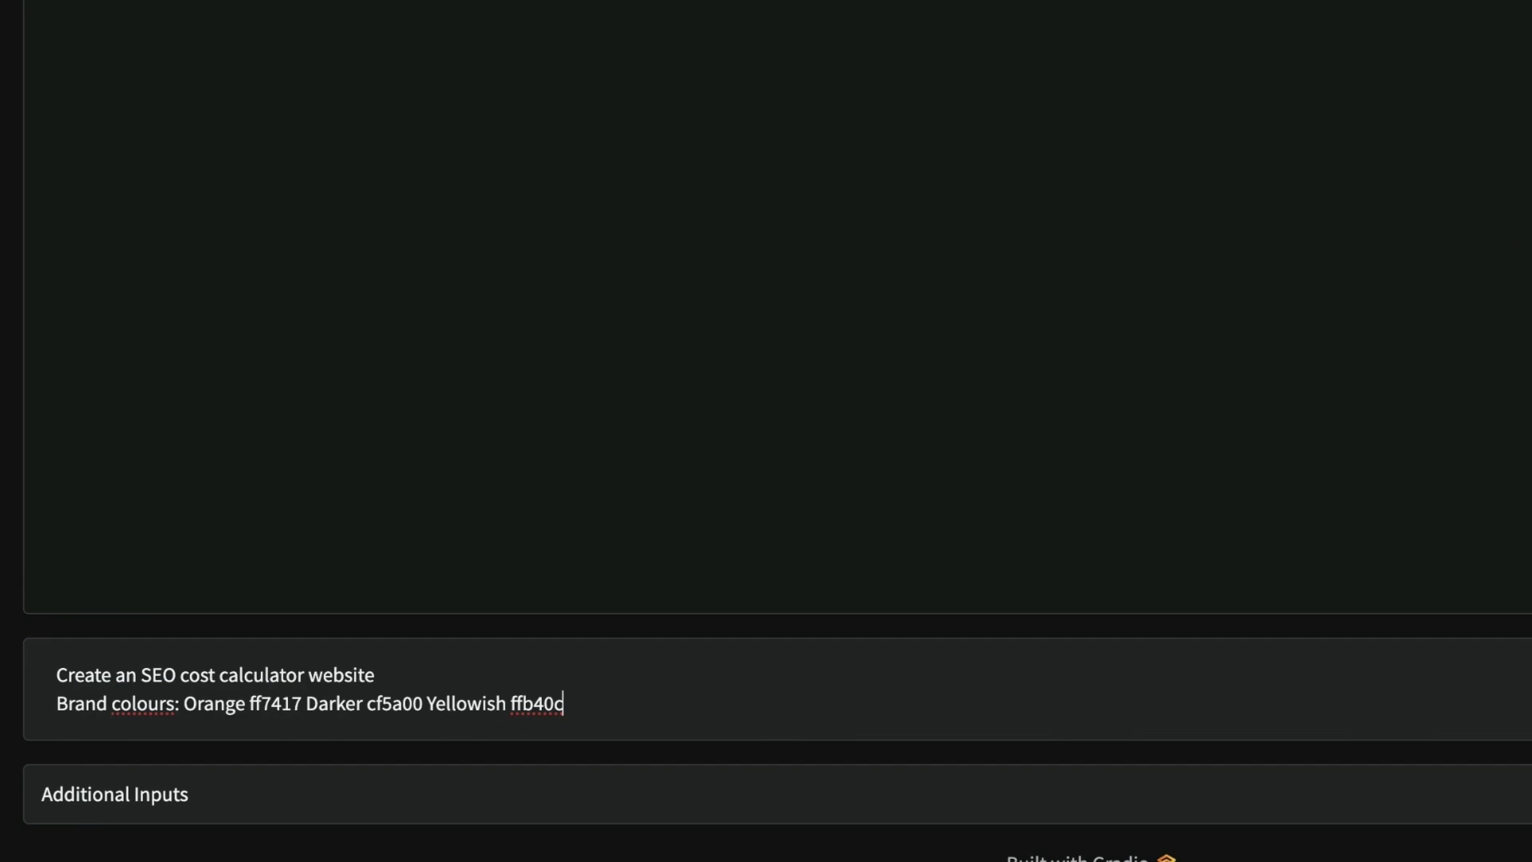
key(Return)
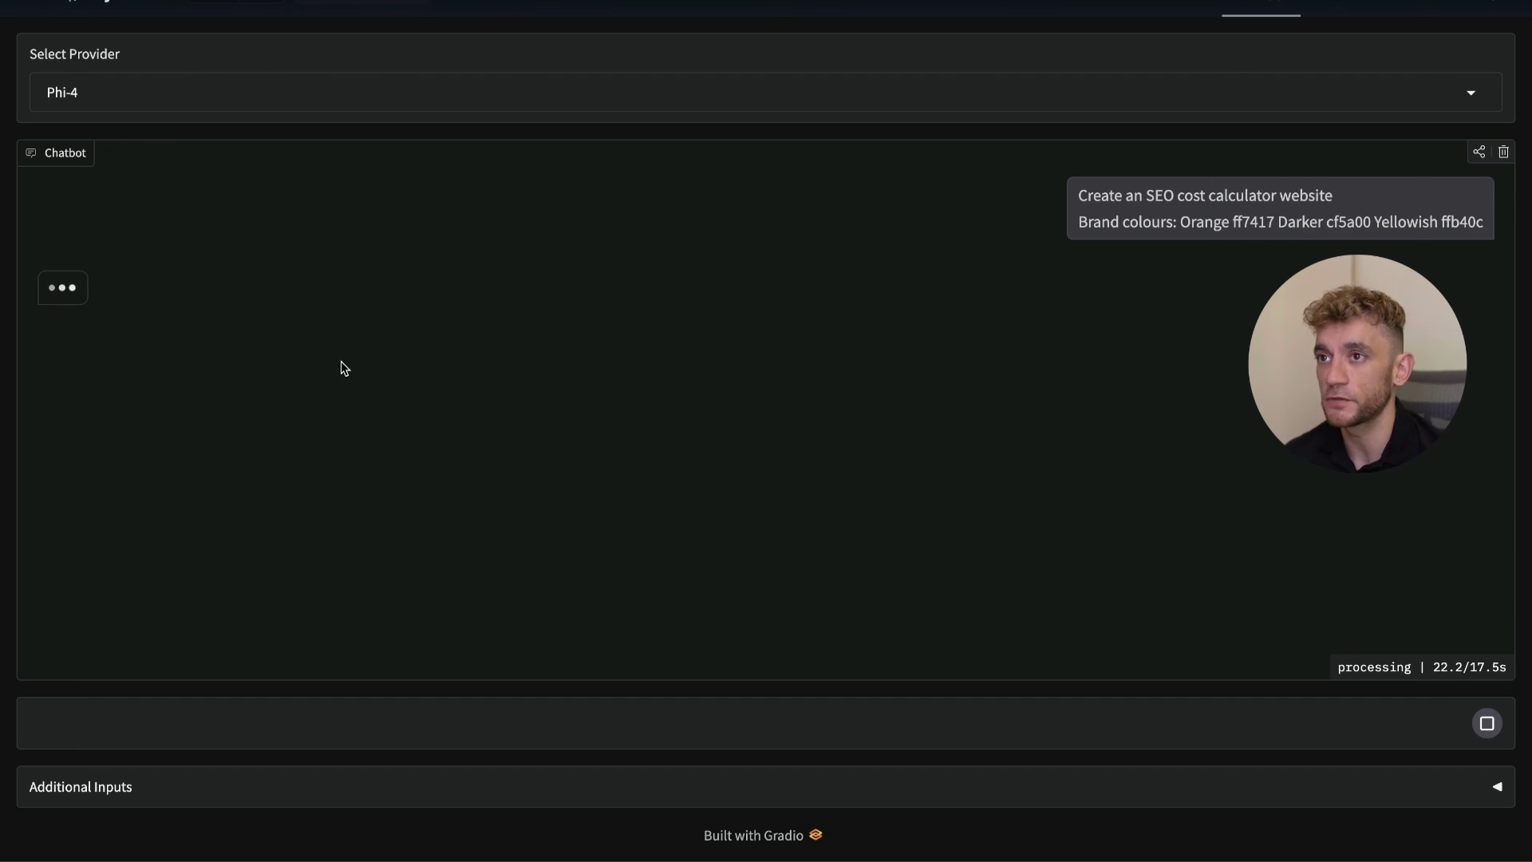
Scroll through and select Phi-4's staged build plan reply.
scroll(465, 490, up, 15)
scroll(465, 497, down, 15)
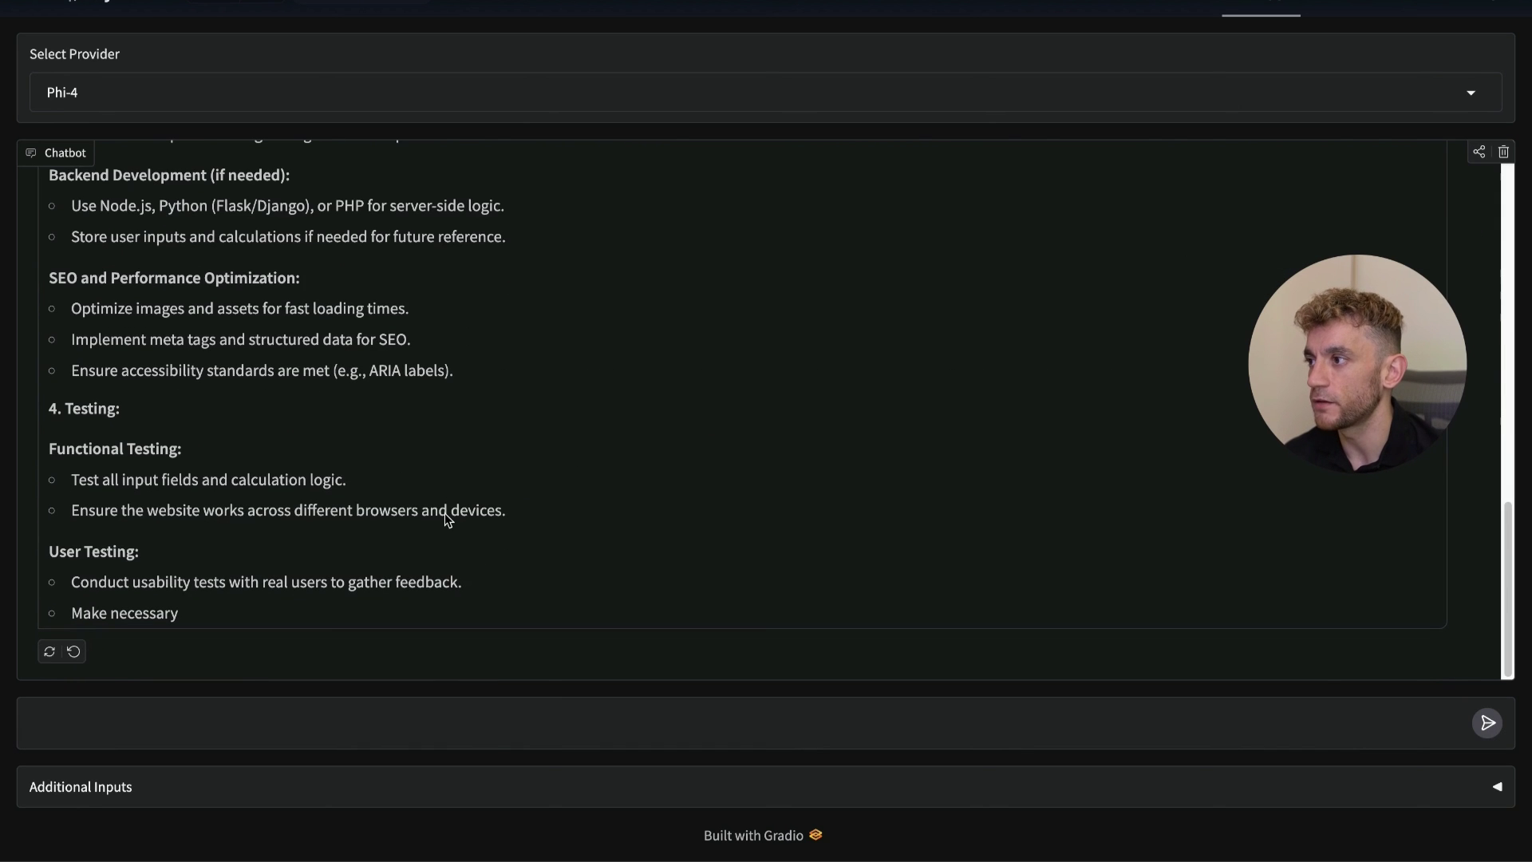
scroll(447, 519, up, 15)
drag(46, 288, 515, 657)
scroll(609, 638, down, 15)
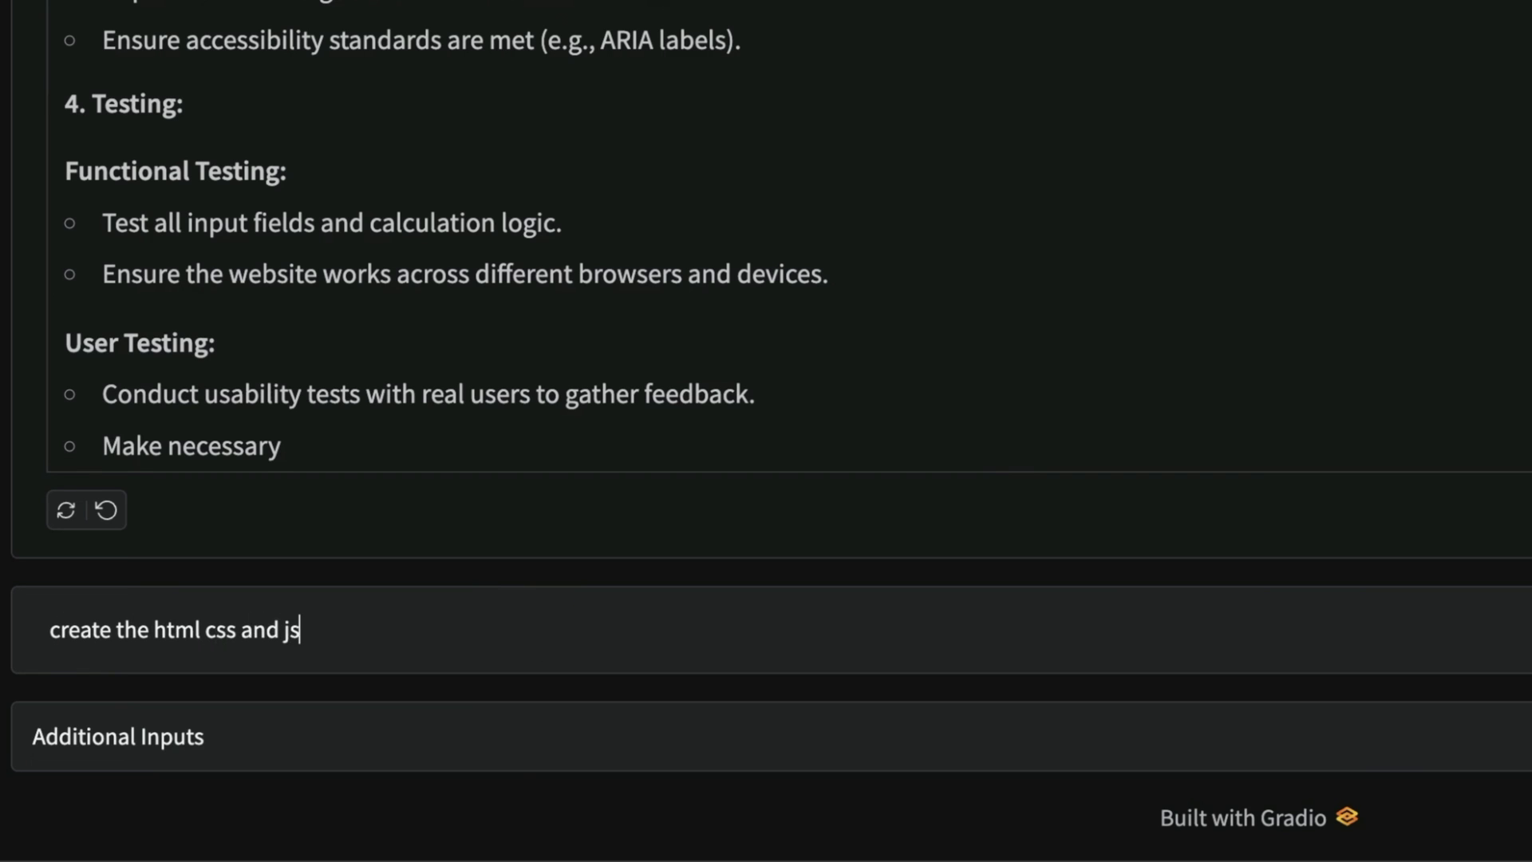
Send 'create the html css and js' to Phi-4, then select the pasted SEO article prompt.
key(Return)
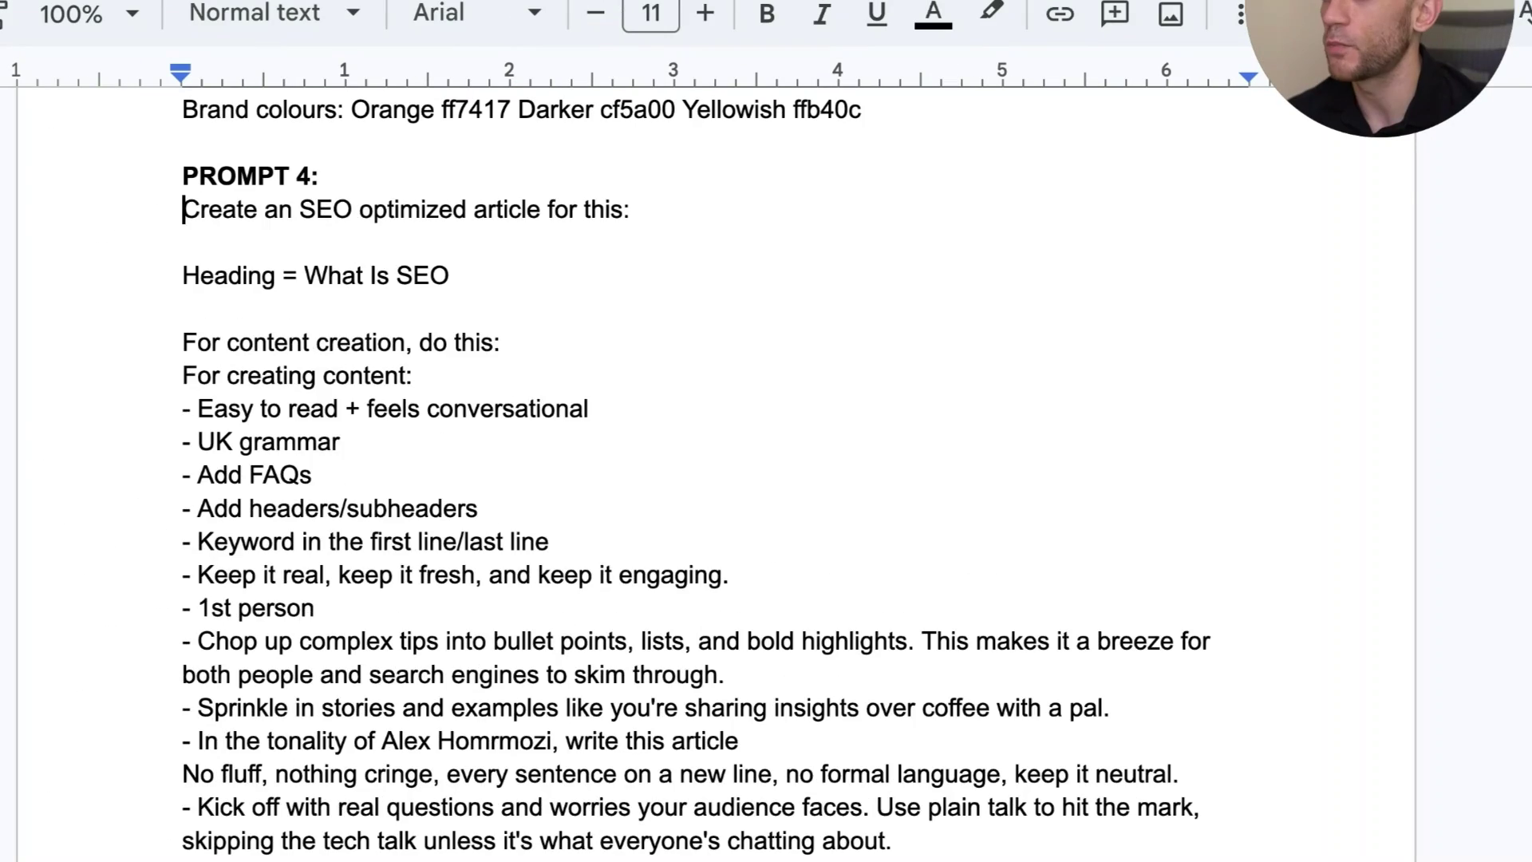
key(ctrl+shift+End)
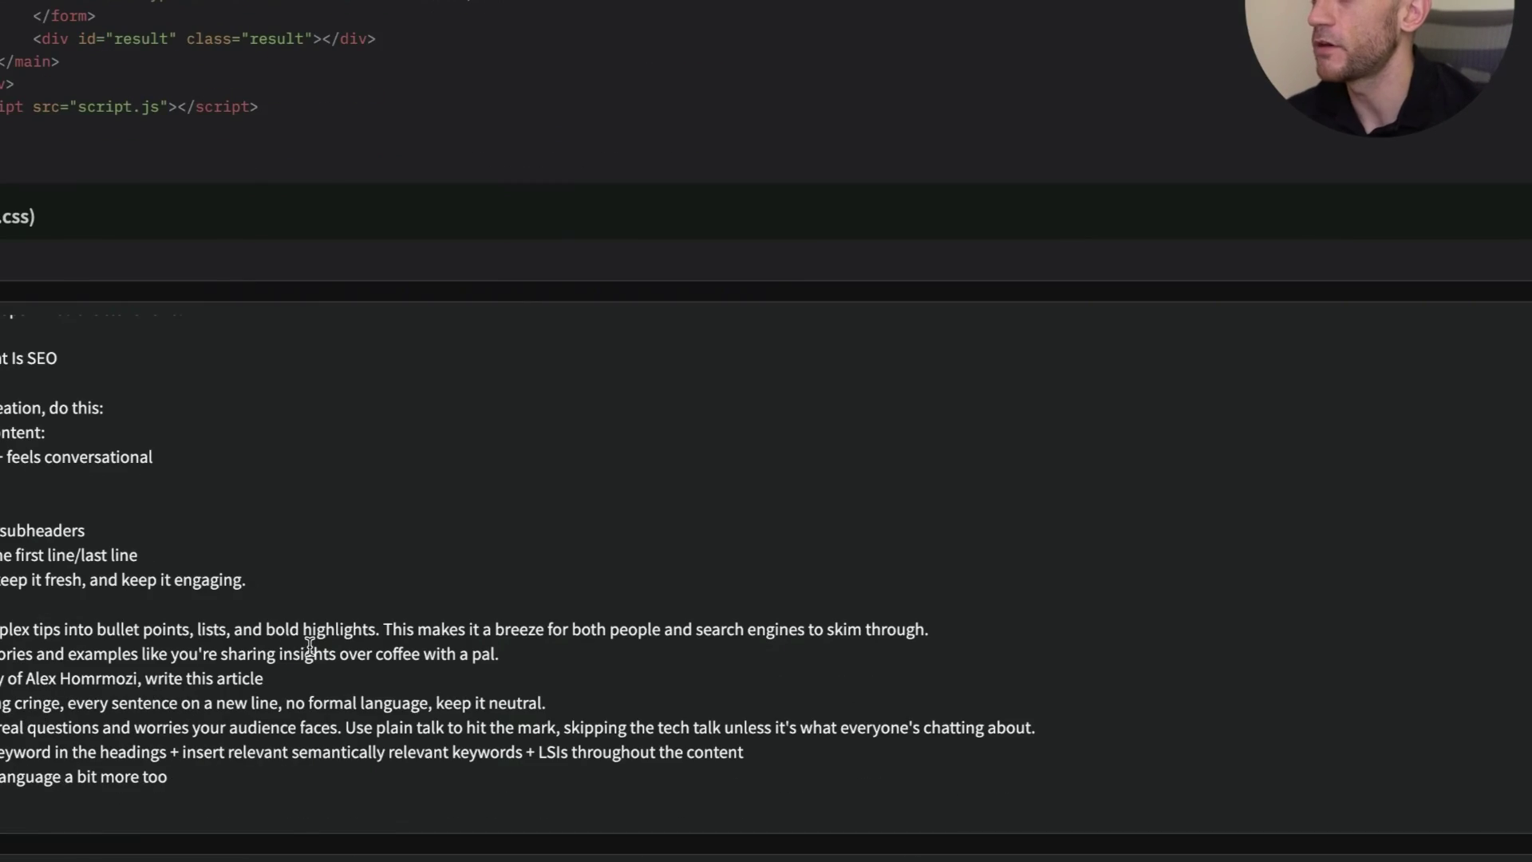
Review the pasted 'What Is SEO' prompt's first line and content-creation guidelines.
triple_click(61, 319)
click(62, 343)
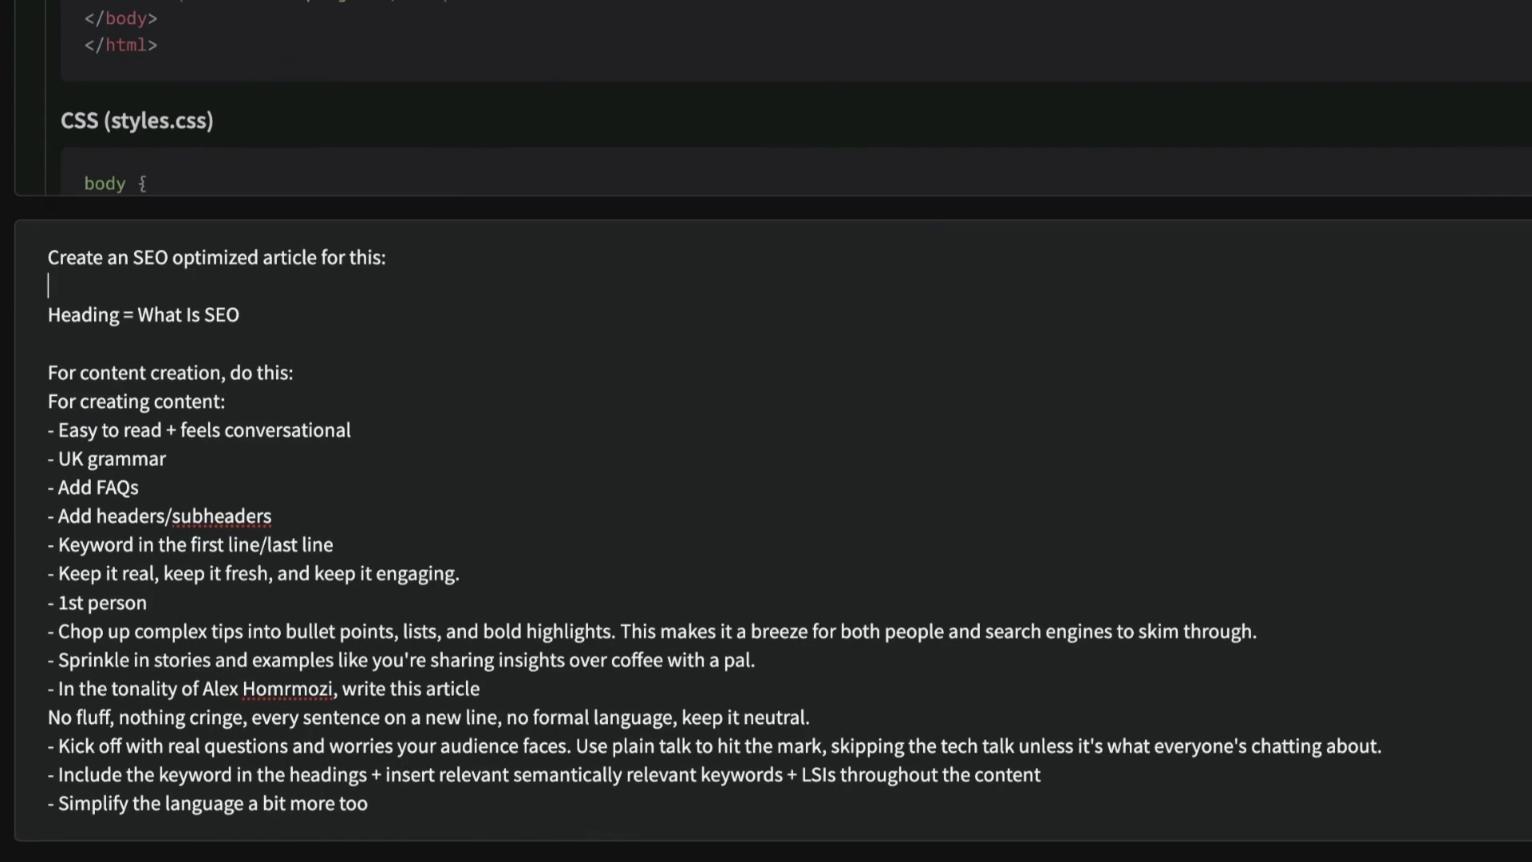
click(386, 257)
click(100, 372)
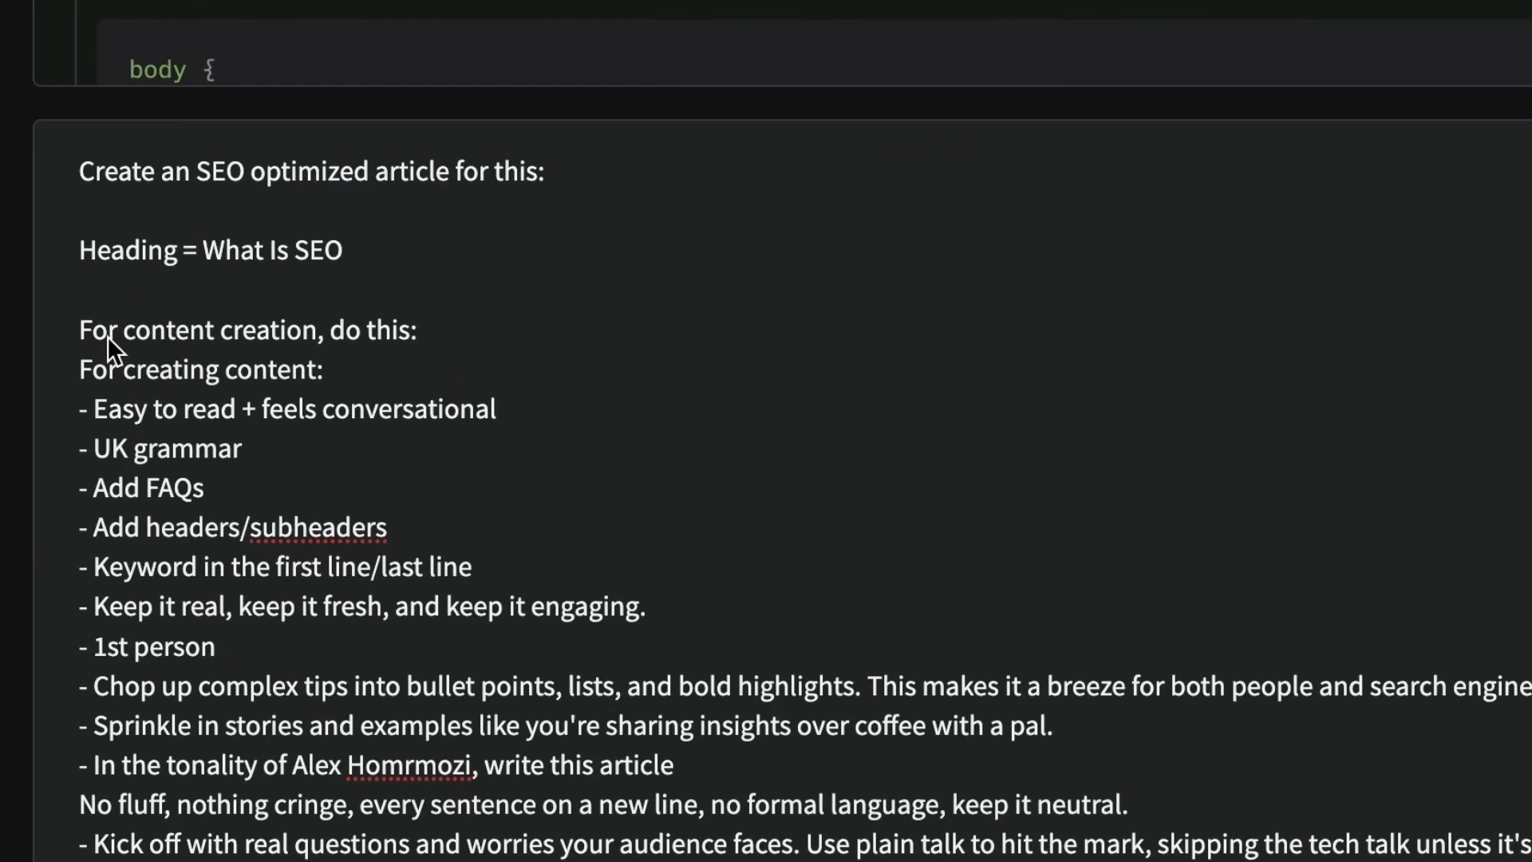
drag(47, 361, 874, 642)
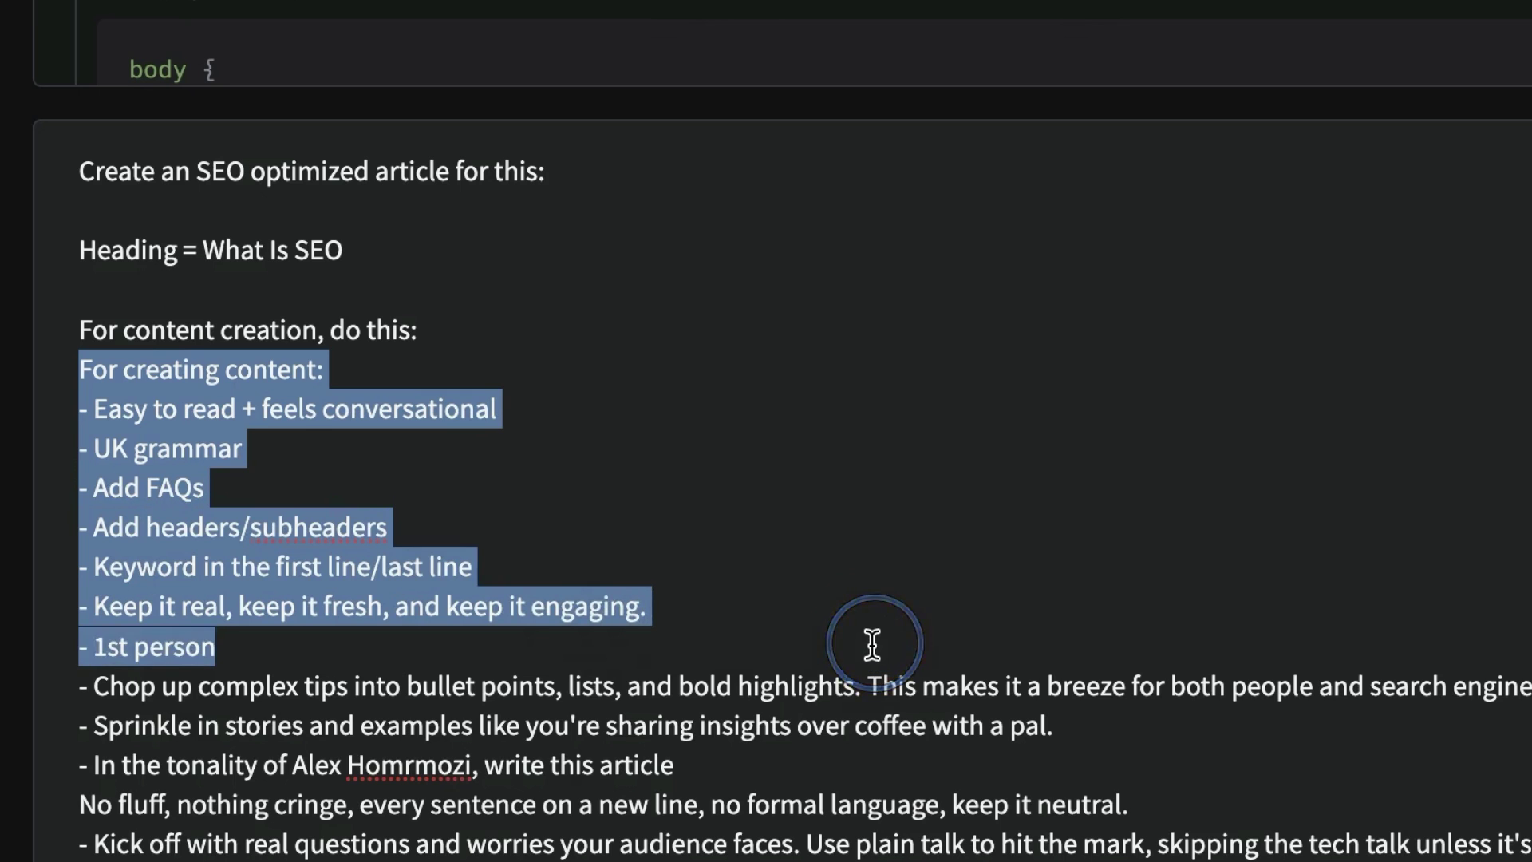
click(871, 643)
scroll(669, 709, down, 1)
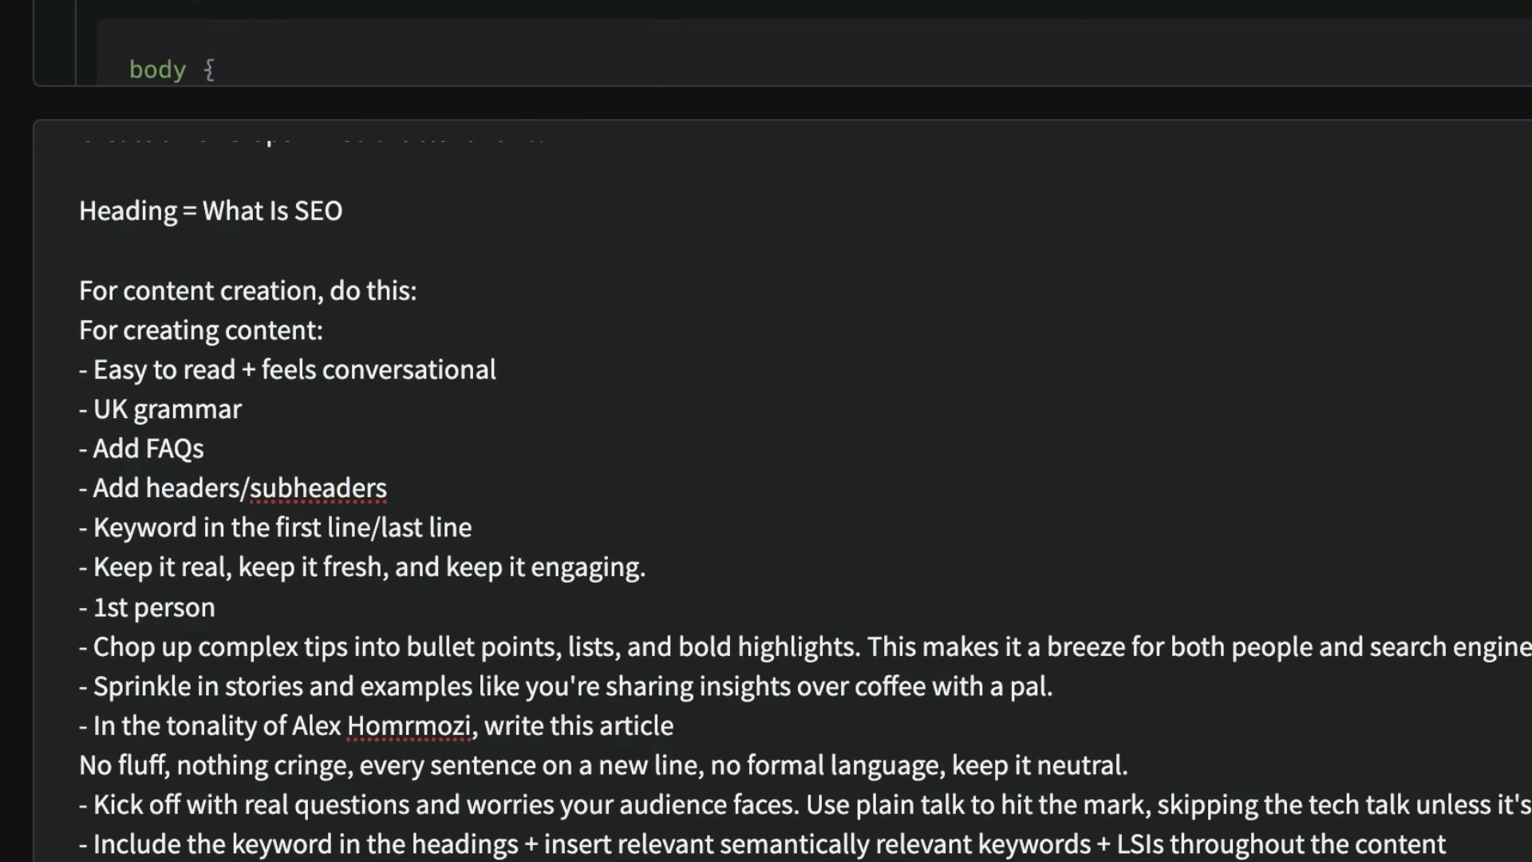
Send the 'What Is SEO' prompt to Phi-4 and scroll down to its generated article.
key(Return)
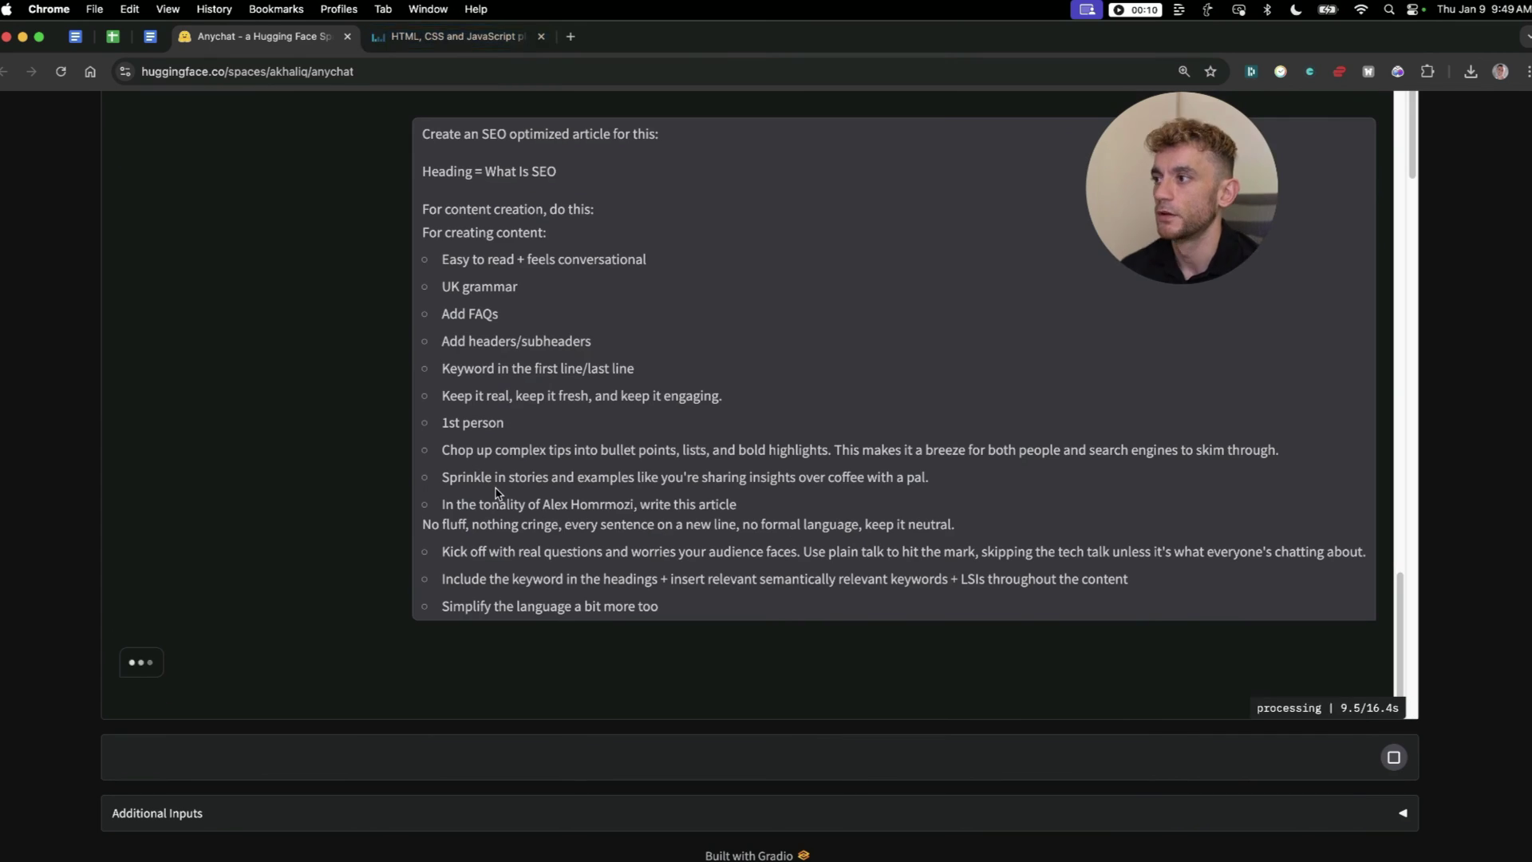
scroll(499, 303, up, 10)
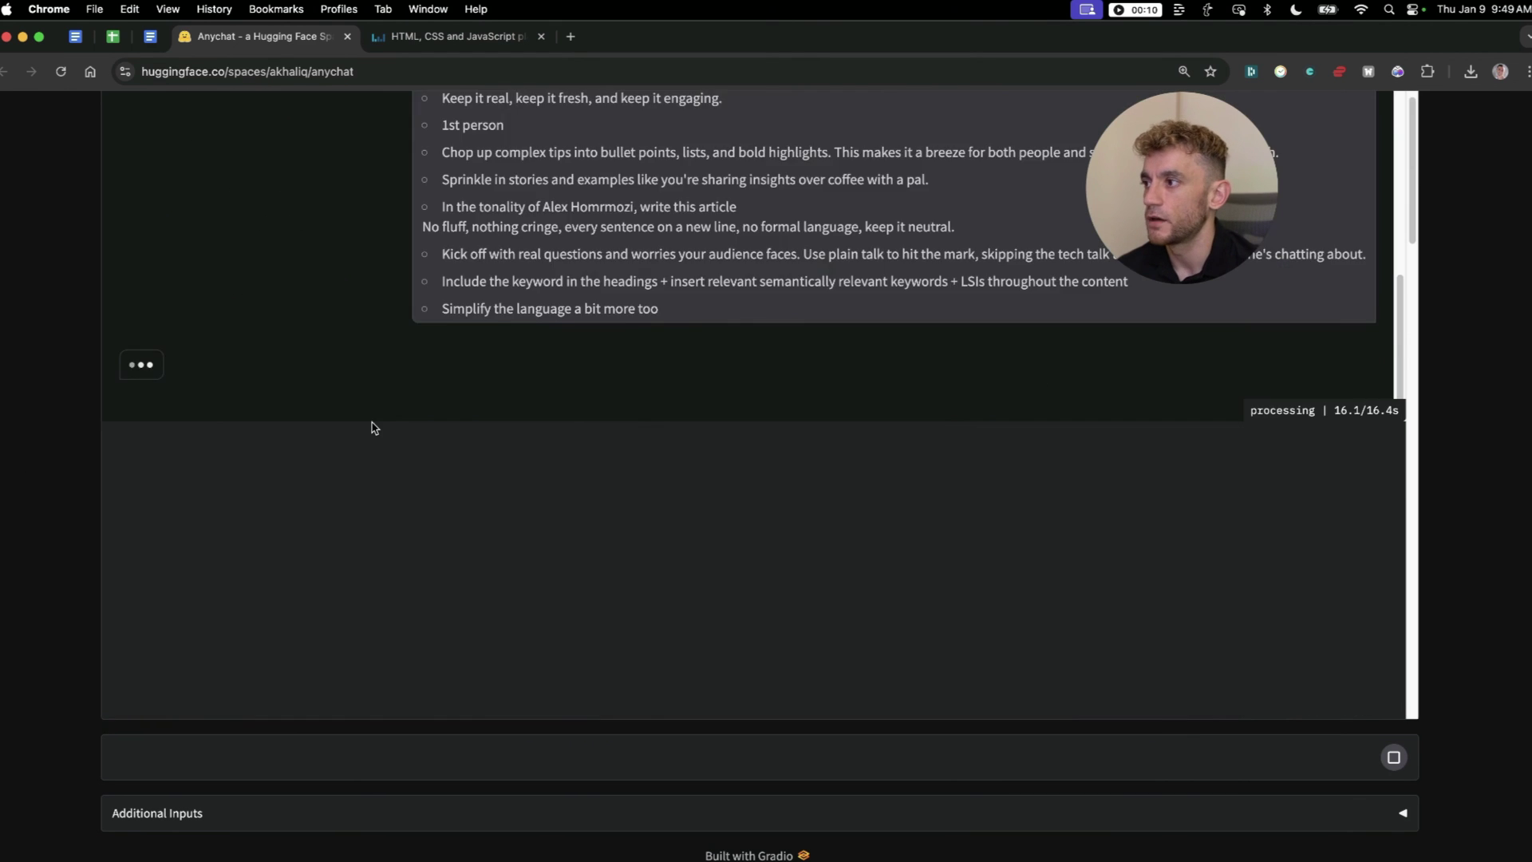
scroll(724, 500, up, 4)
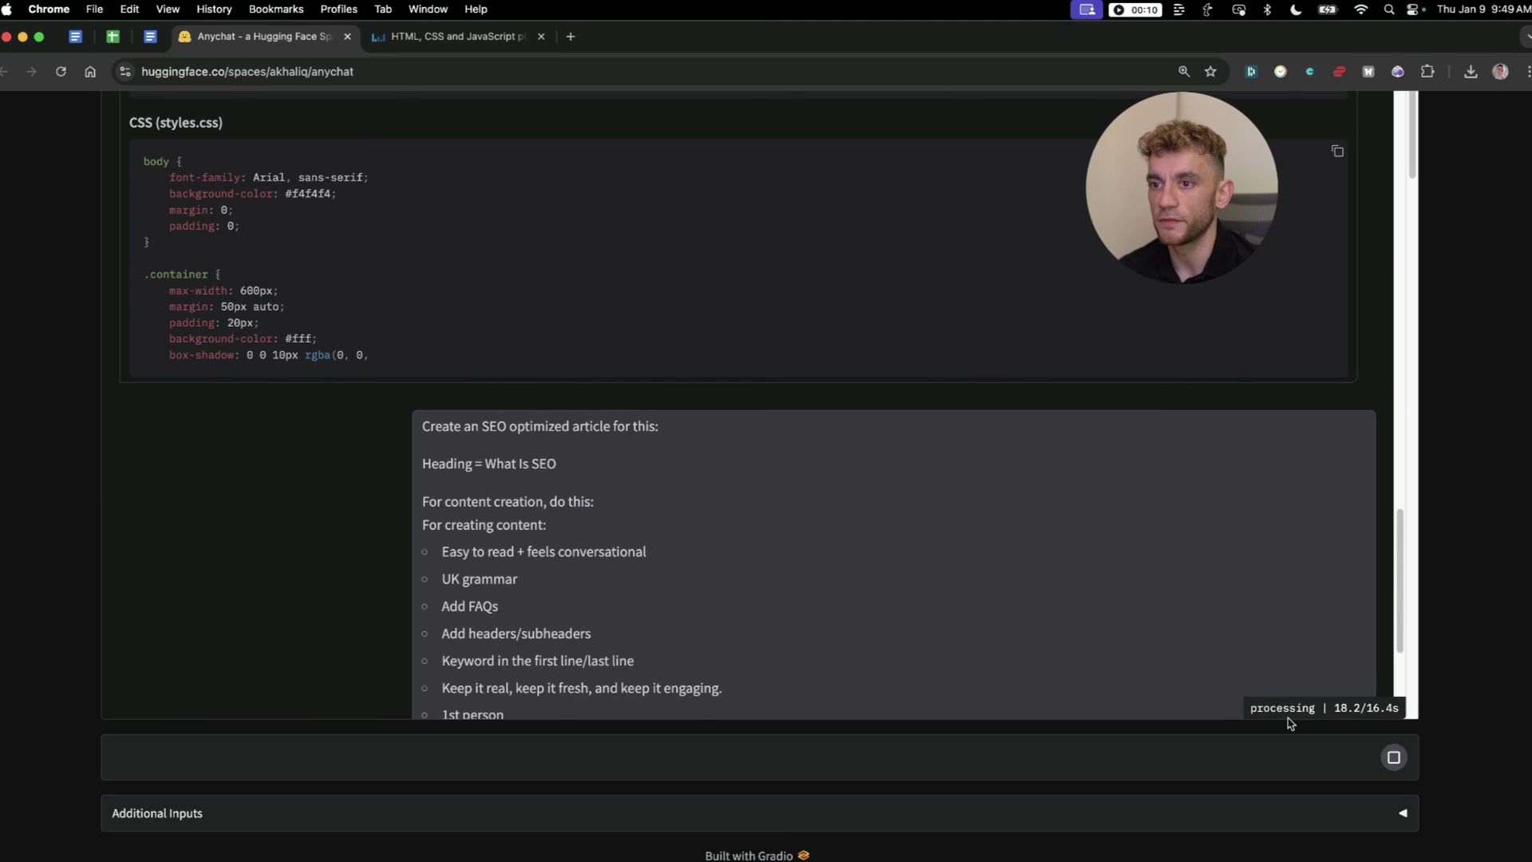
scroll(992, 661, up, 12)
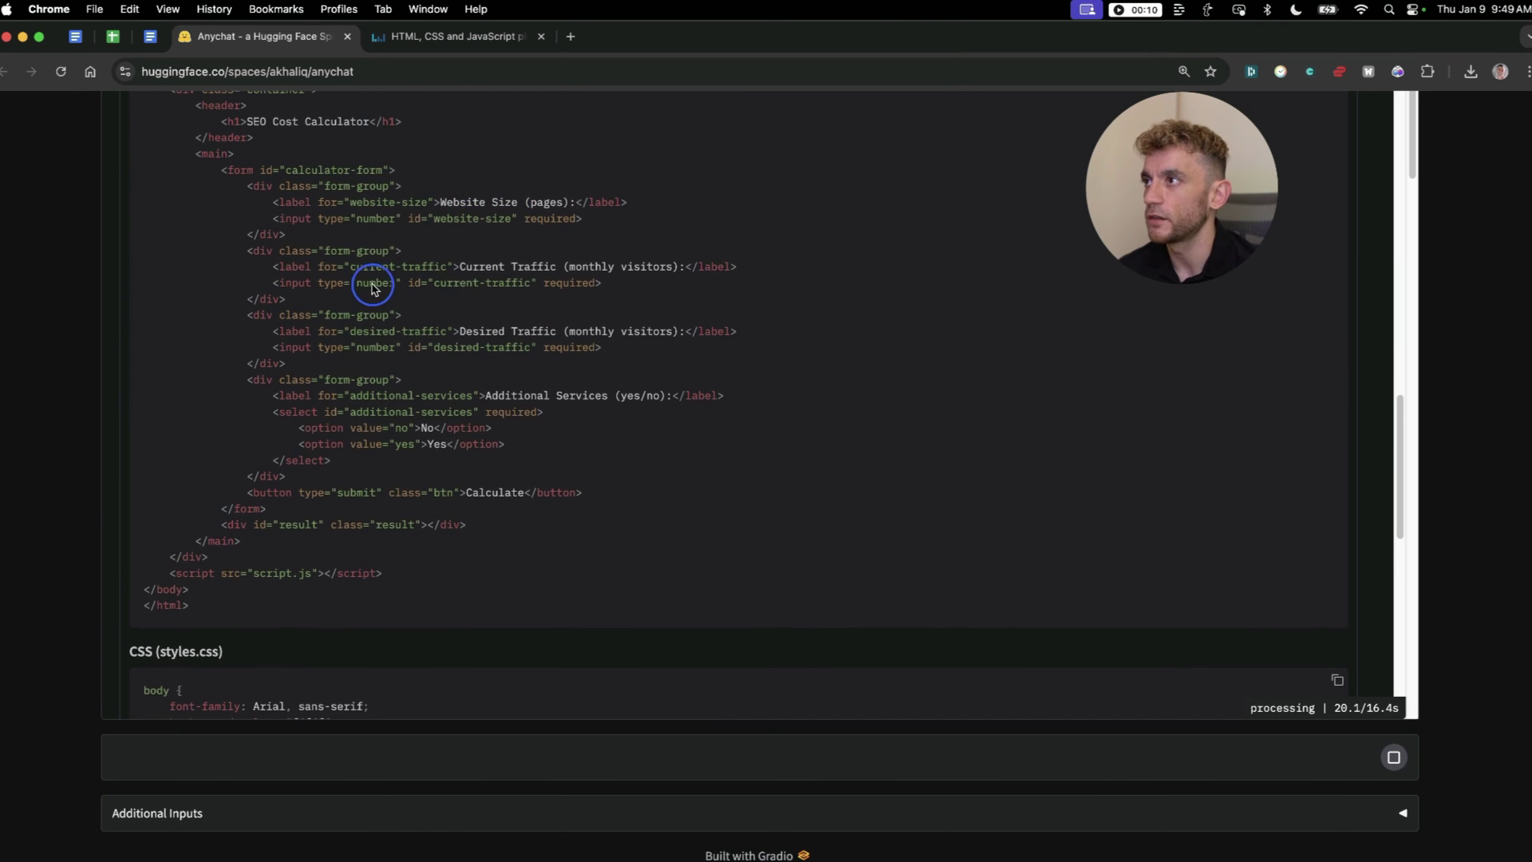
scroll(371, 289, up, 5)
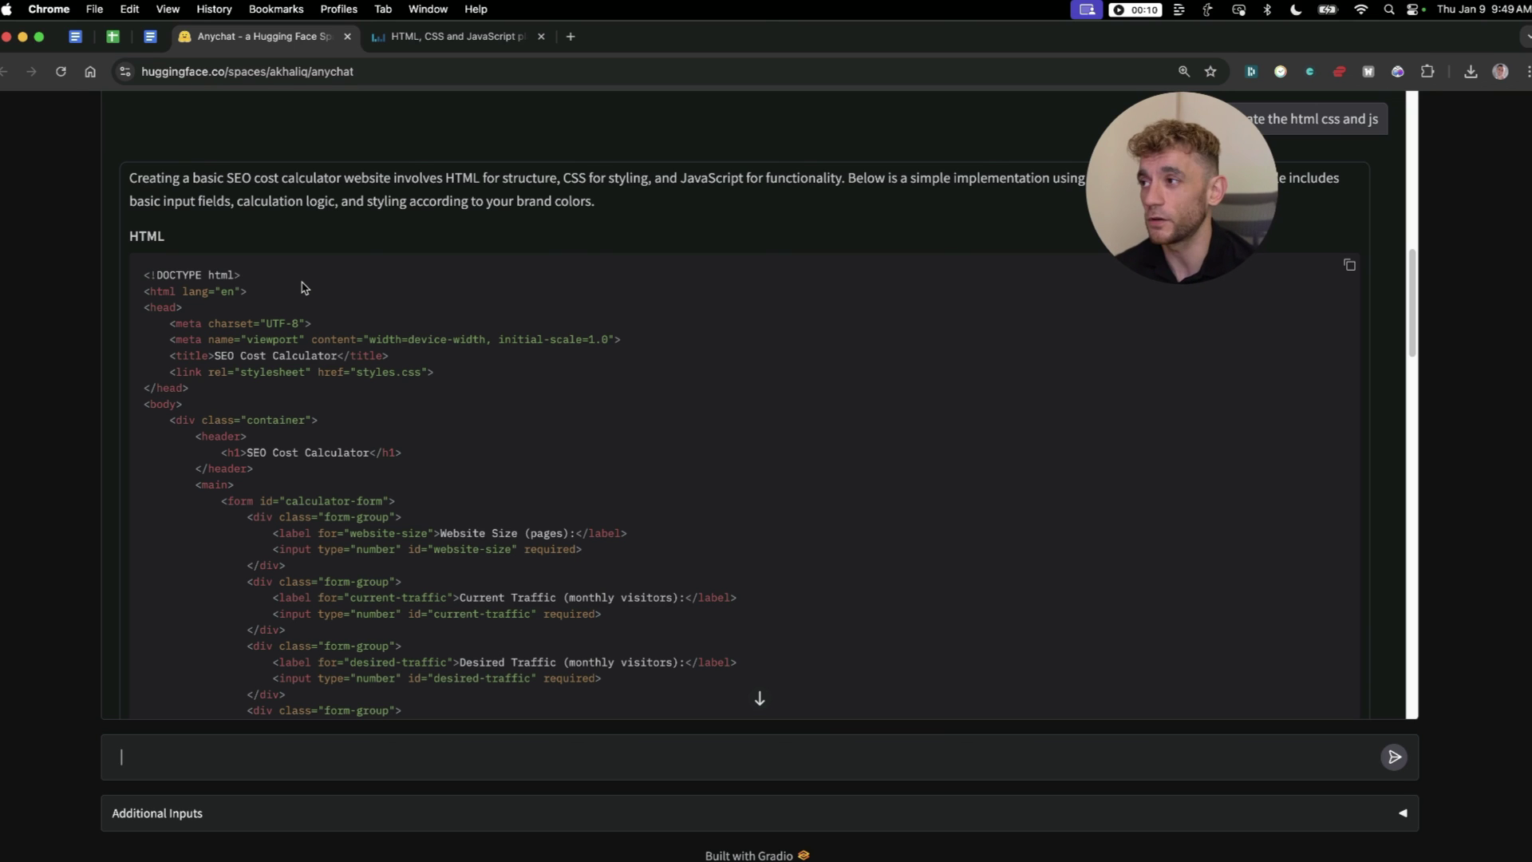
scroll(469, 379, down, 15)
scroll(653, 361, down, 12)
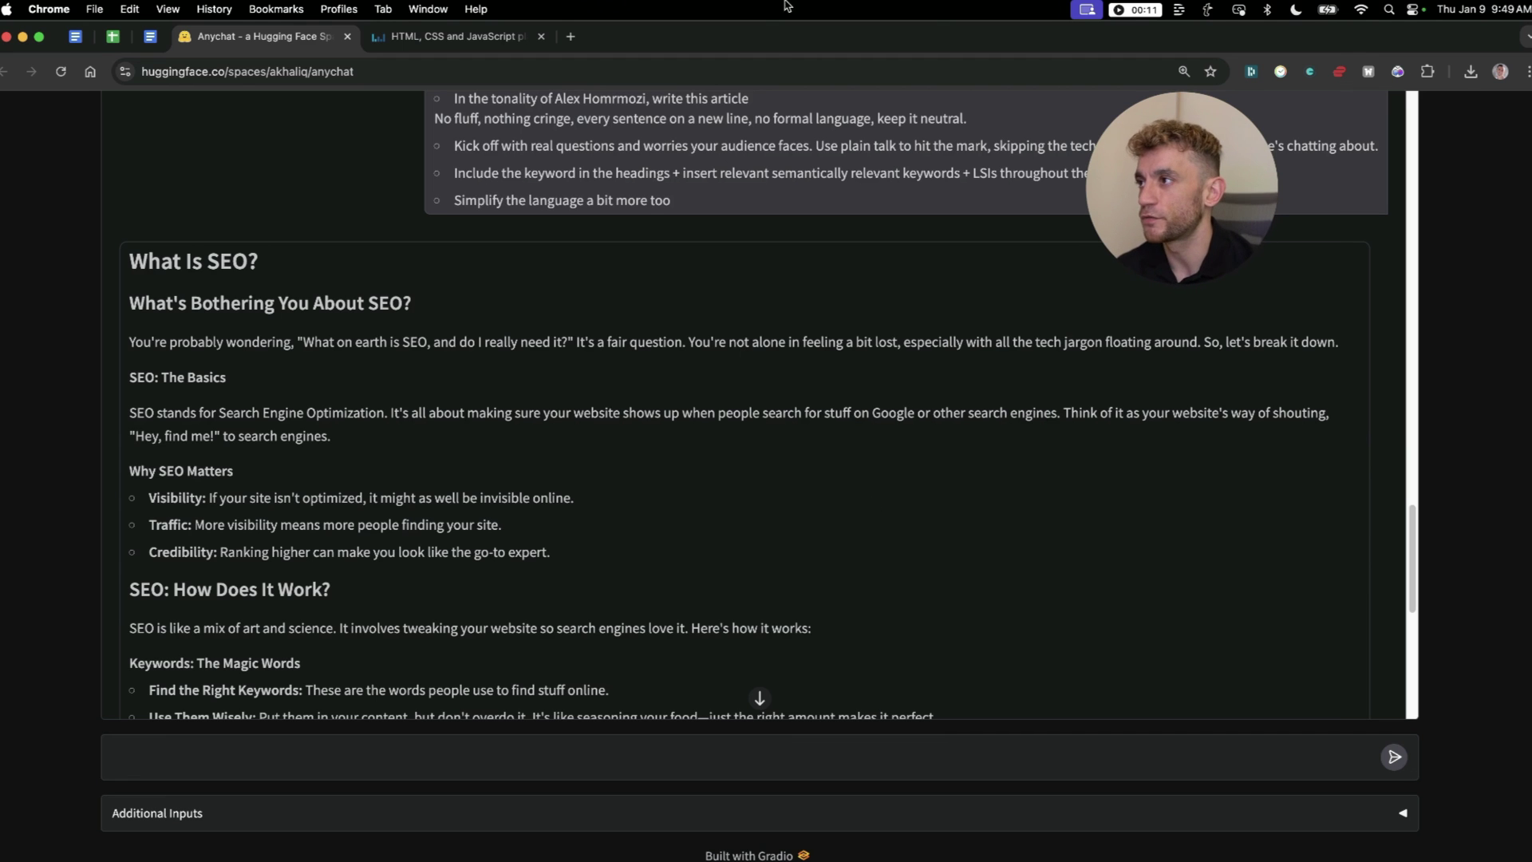
scroll(799, 359, up, 20)
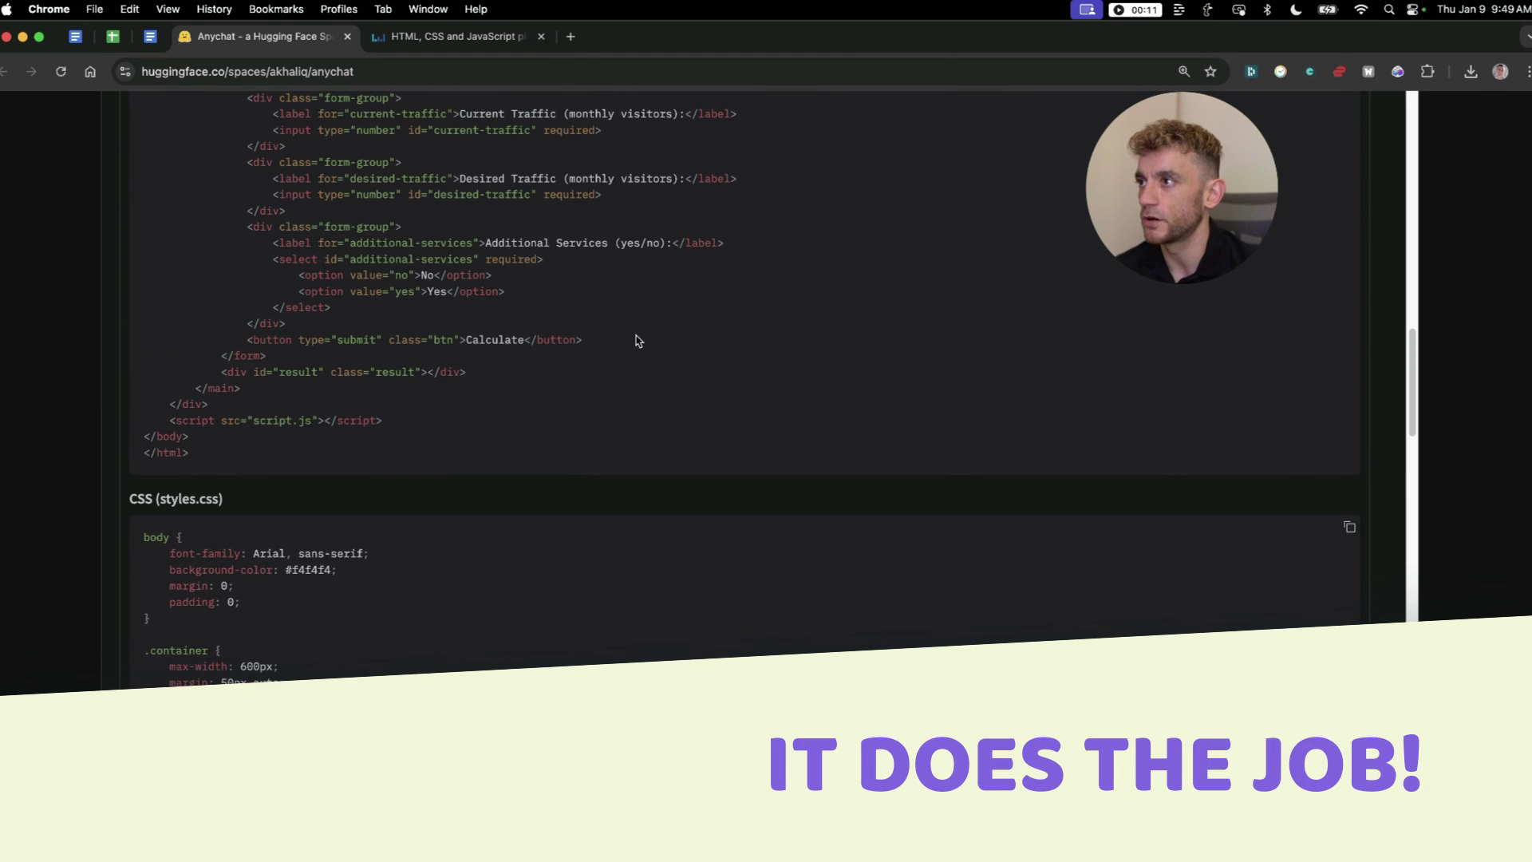
scroll(631, 343, down, 15)
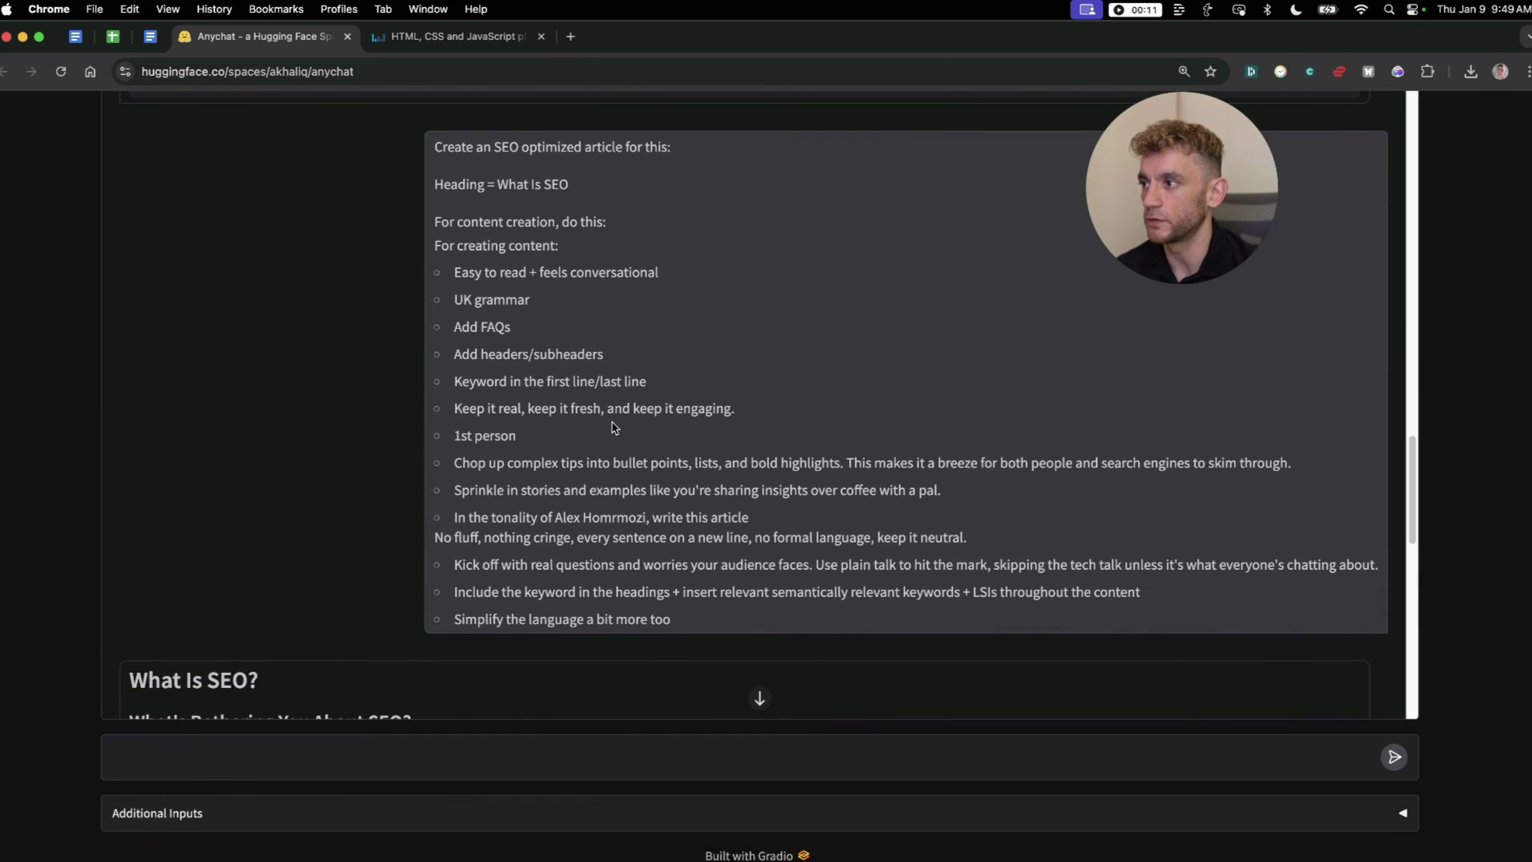
scroll(614, 431, down, 5)
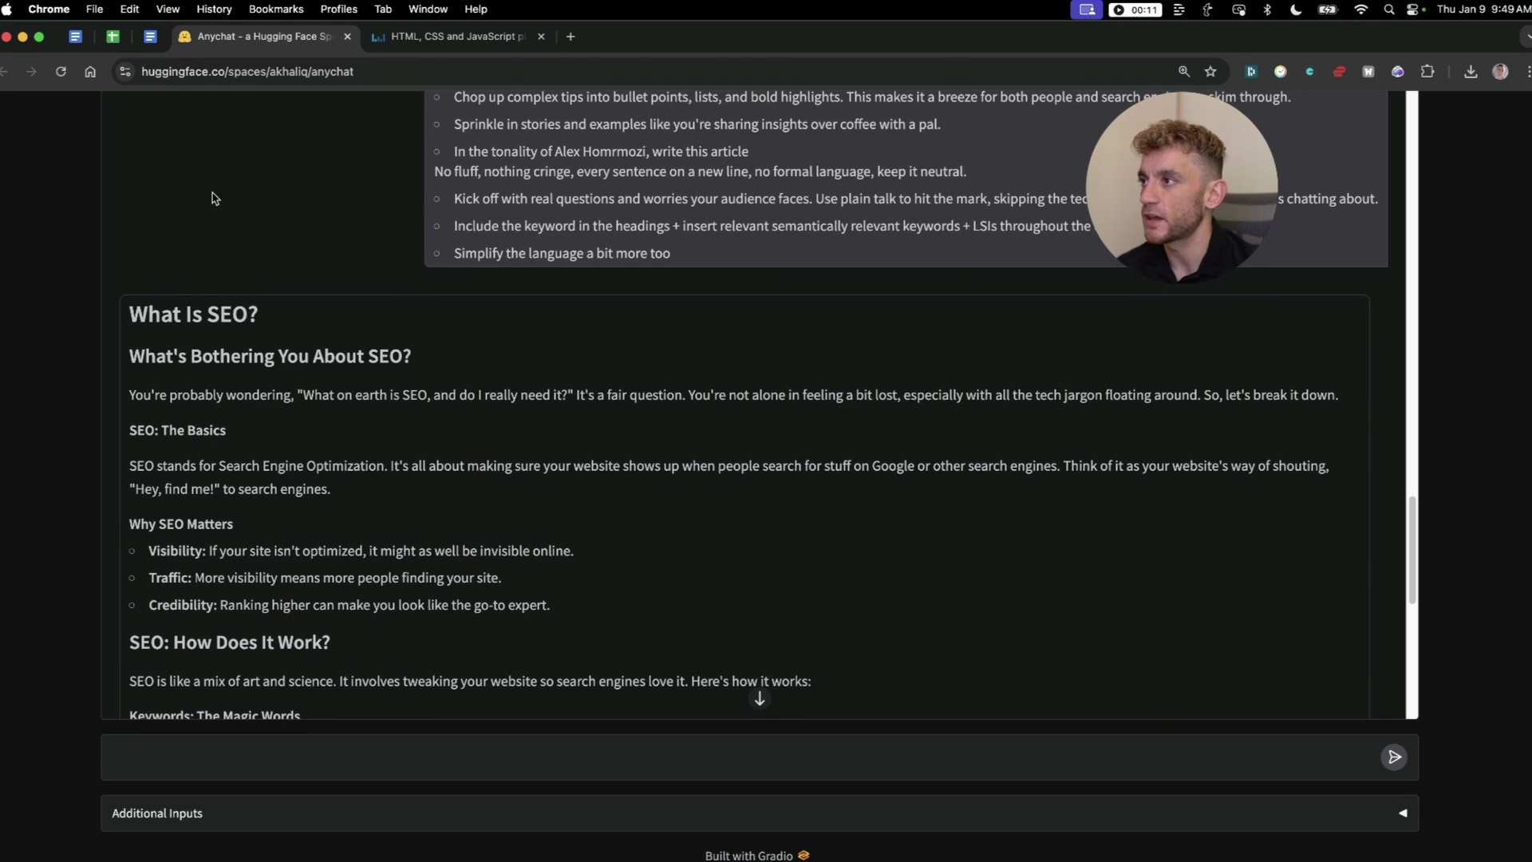
Highlight the 'What Is SEO?' heading and subheading, then enlarge the page.
drag(125, 313, 335, 311)
scroll(239, 264, down, 2)
drag(124, 217, 511, 219)
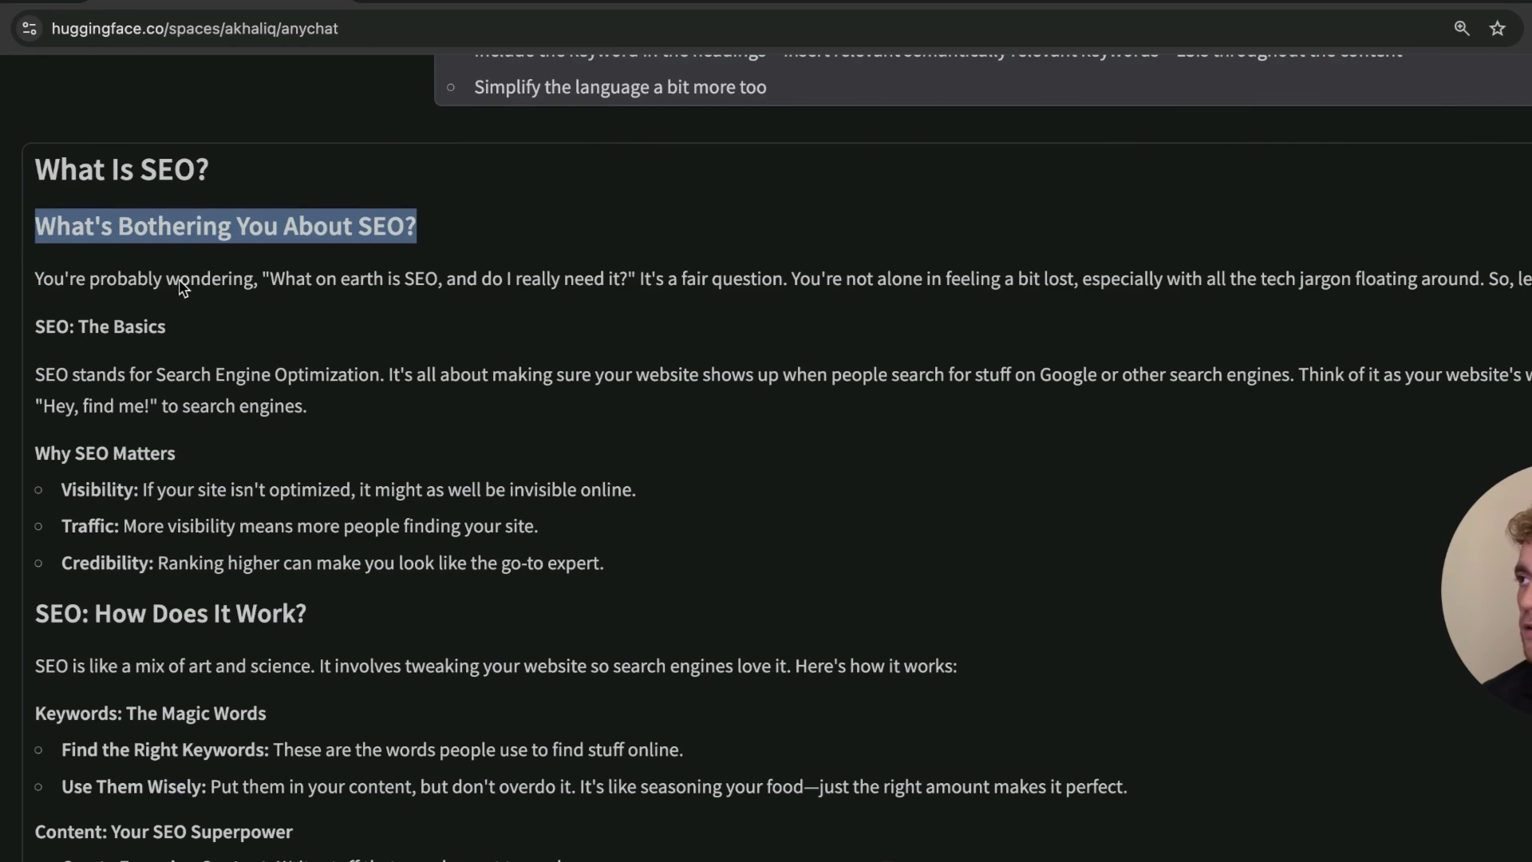
click(163, 289)
key(ctrl+plus)
key(ctrl+plus)
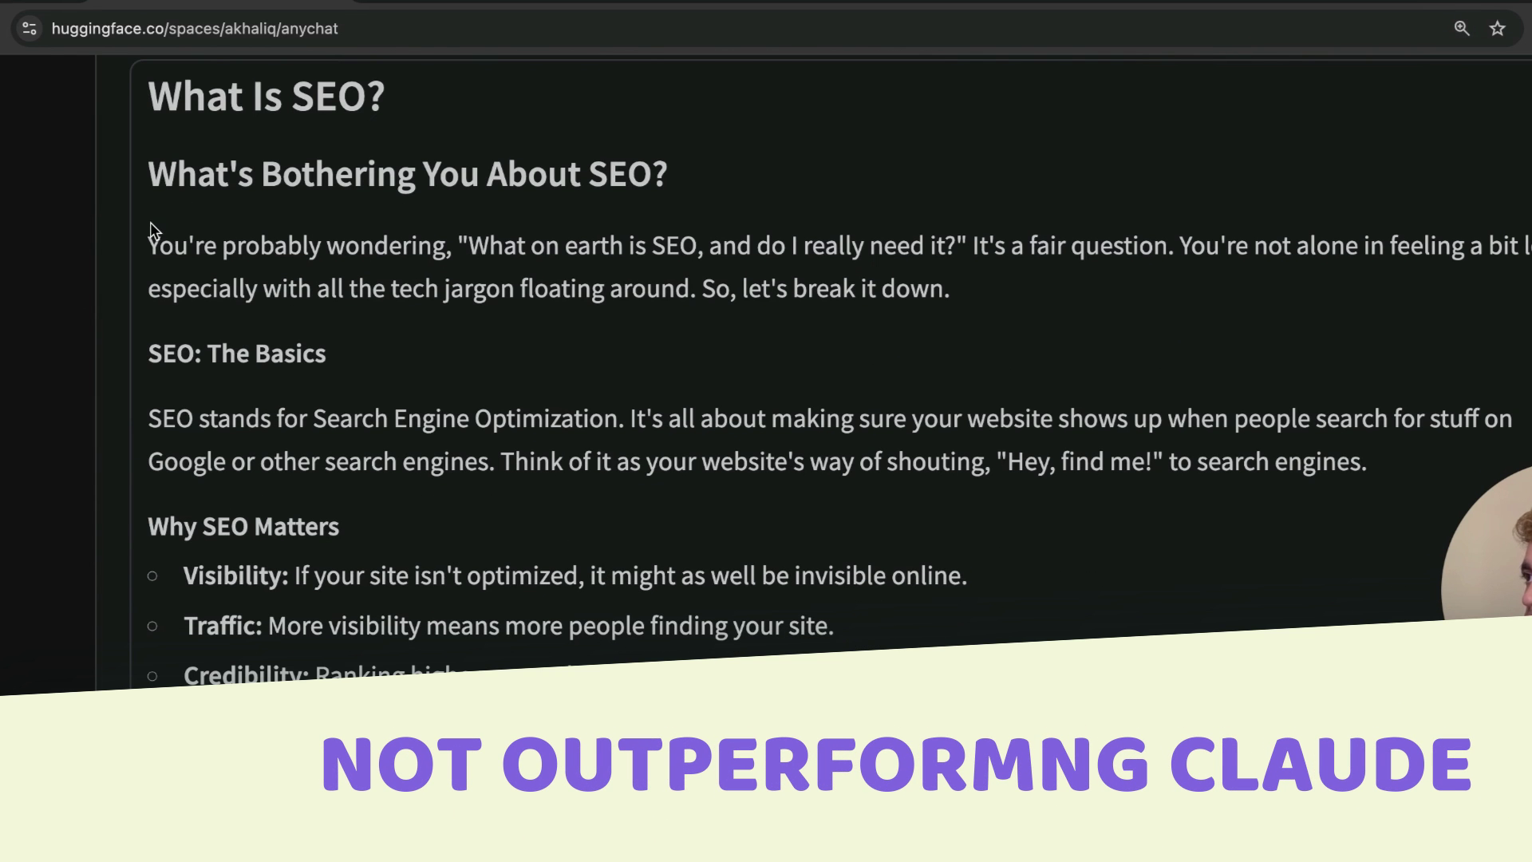
Select and reread the article's opening paragraph.
drag(152, 256, 469, 248)
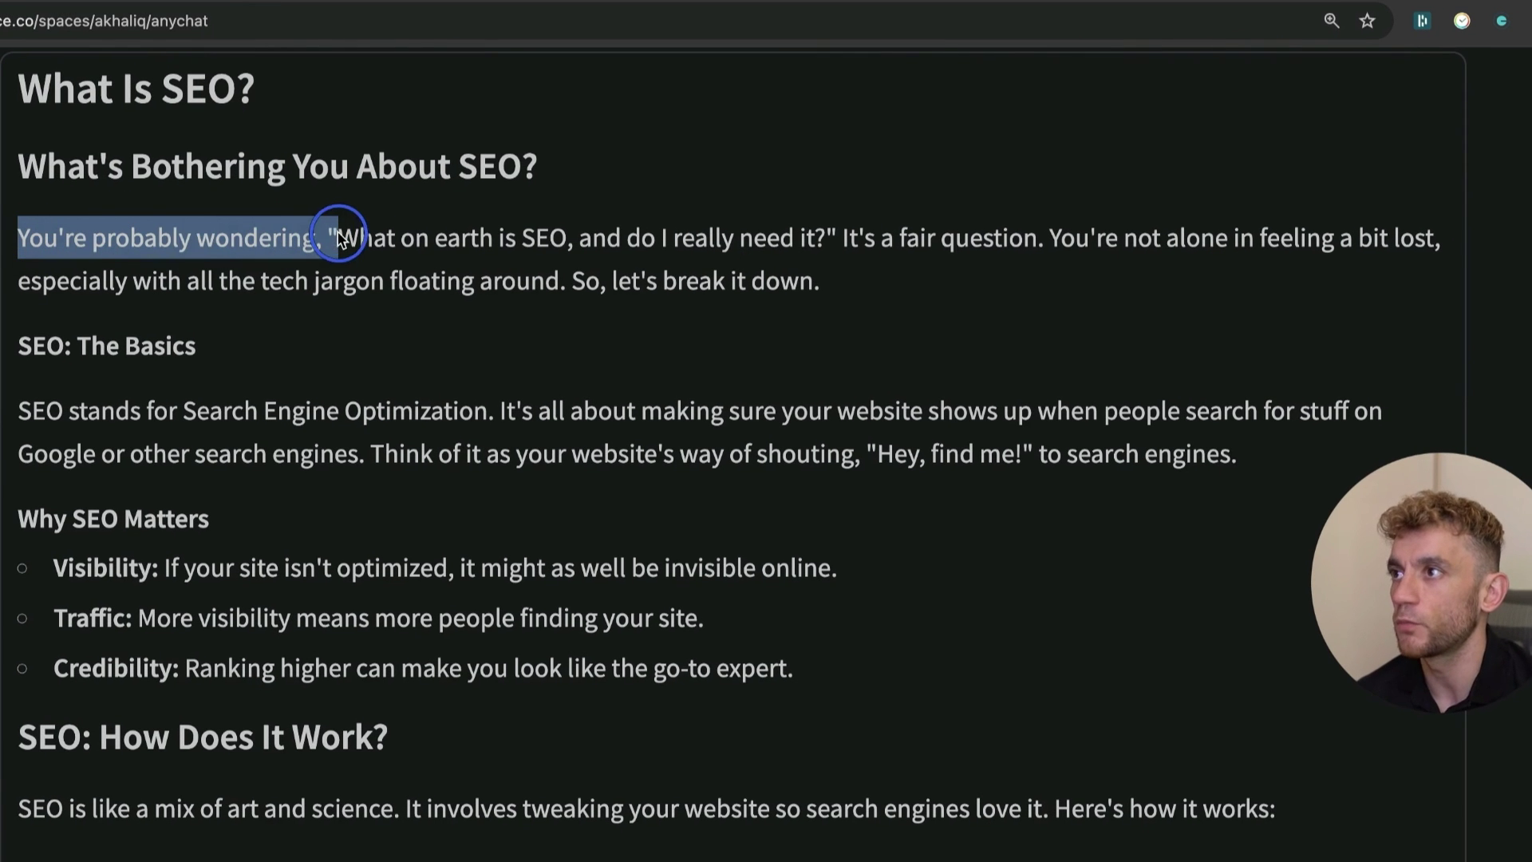
drag(339, 236, 804, 249)
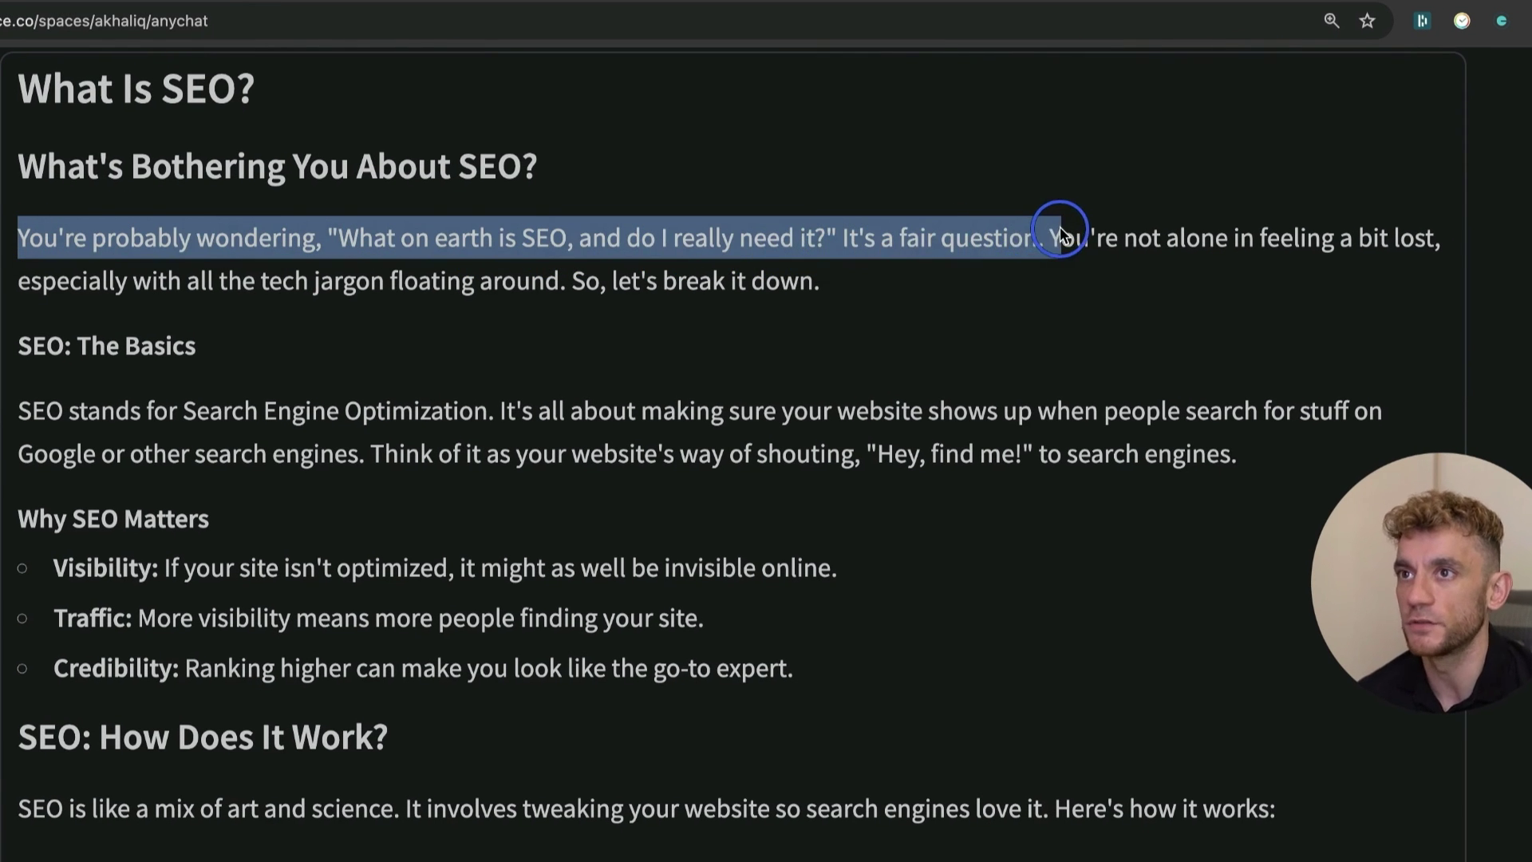
drag(1060, 227, 905, 277)
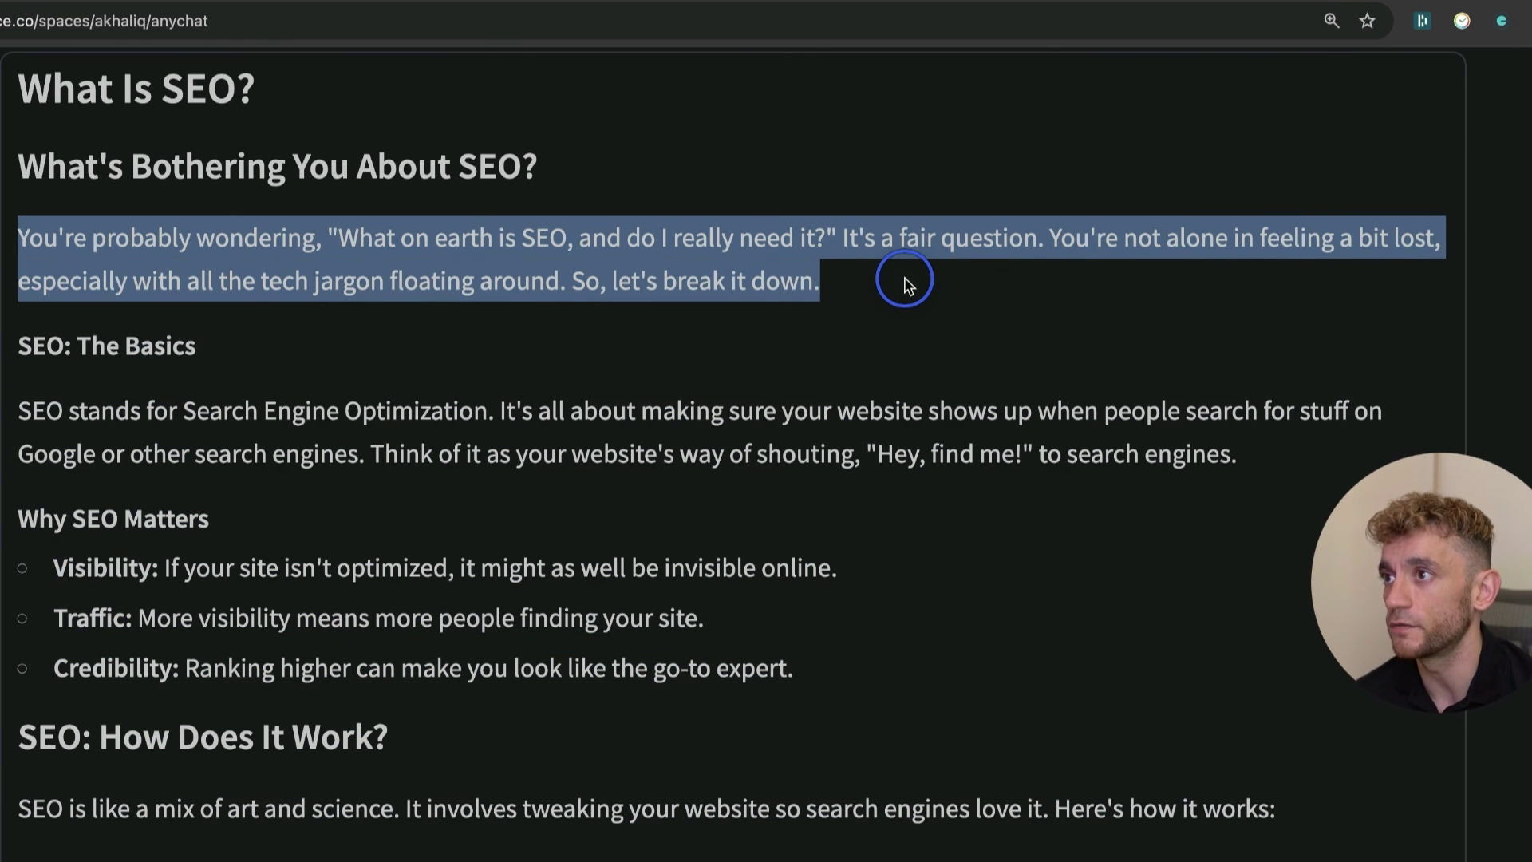
scroll(512, 271, down, 1)
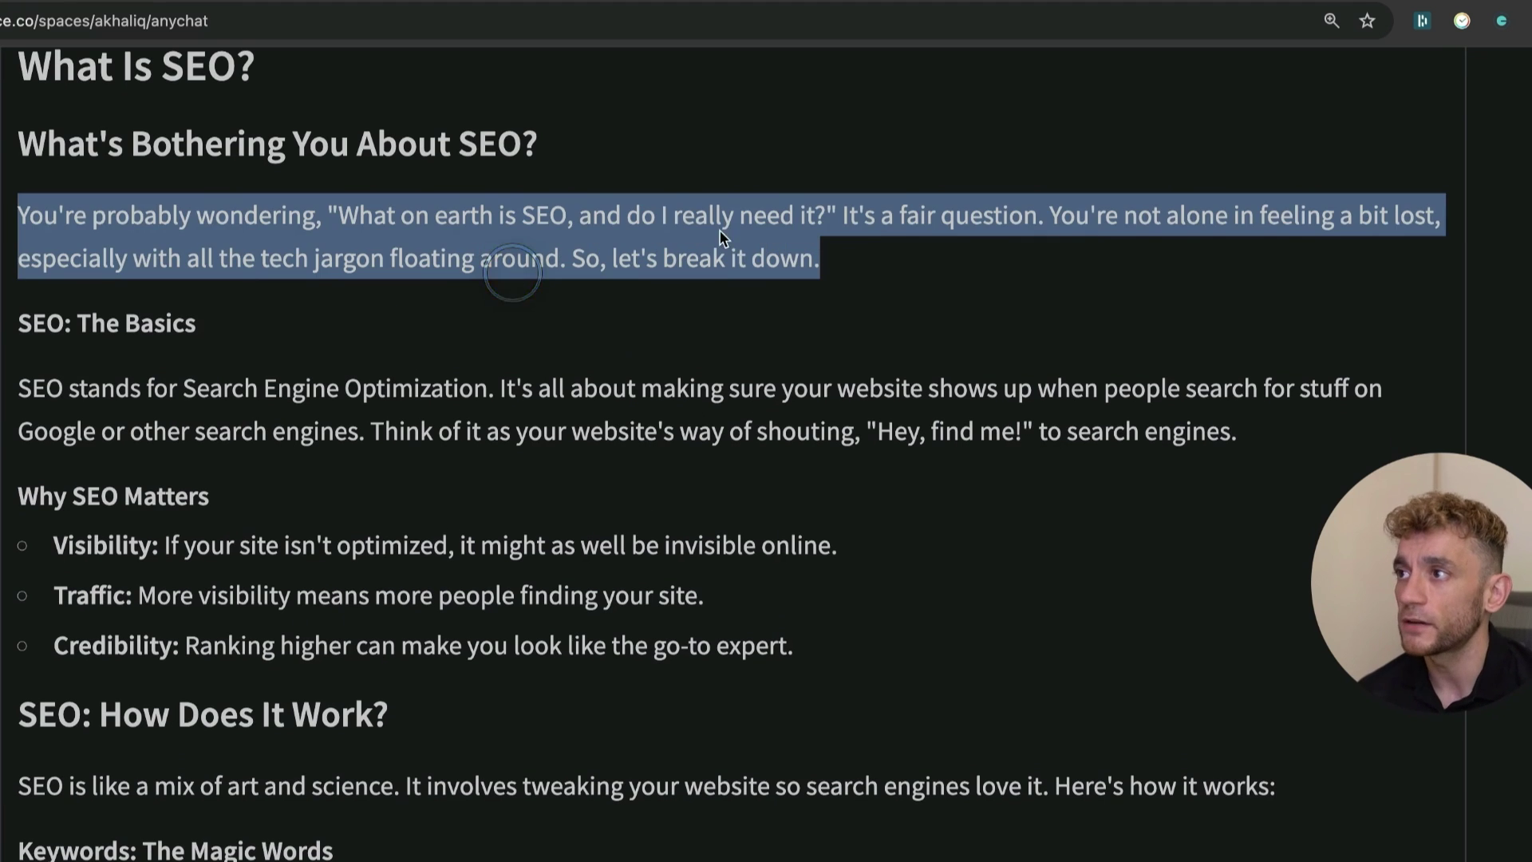
click(559, 205)
scroll(746, 399, down, 2)
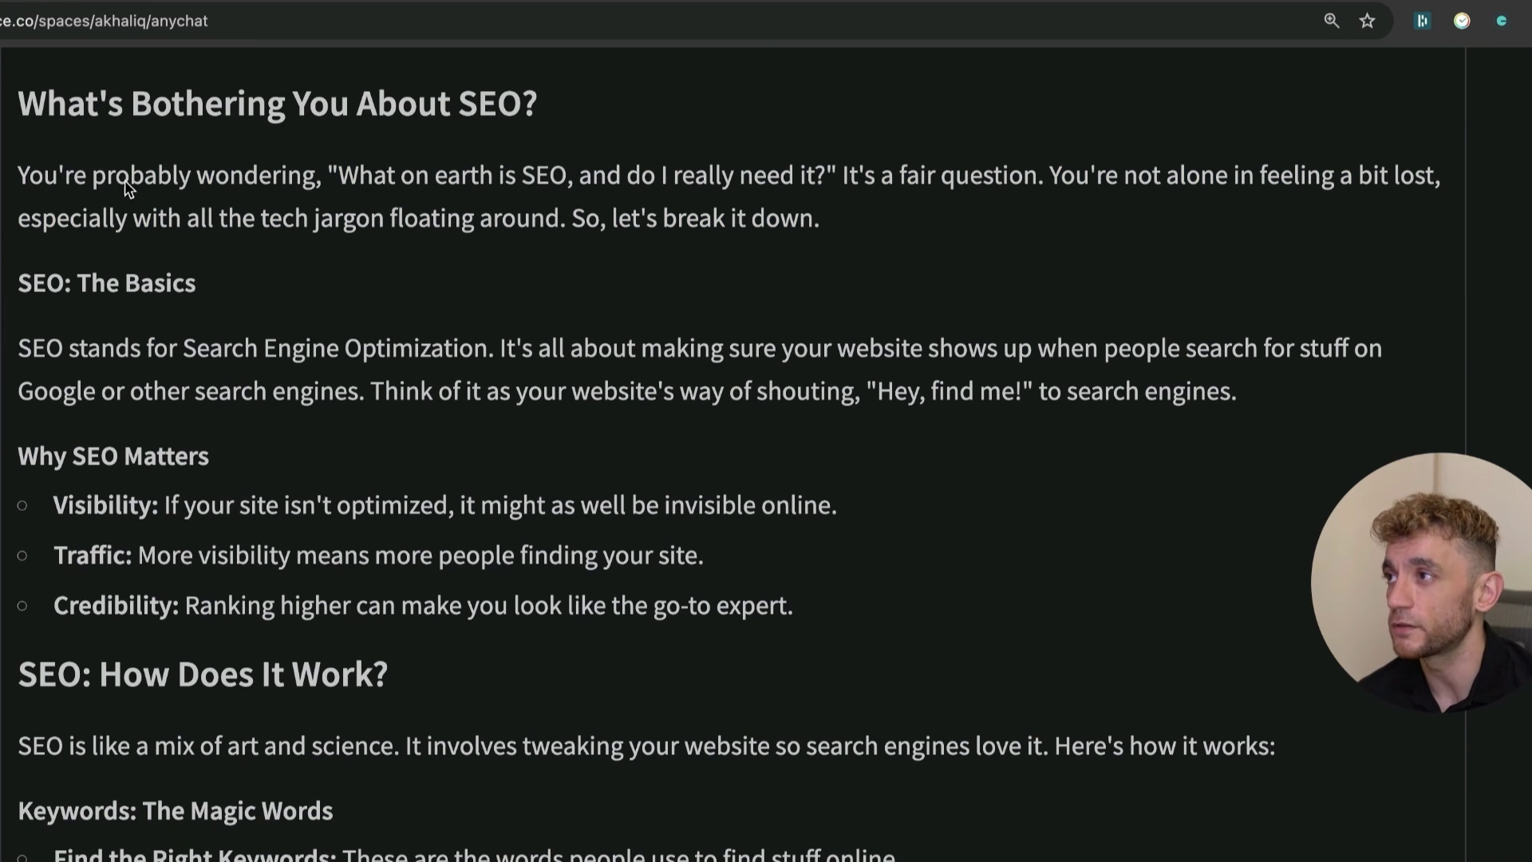
drag(21, 170, 826, 252)
scroll(780, 691, down, 10)
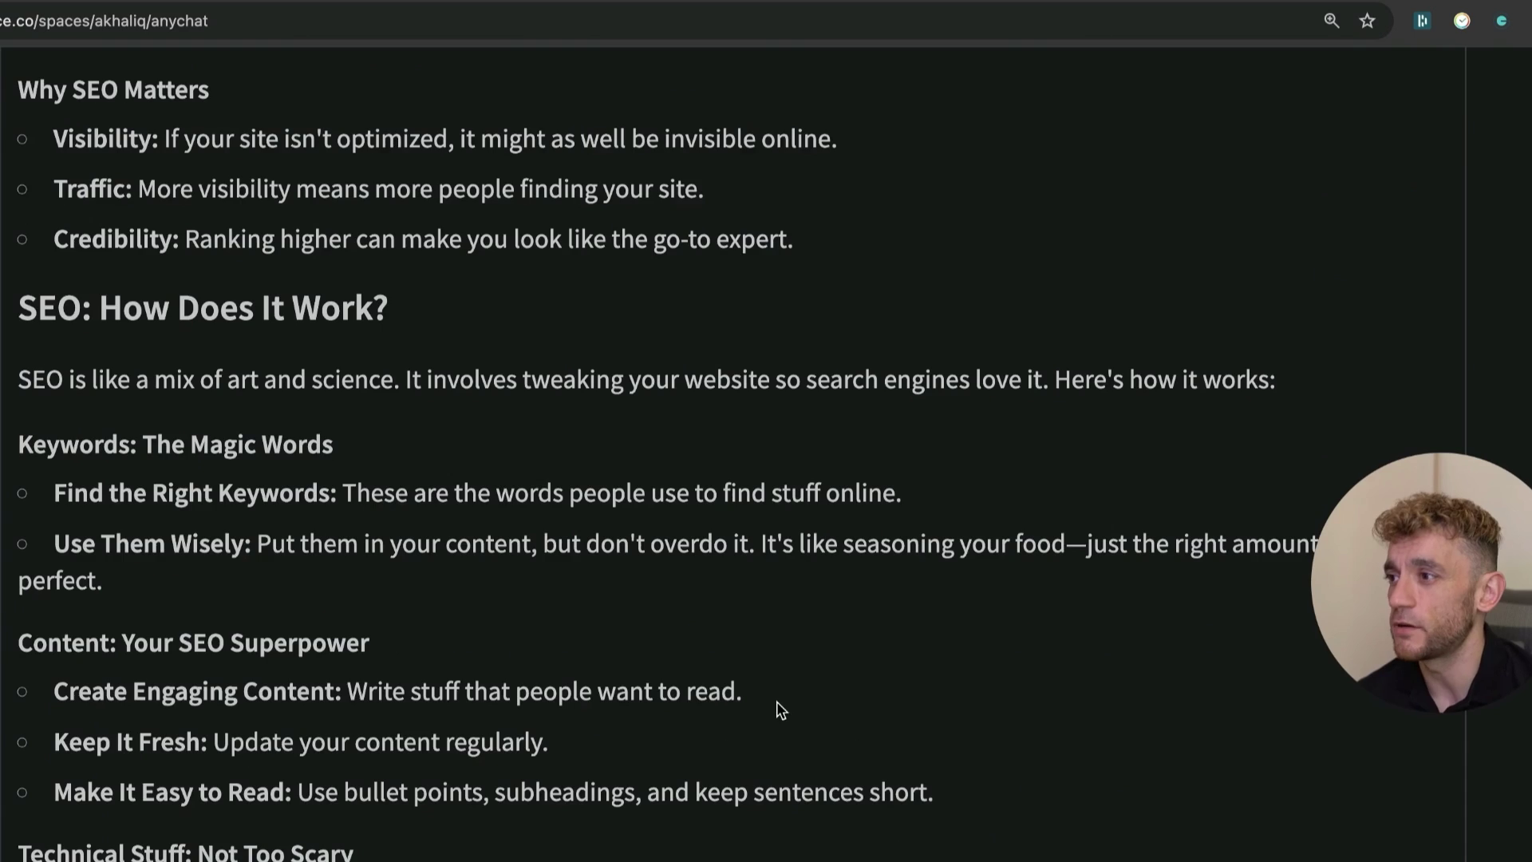
scroll(799, 639, up, 10)
click(927, 605)
Select the full SEO article prompt message for copying.
scroll(431, 386, up, 3)
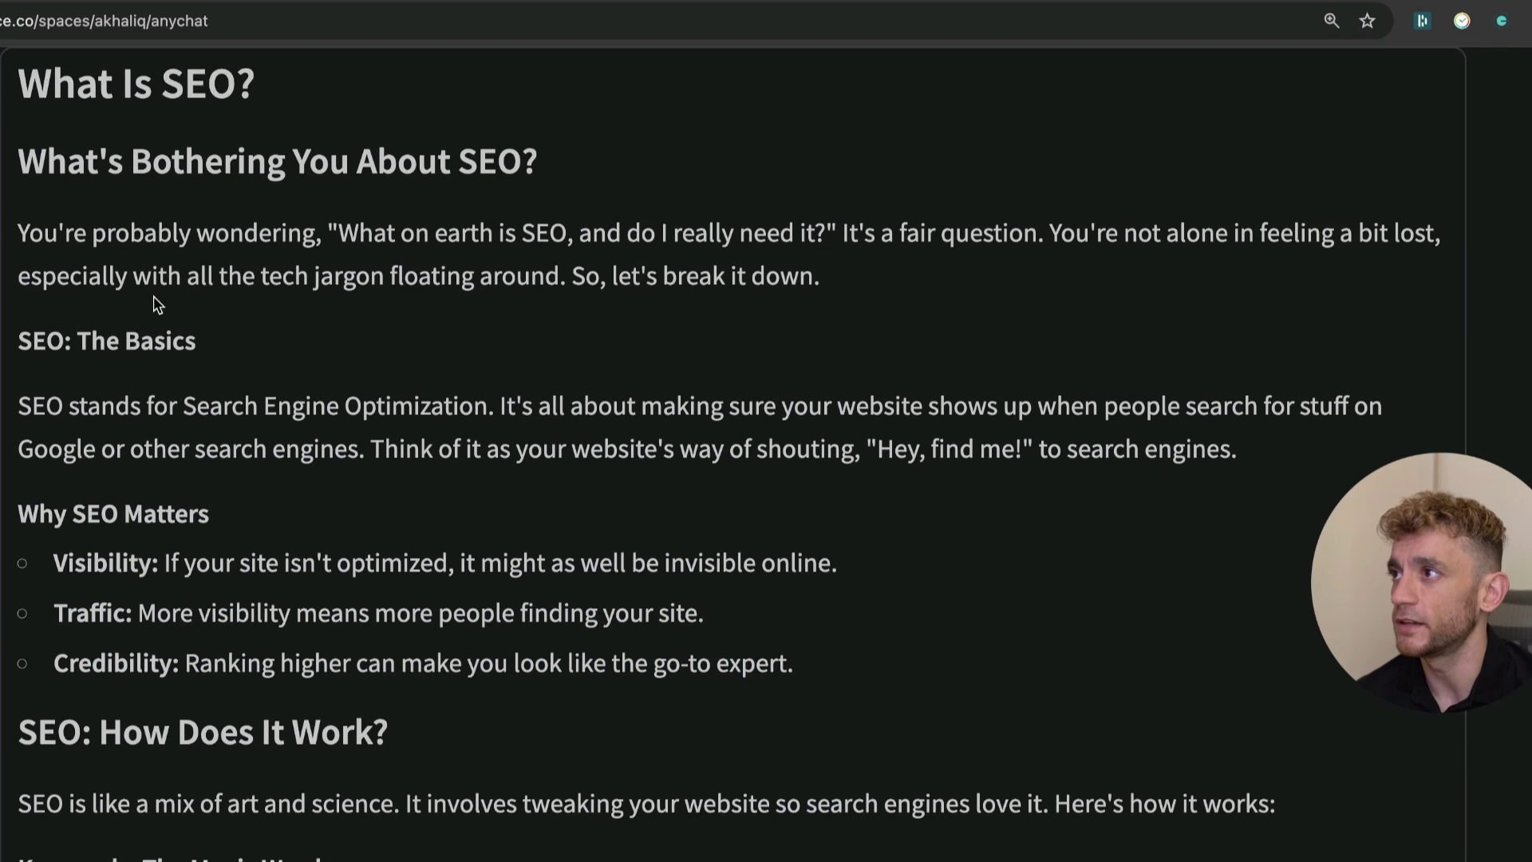
scroll(102, 421, down, 4)
scroll(136, 318, up, 2)
click(29, 147)
scroll(48, 184, up, 5)
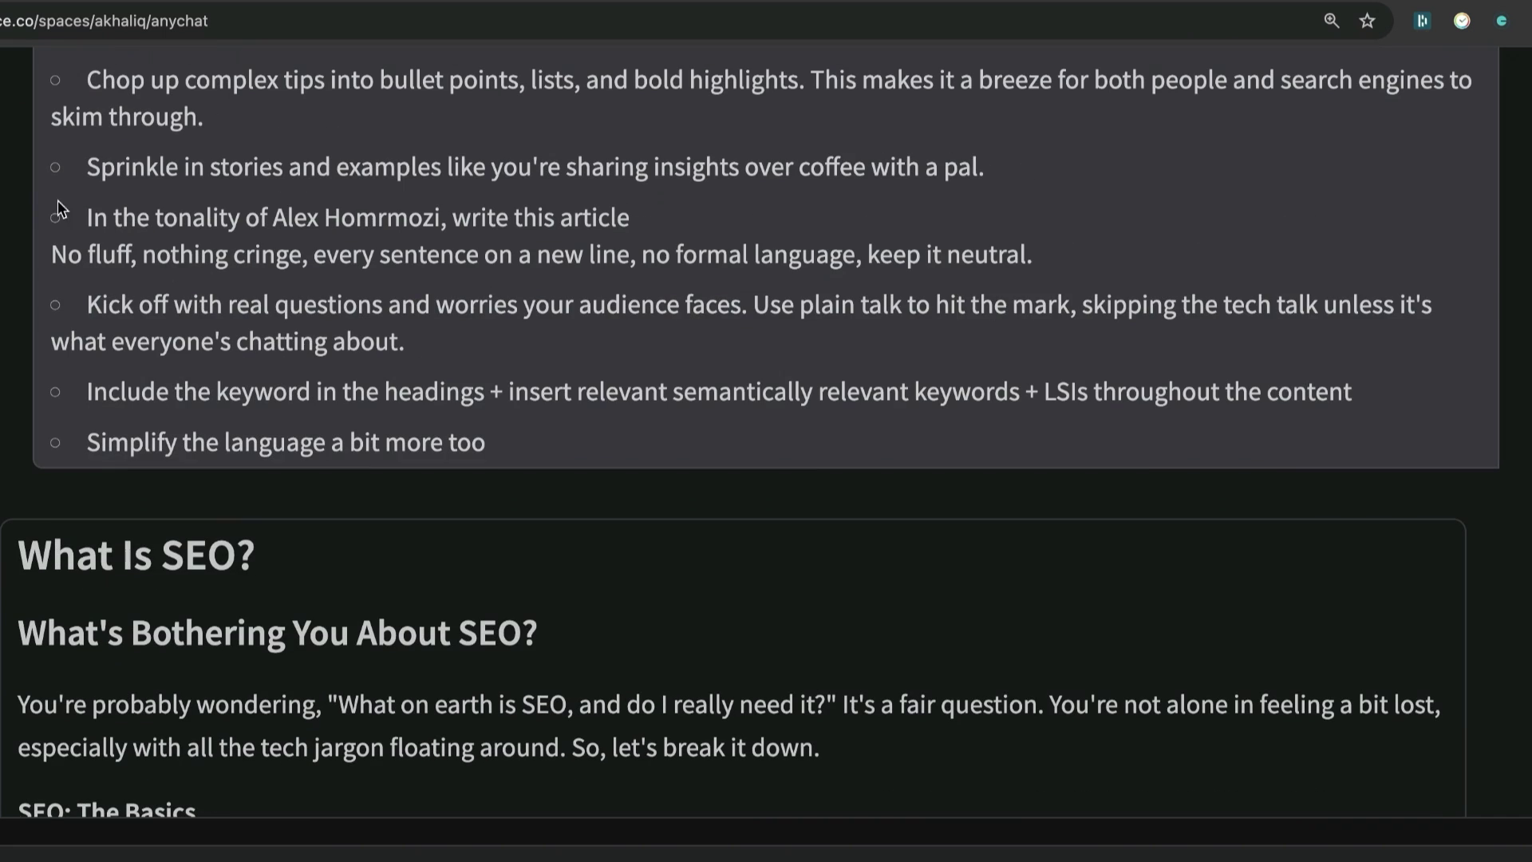
drag(518, 438, 41, 634)
Open claude.ai in a new tab and send it the copied 'What Is SEO' prompt.
key(super+t)
text(claude.ai)
key(Return)
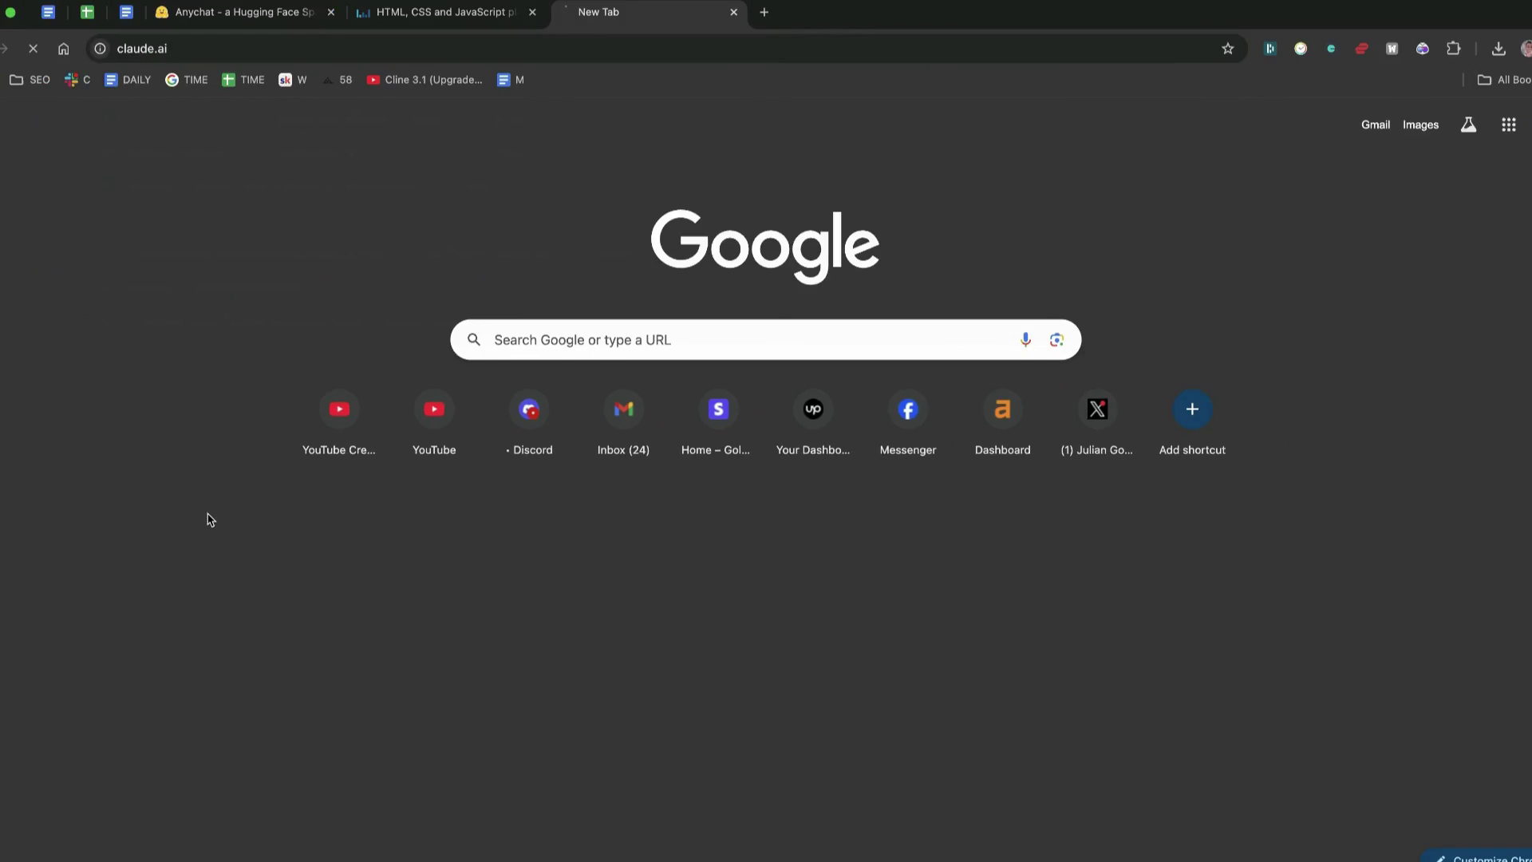
drag(239, 12, 447, 16)
click(611, 32)
key(super+v)
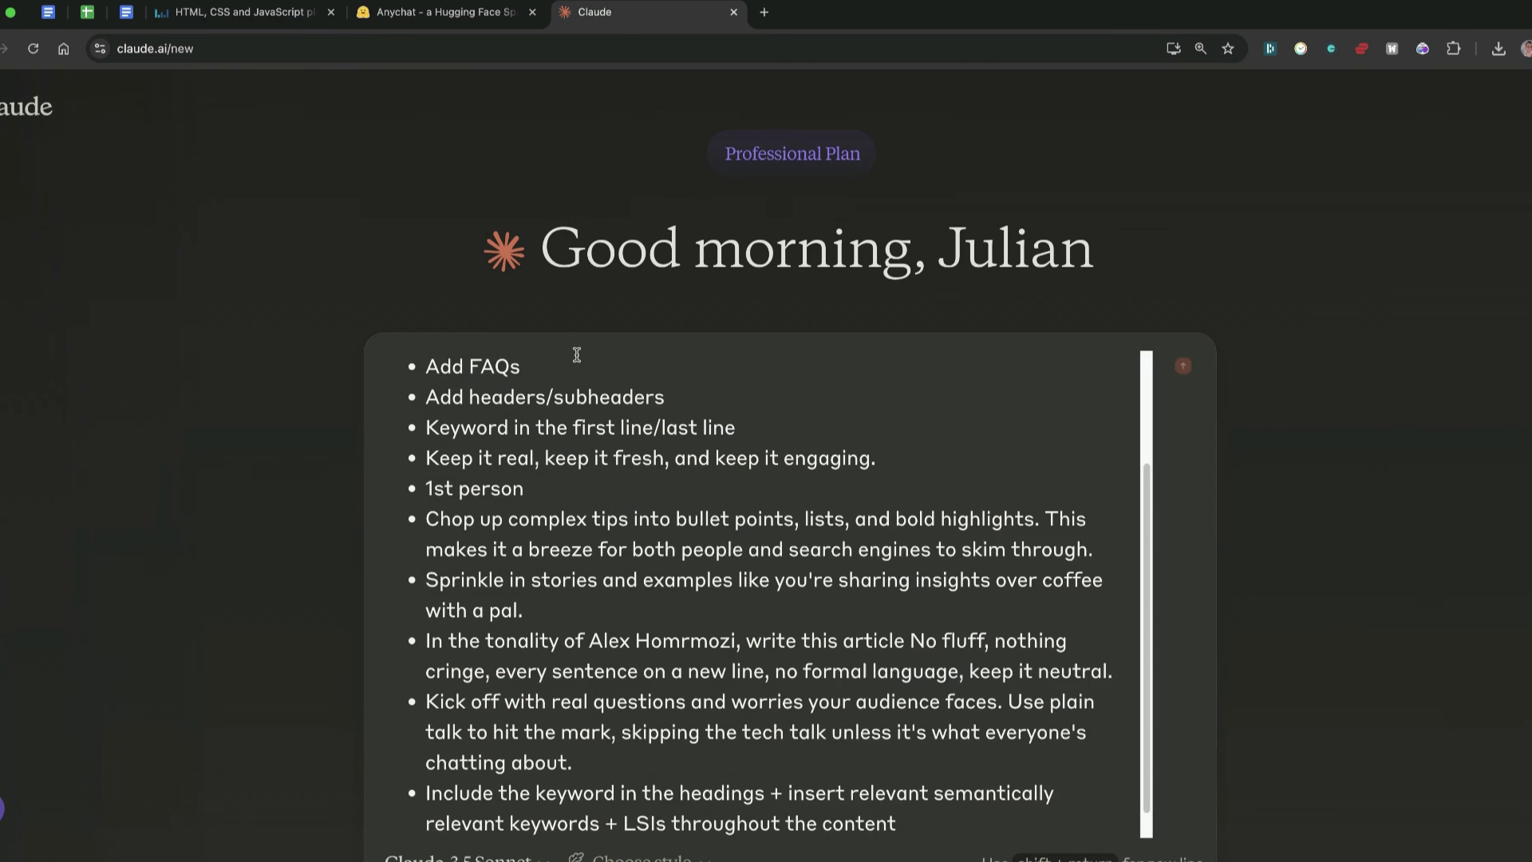
key(Return)
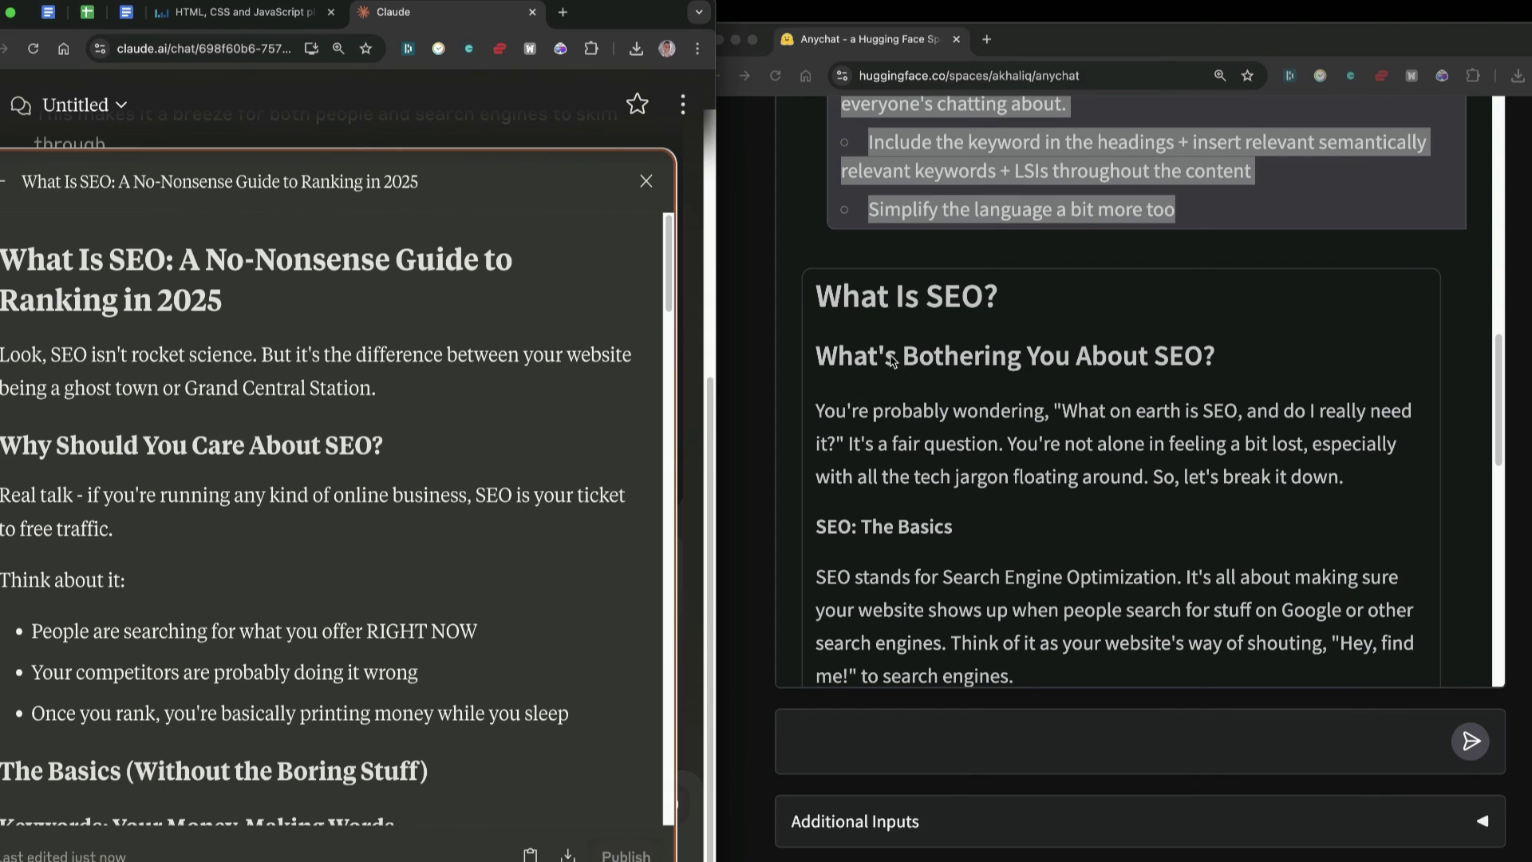
Inspect the title and opening of Claude's 'What Is SEO: A No-Nonsense Guide' article.
click(970, 363)
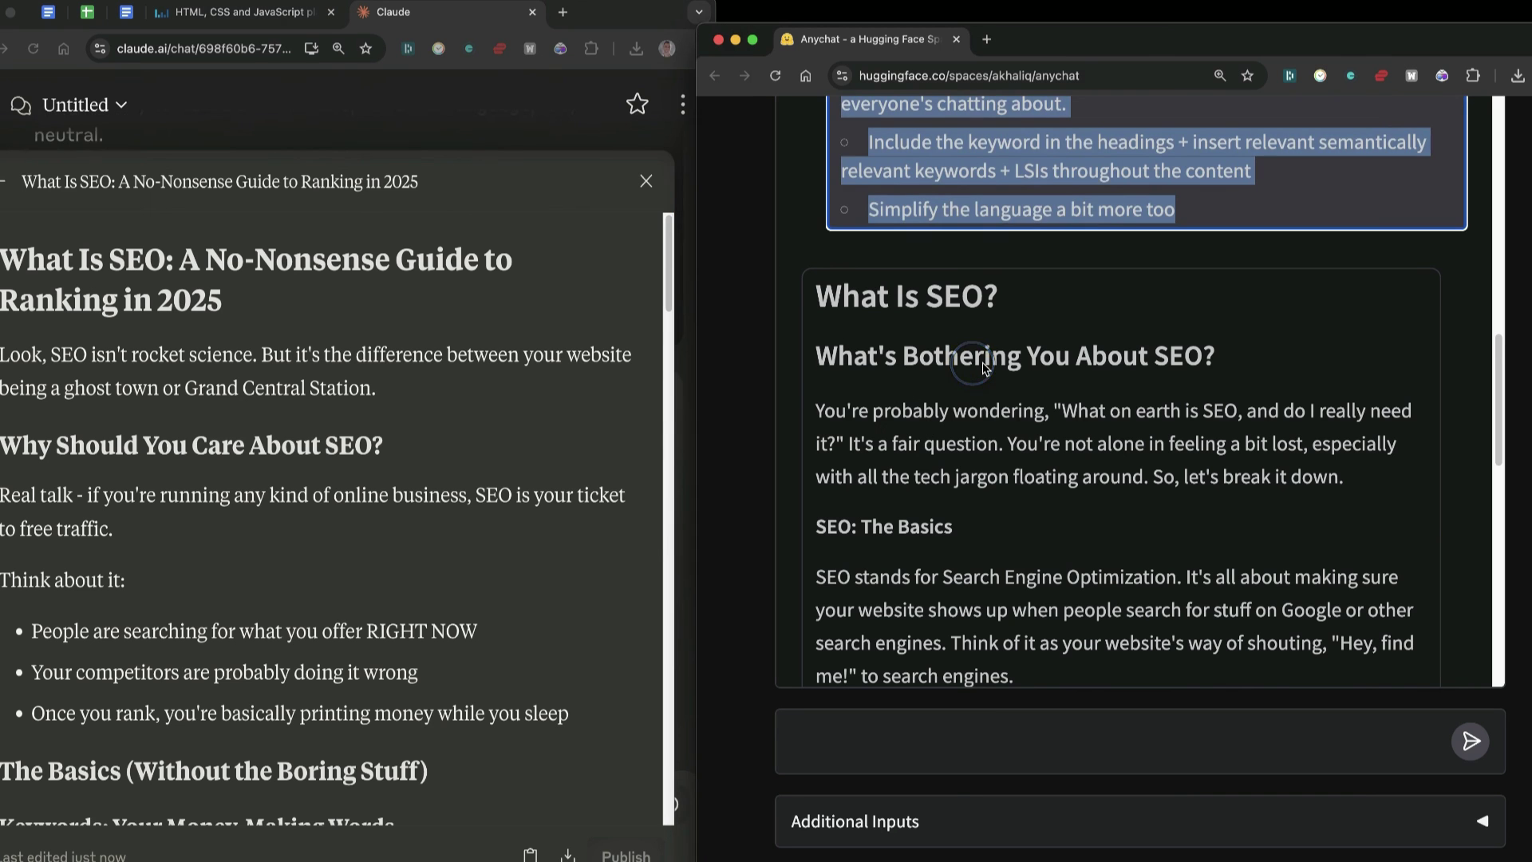
scroll(963, 410, down, 3)
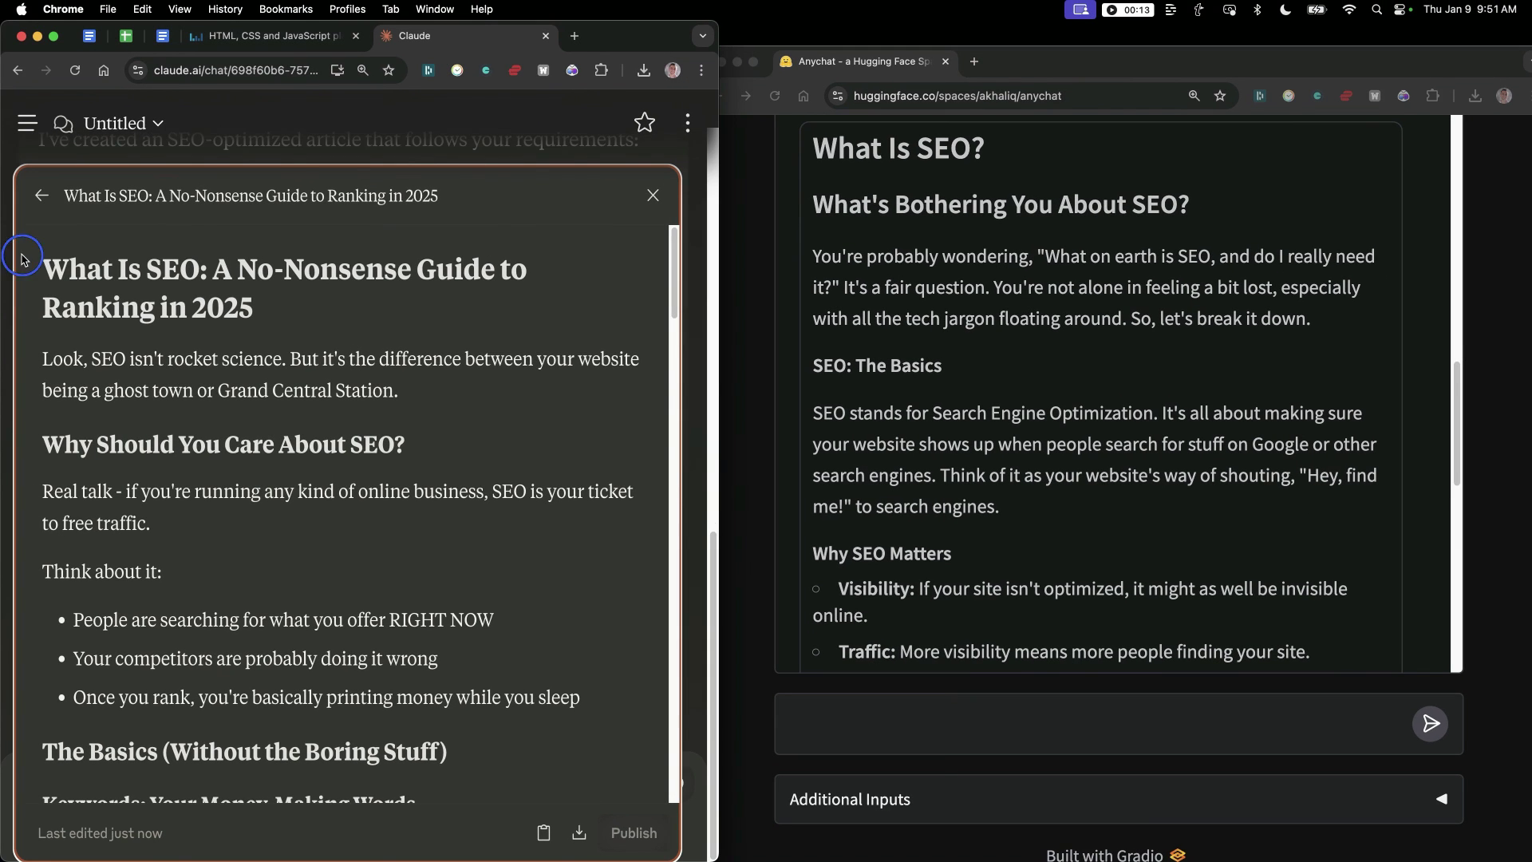
drag(1, 254, 487, 704)
click(325, 422)
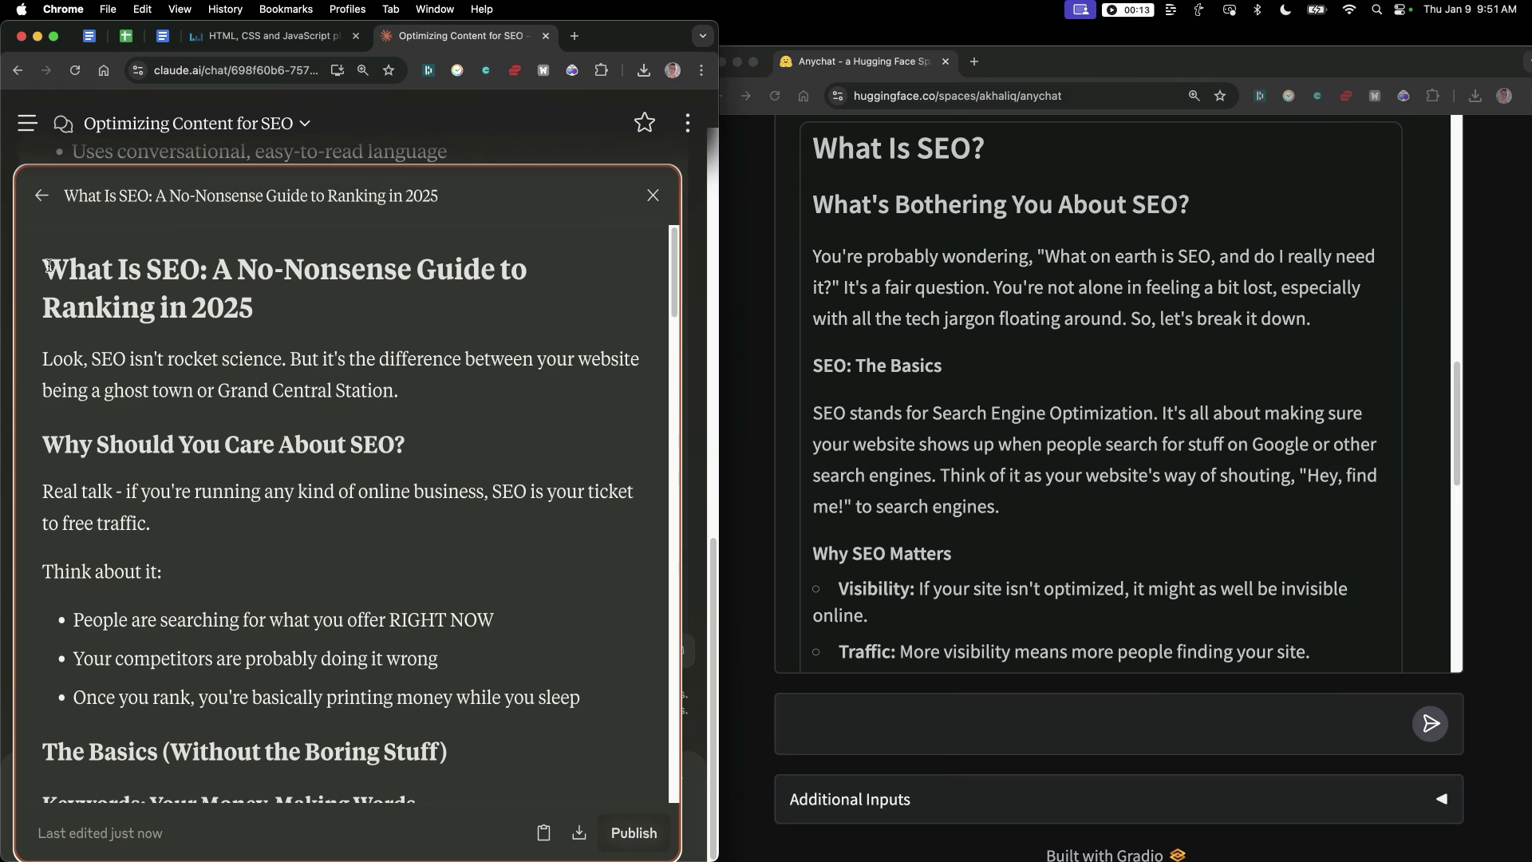
triple_click(233, 273)
click(229, 270)
drag(32, 360, 431, 394)
Scroll Claude's article through technical SEO and myths to the FAQ section.
scroll(431, 399, down, 3)
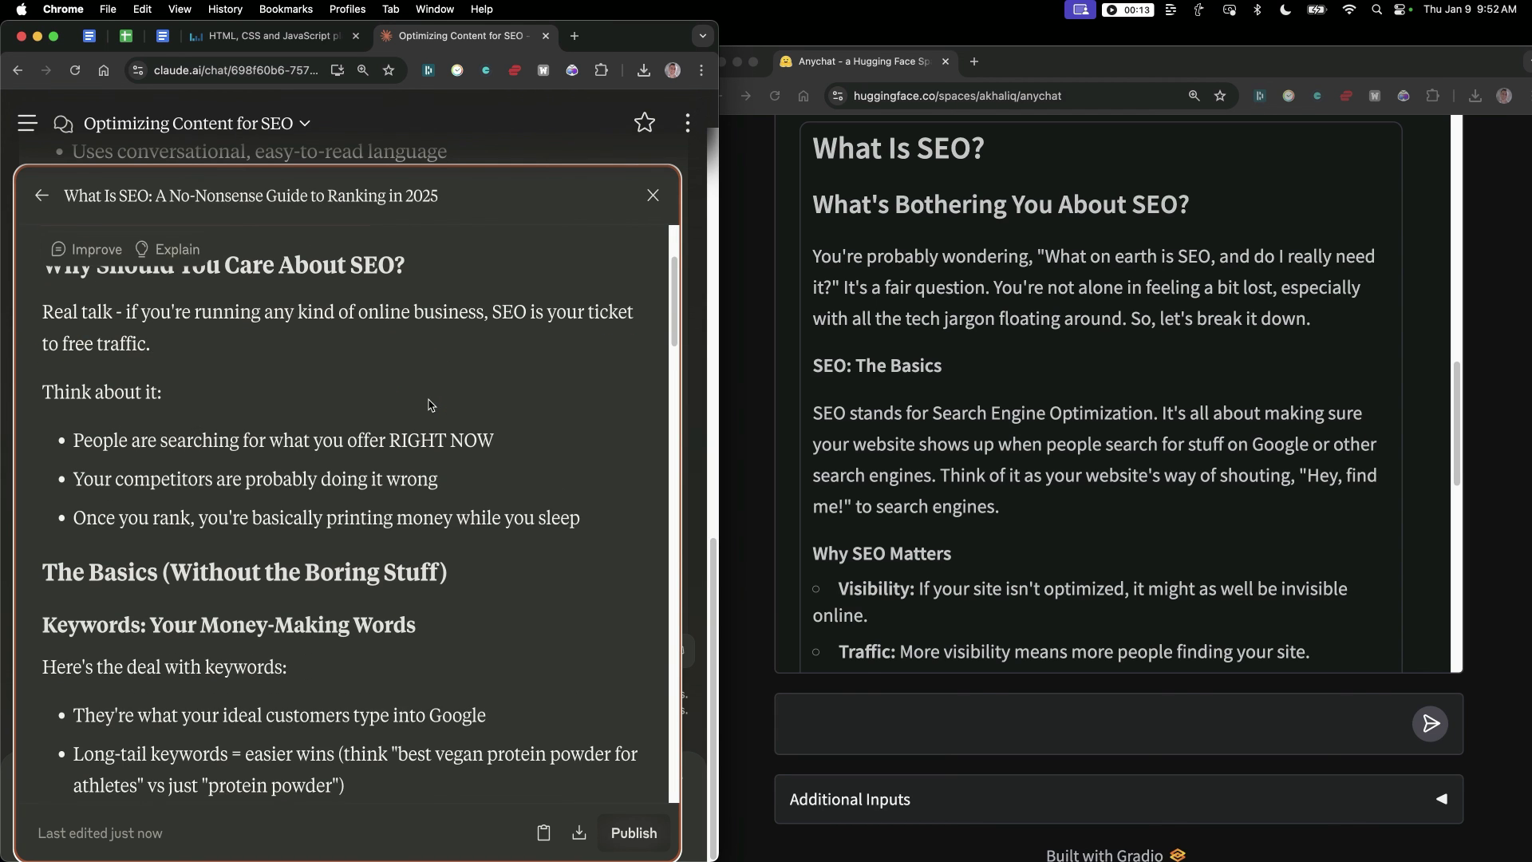
scroll(431, 408, down, 3)
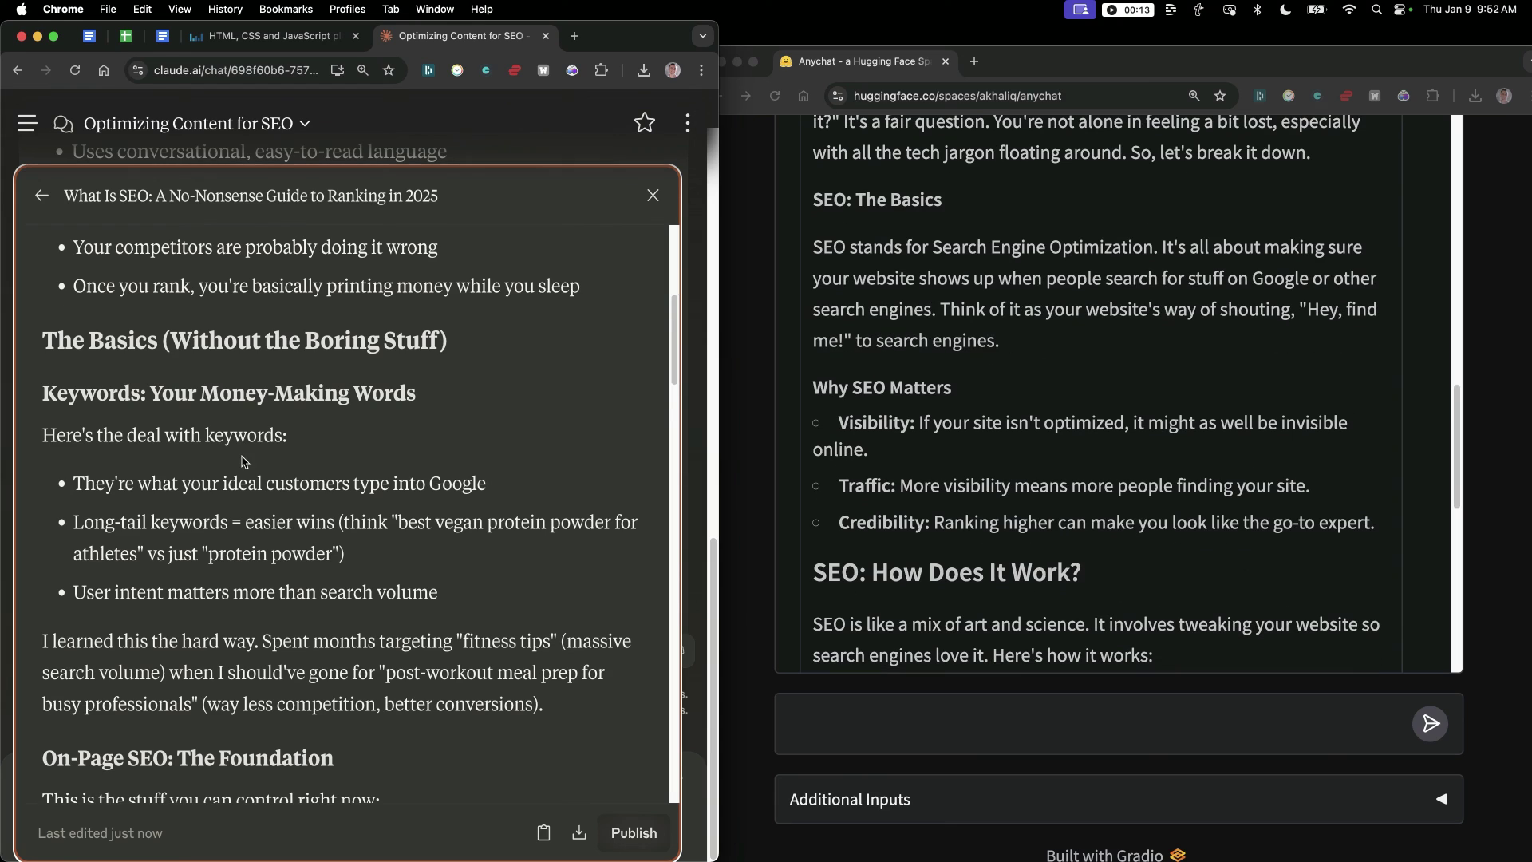
scroll(251, 463, down, 4)
scroll(252, 463, down, 8)
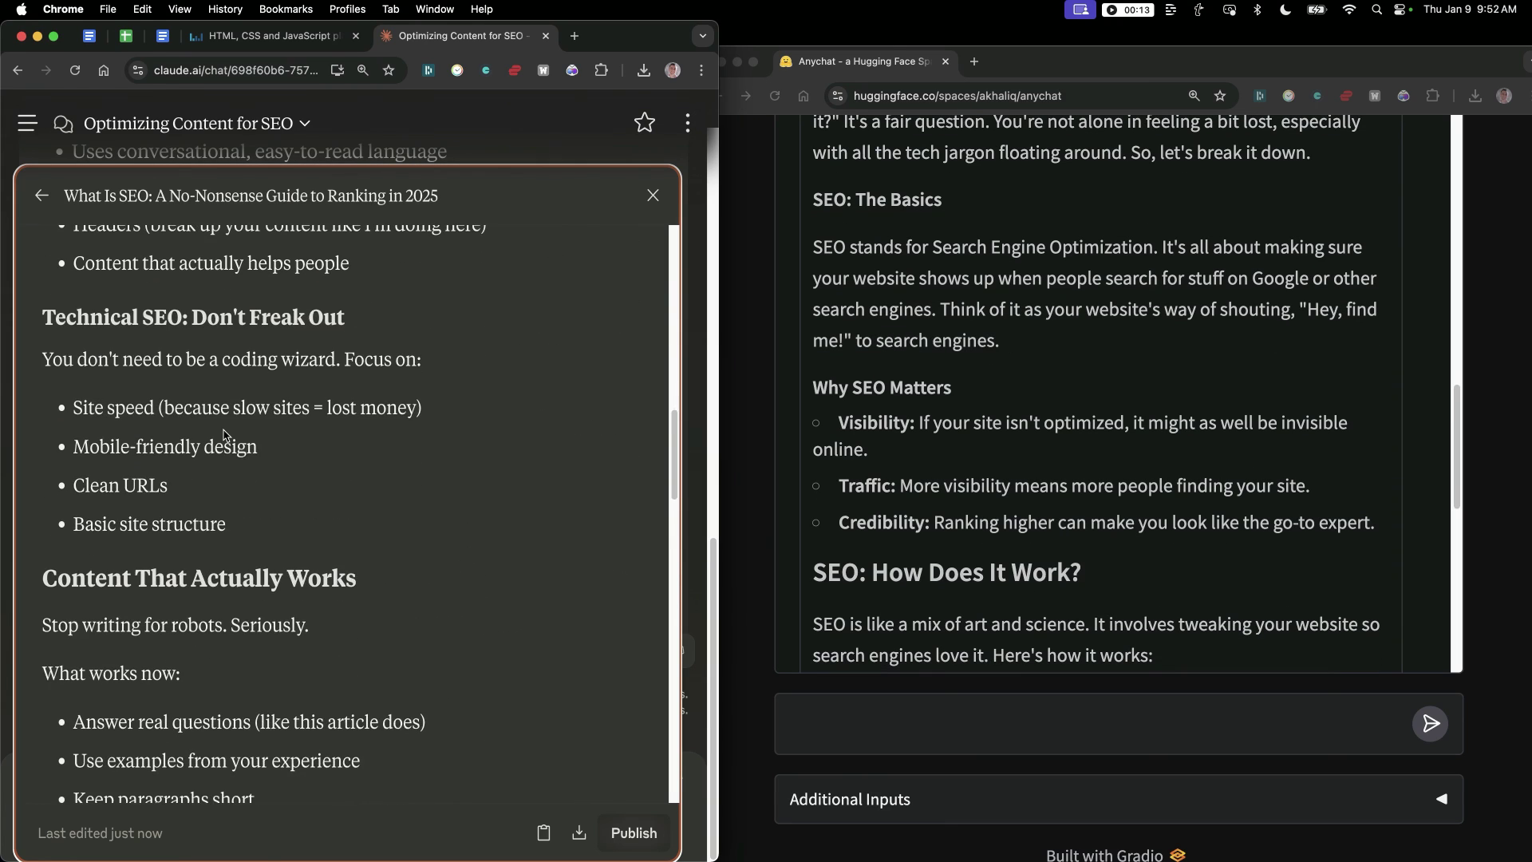
scroll(225, 435, down, 15)
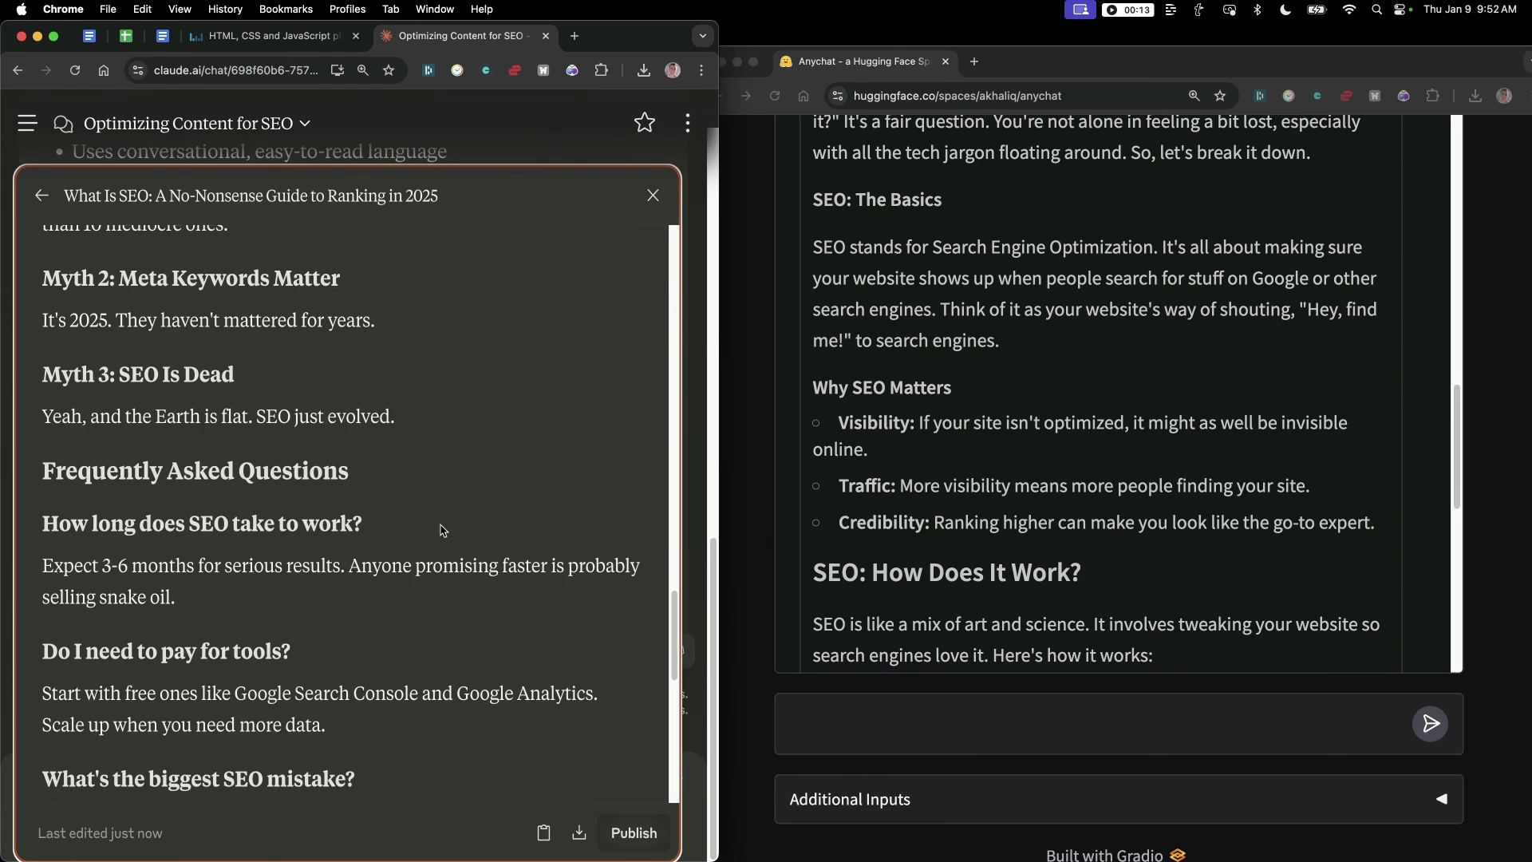
scroll(320, 479, up, 20)
click(1023, 461)
scroll(1024, 461, up, 5)
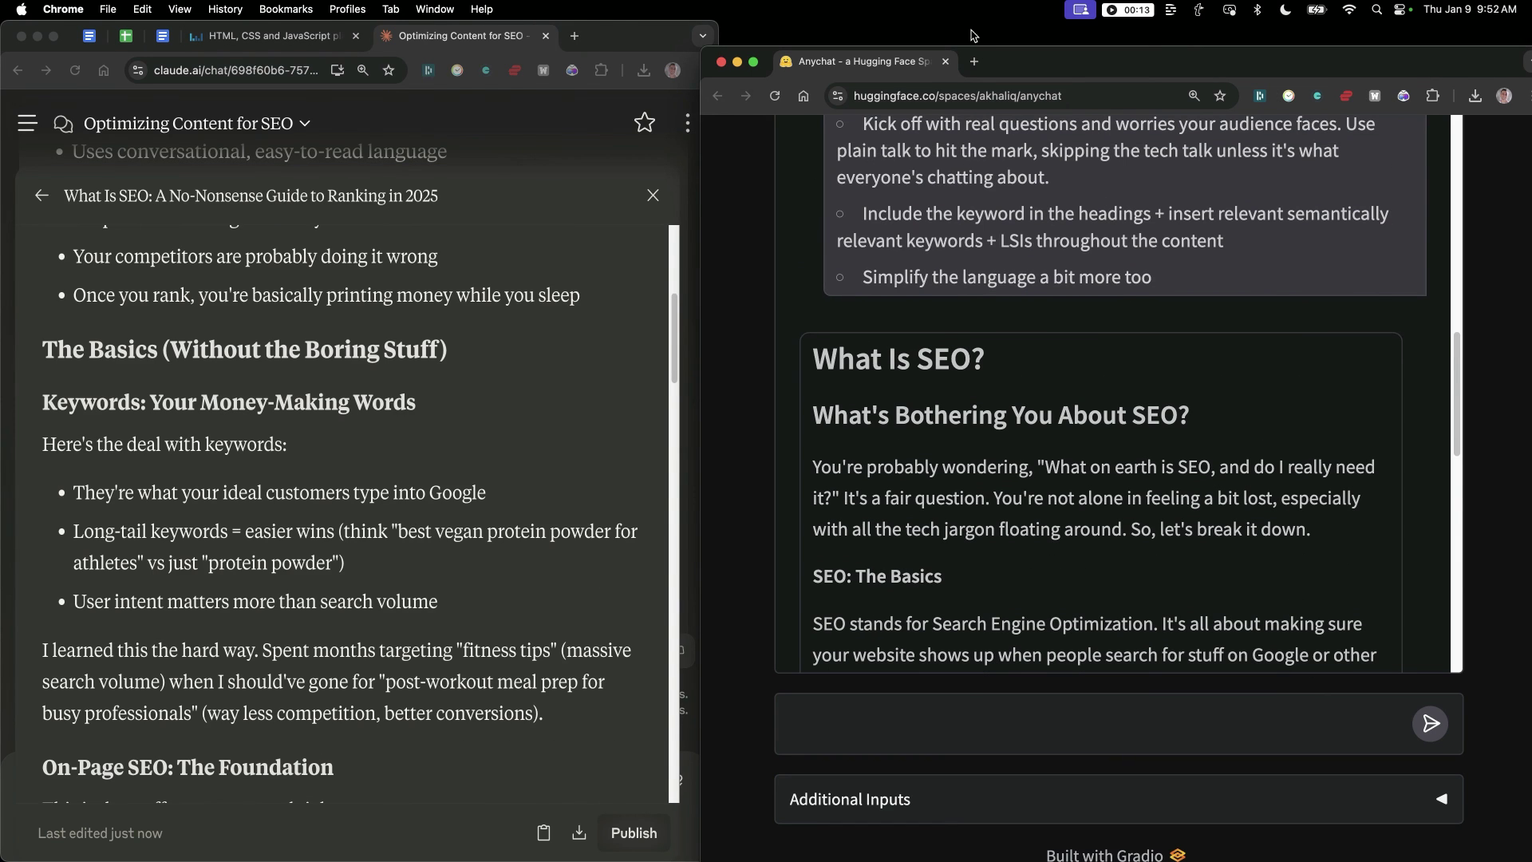
Merge the Anychat page into the main window and send the humanize-the-article request.
drag(859, 75, 586, 63)
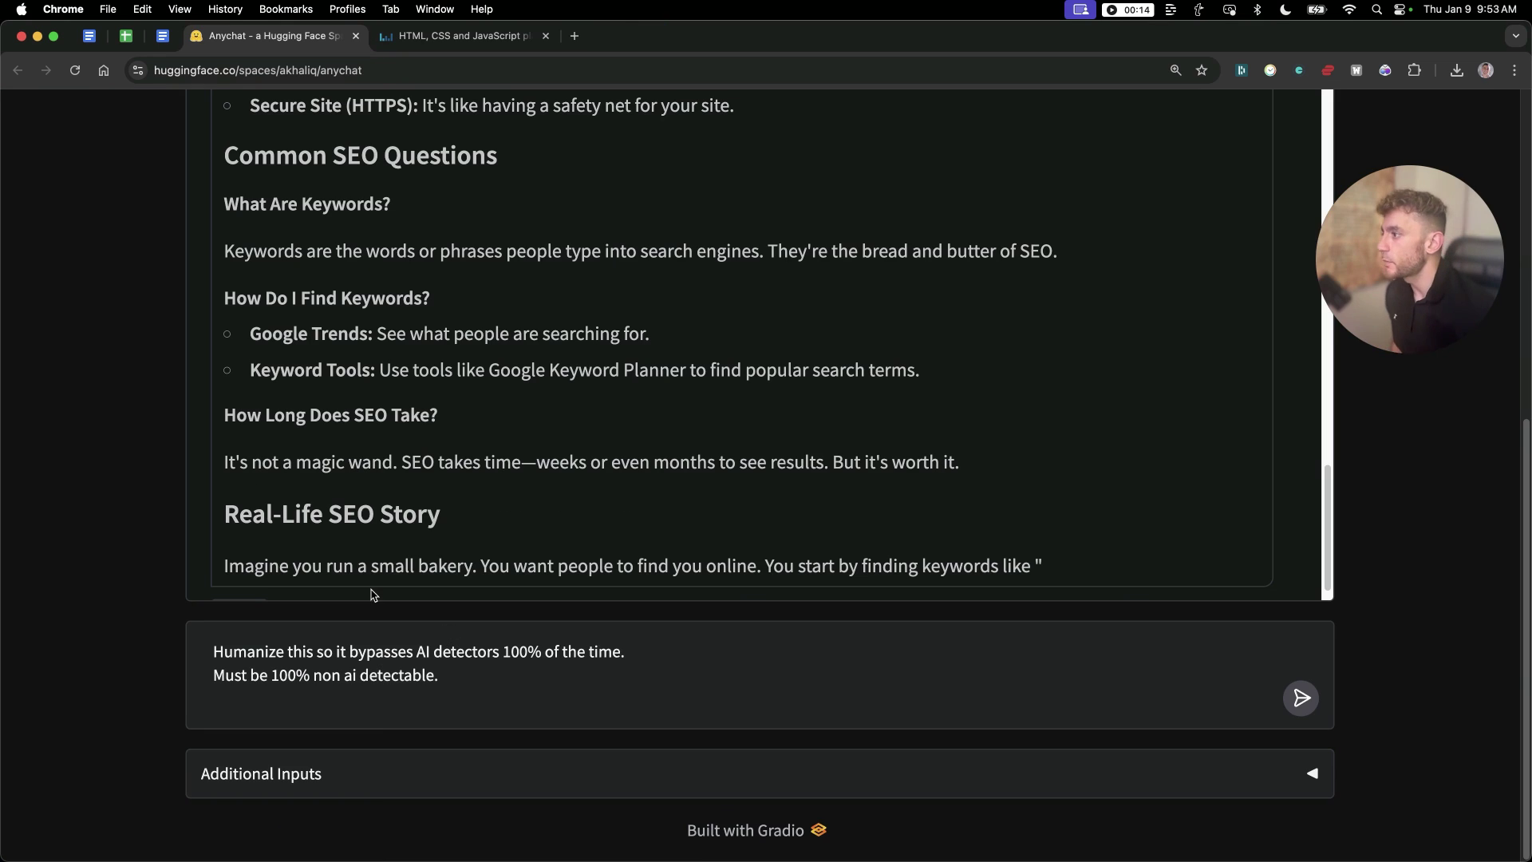
drag(227, 652, 588, 668)
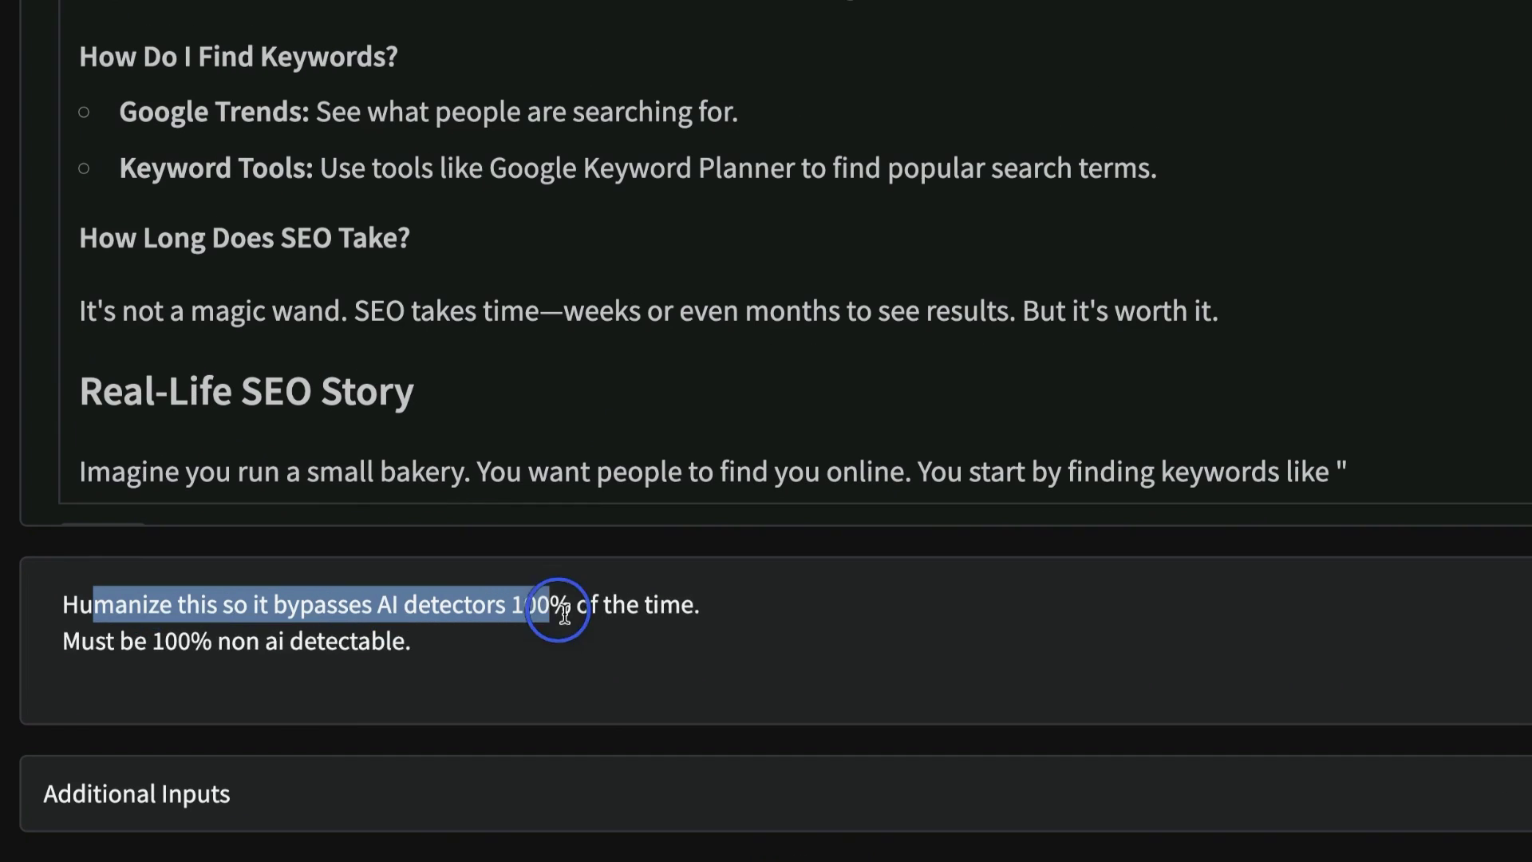
click(647, 651)
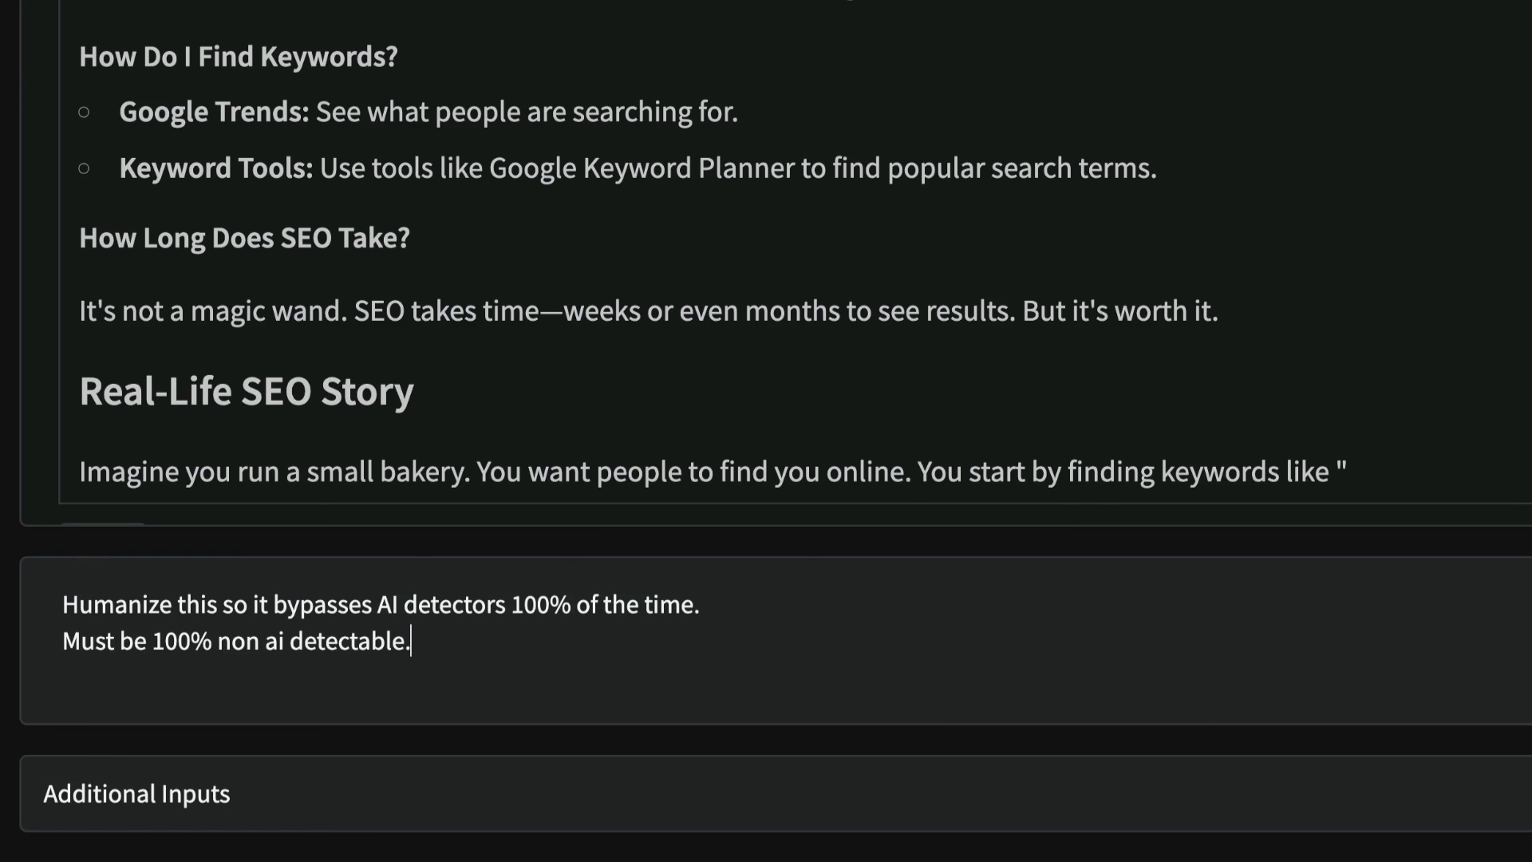
key(Return)
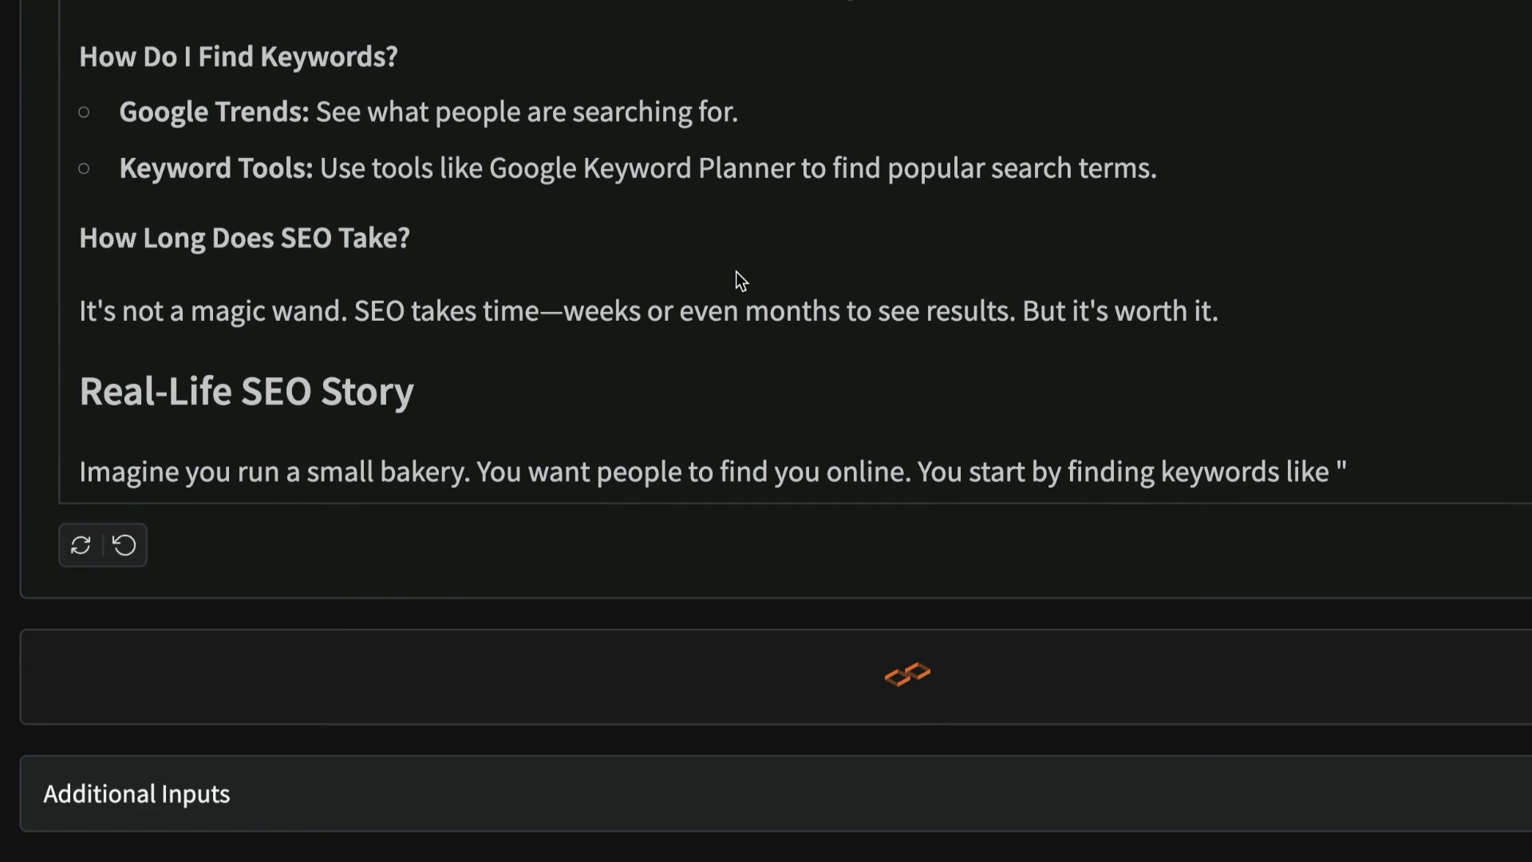
Select the original 'What Is SEO?' article from its heading to the end.
scroll(736, 272, up, 10)
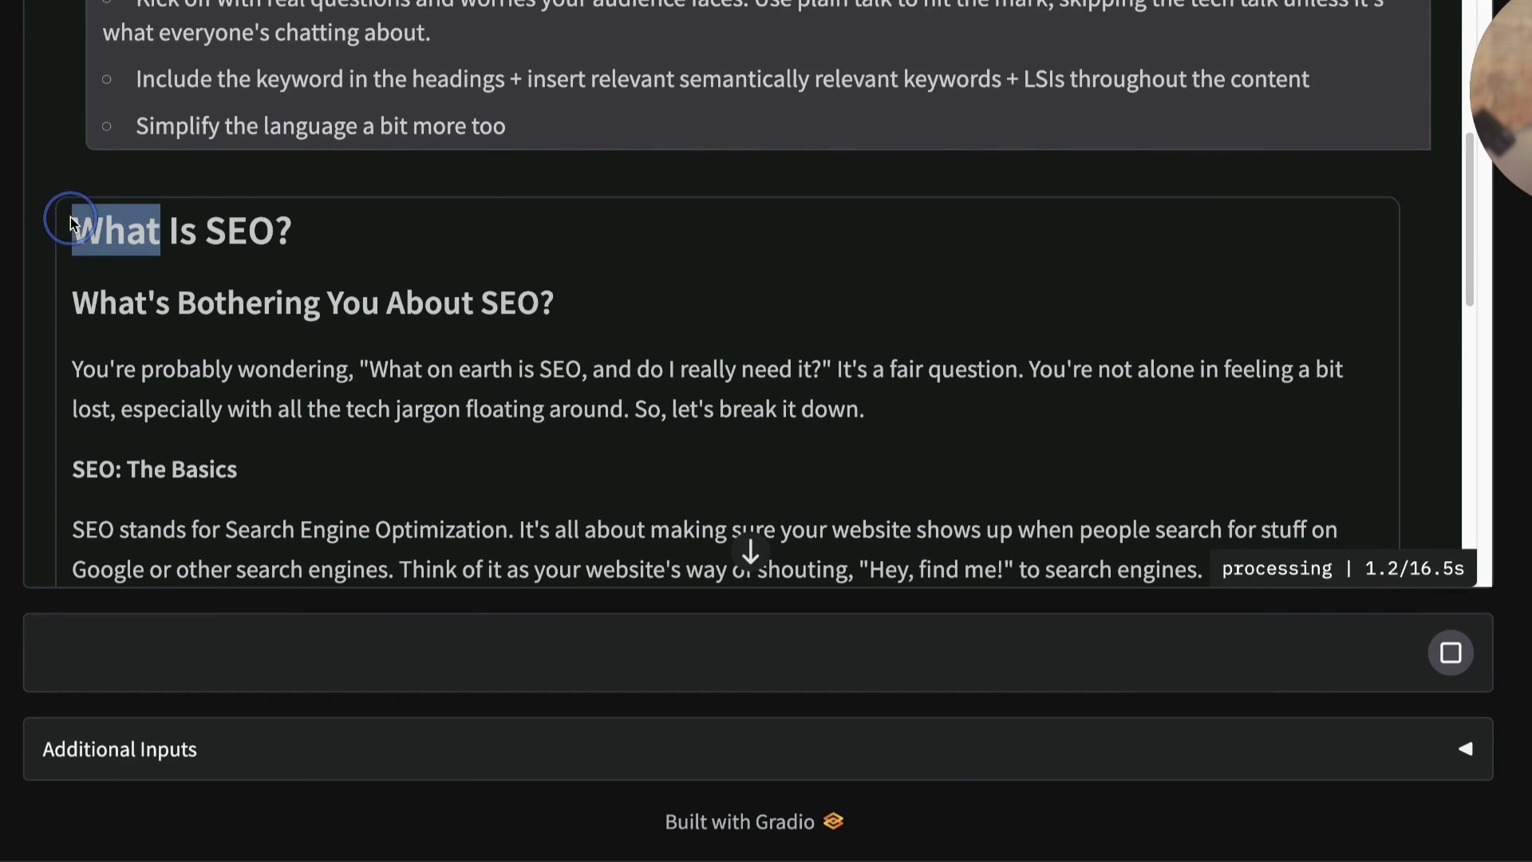
drag(993, 223, 1099, 255)
scroll(1037, 264, up, 2)
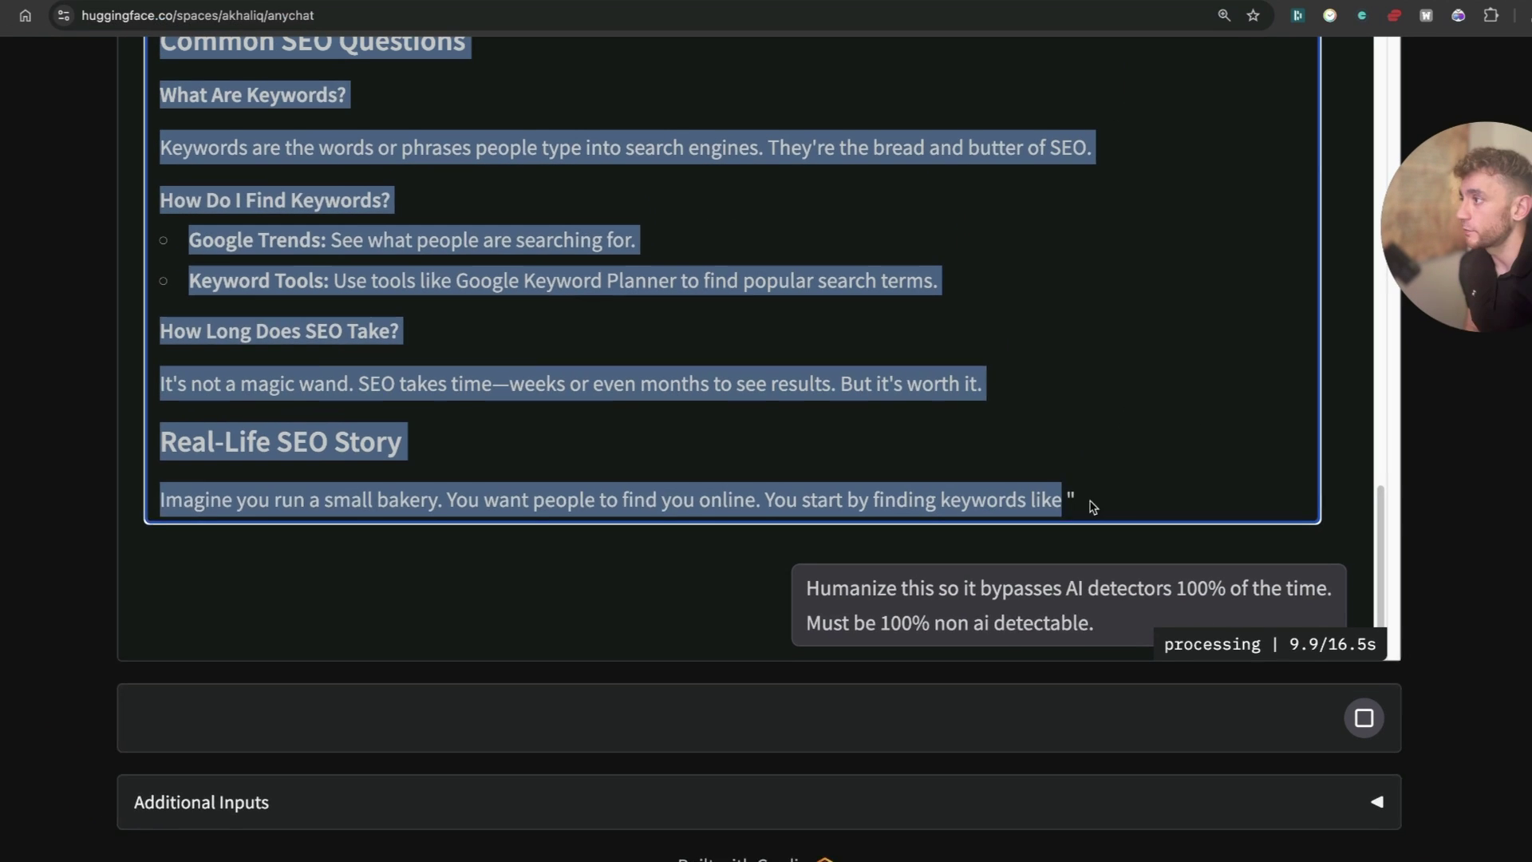
click(919, 403)
drag(459, 402, 883, 449)
click(1029, 484)
drag(770, 507, 1033, 530)
click(1070, 515)
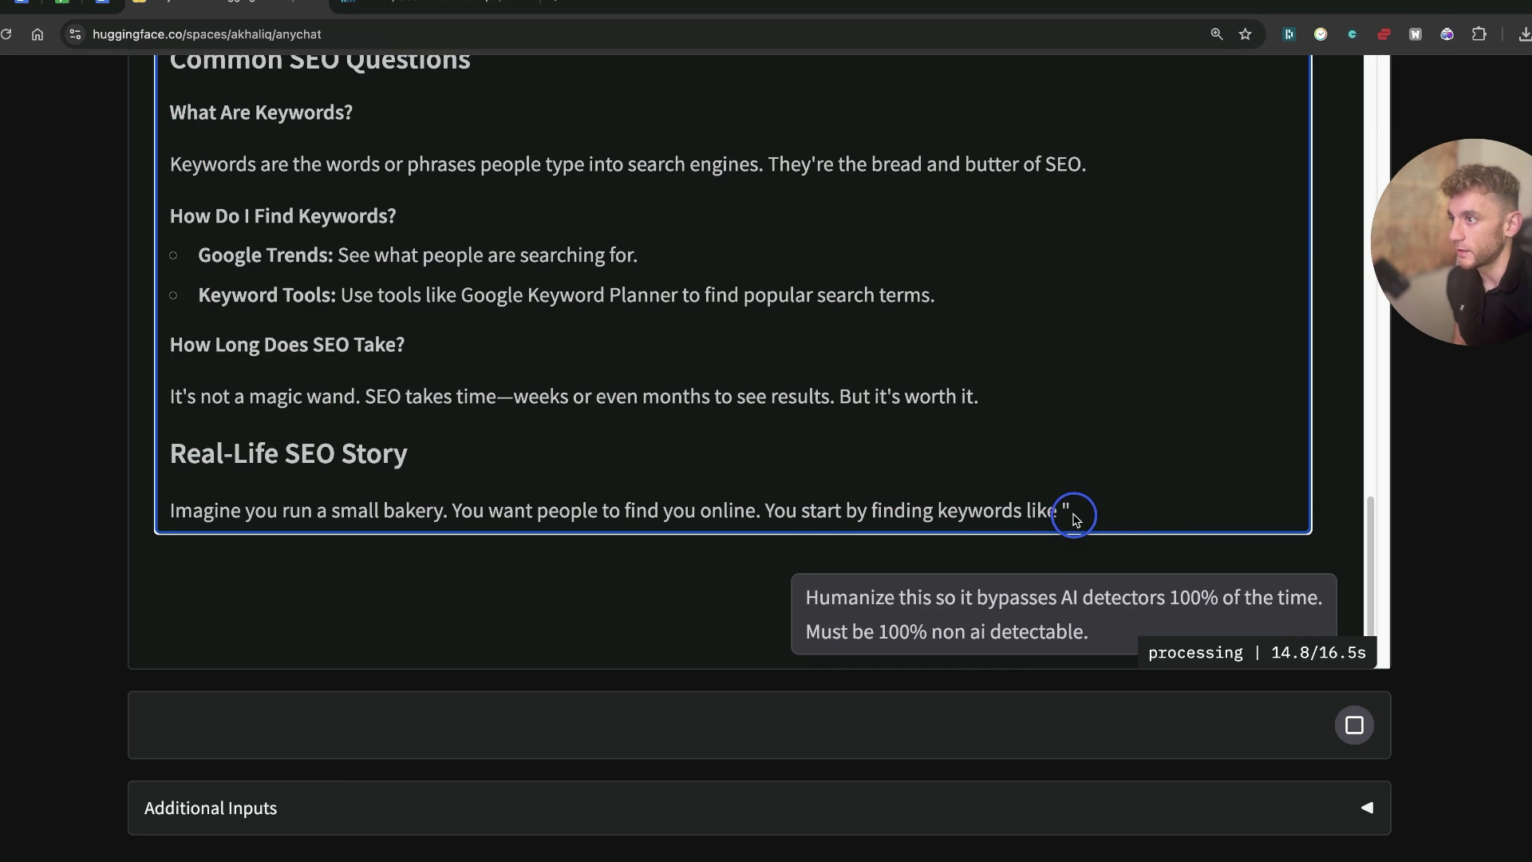
scroll(573, 315, up, 15)
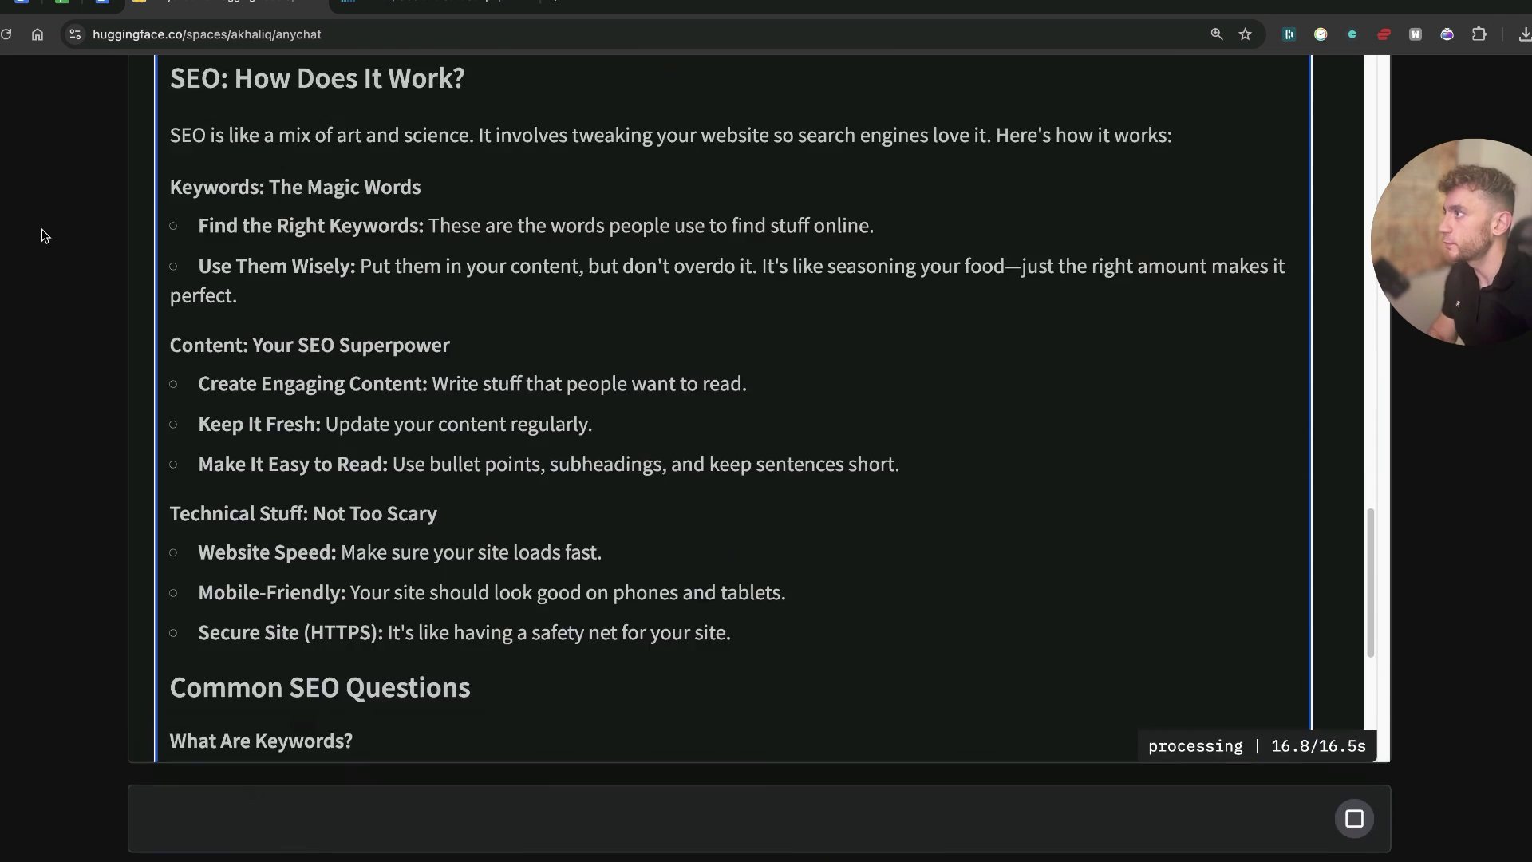
scroll(166, 275, up, 2)
shift+click(172, 274)
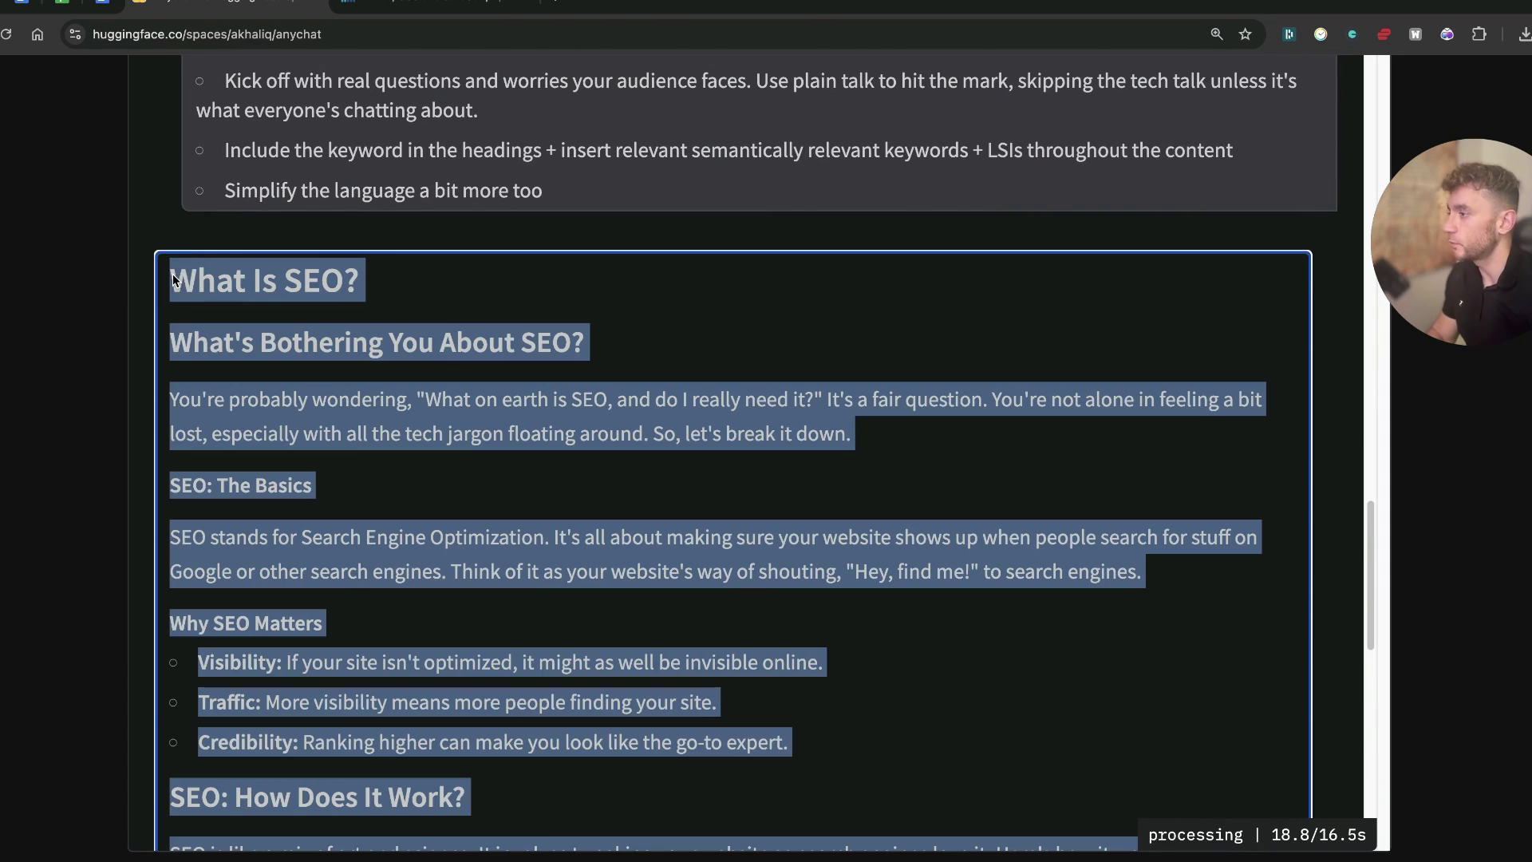
Paste the original Phi-4 SEO article into ZeroGPT and detect it, scoring 76.45% AI.
key(ctrl+Tab)
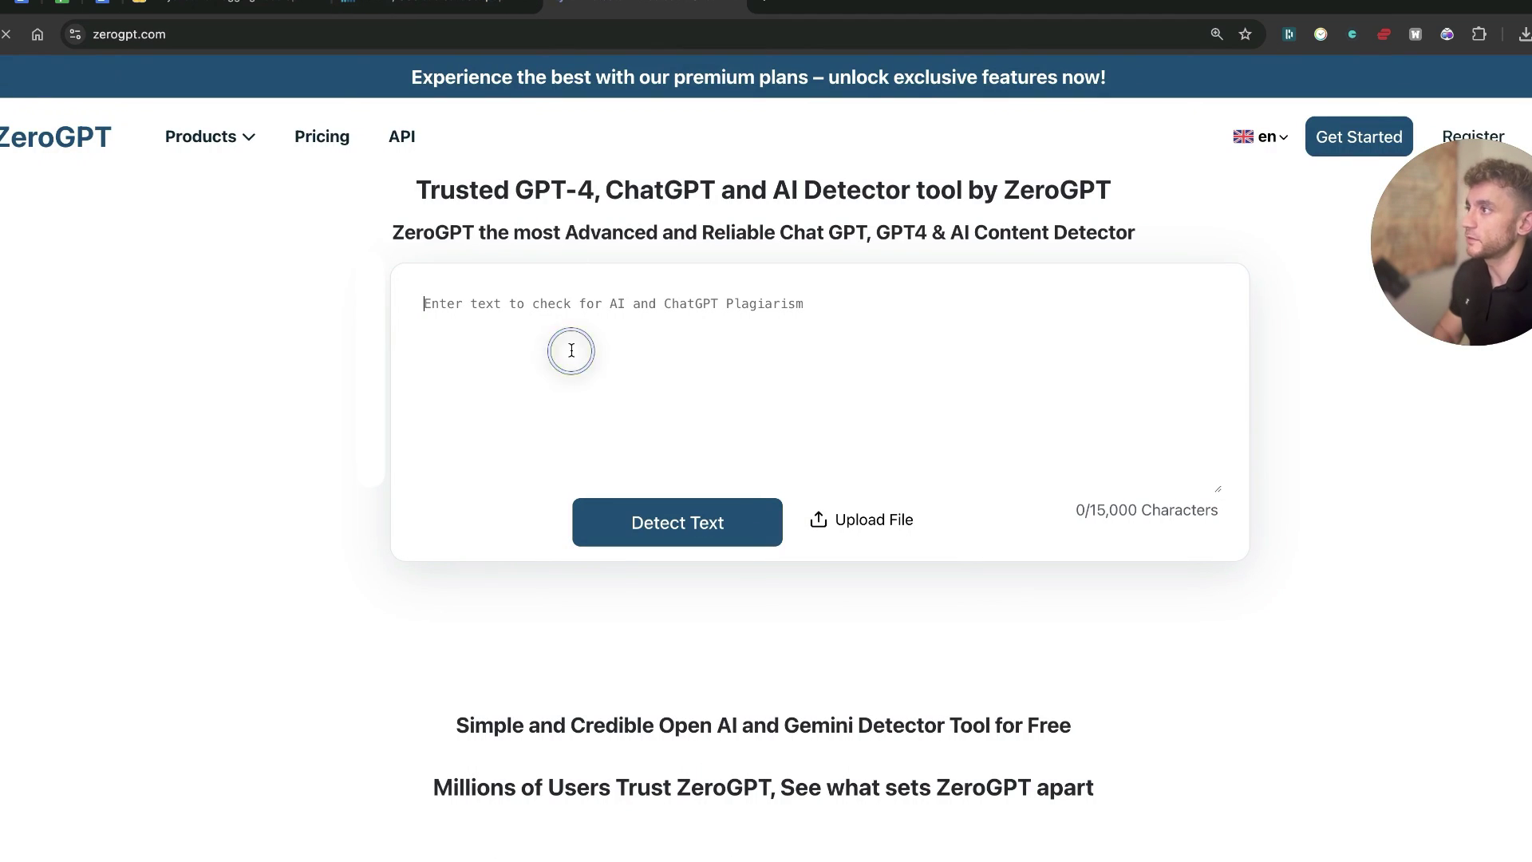
key(ctrl+v)
click(559, 779)
scroll(630, 418, down, 6)
drag(634, 274, 795, 339)
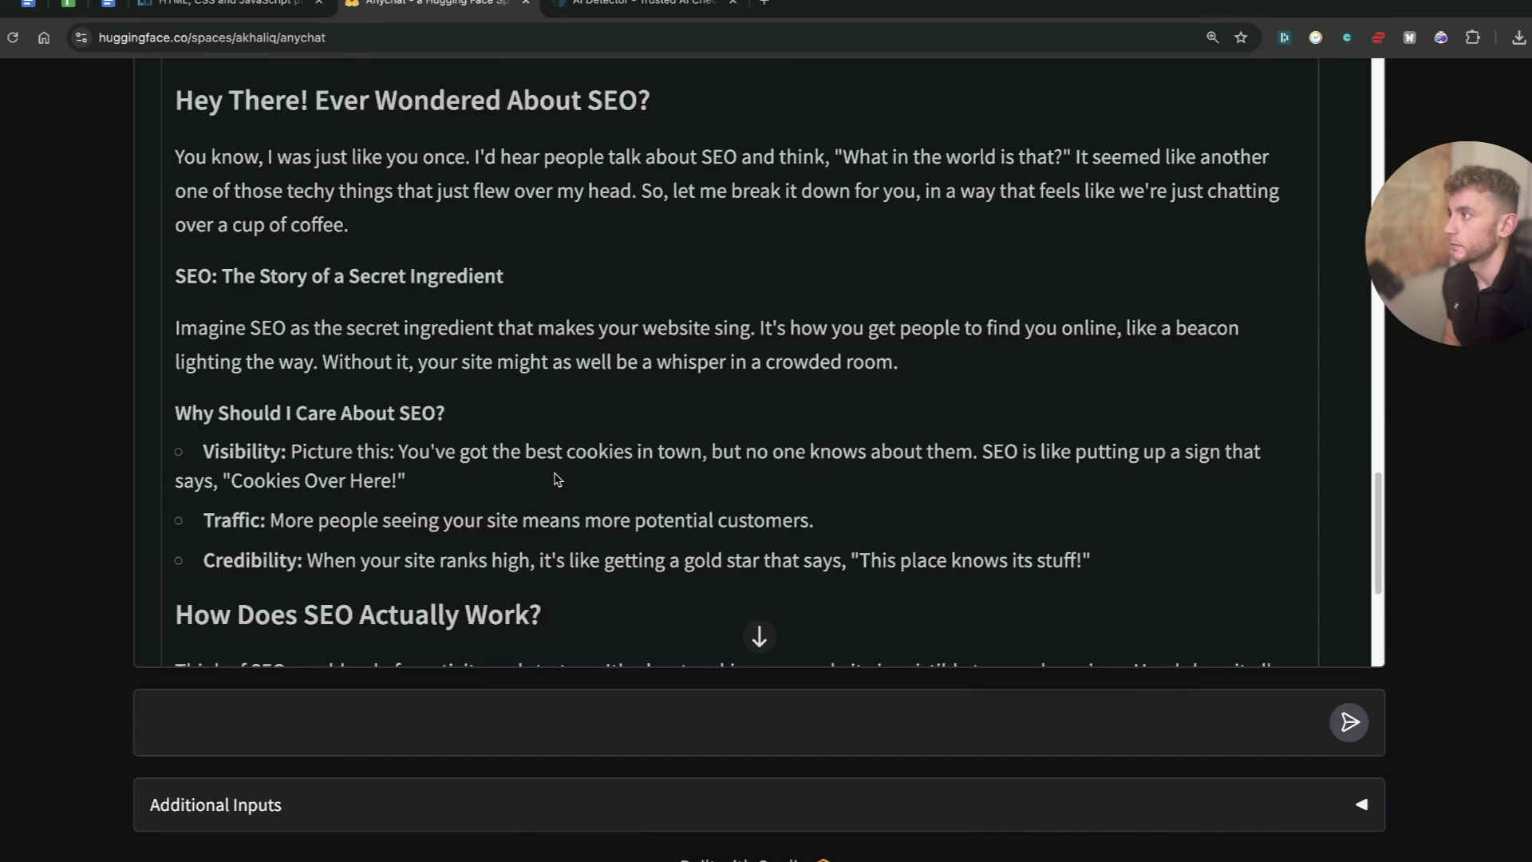
Select Phi-4's whole 'What Is SEO? Let Me Tell You a Story' reply, from heading to end.
scroll(511, 479, down, 10)
scroll(514, 475, down, 1)
scroll(519, 447, up, 3)
scroll(439, 421, up, 4)
scroll(367, 403, up, 10)
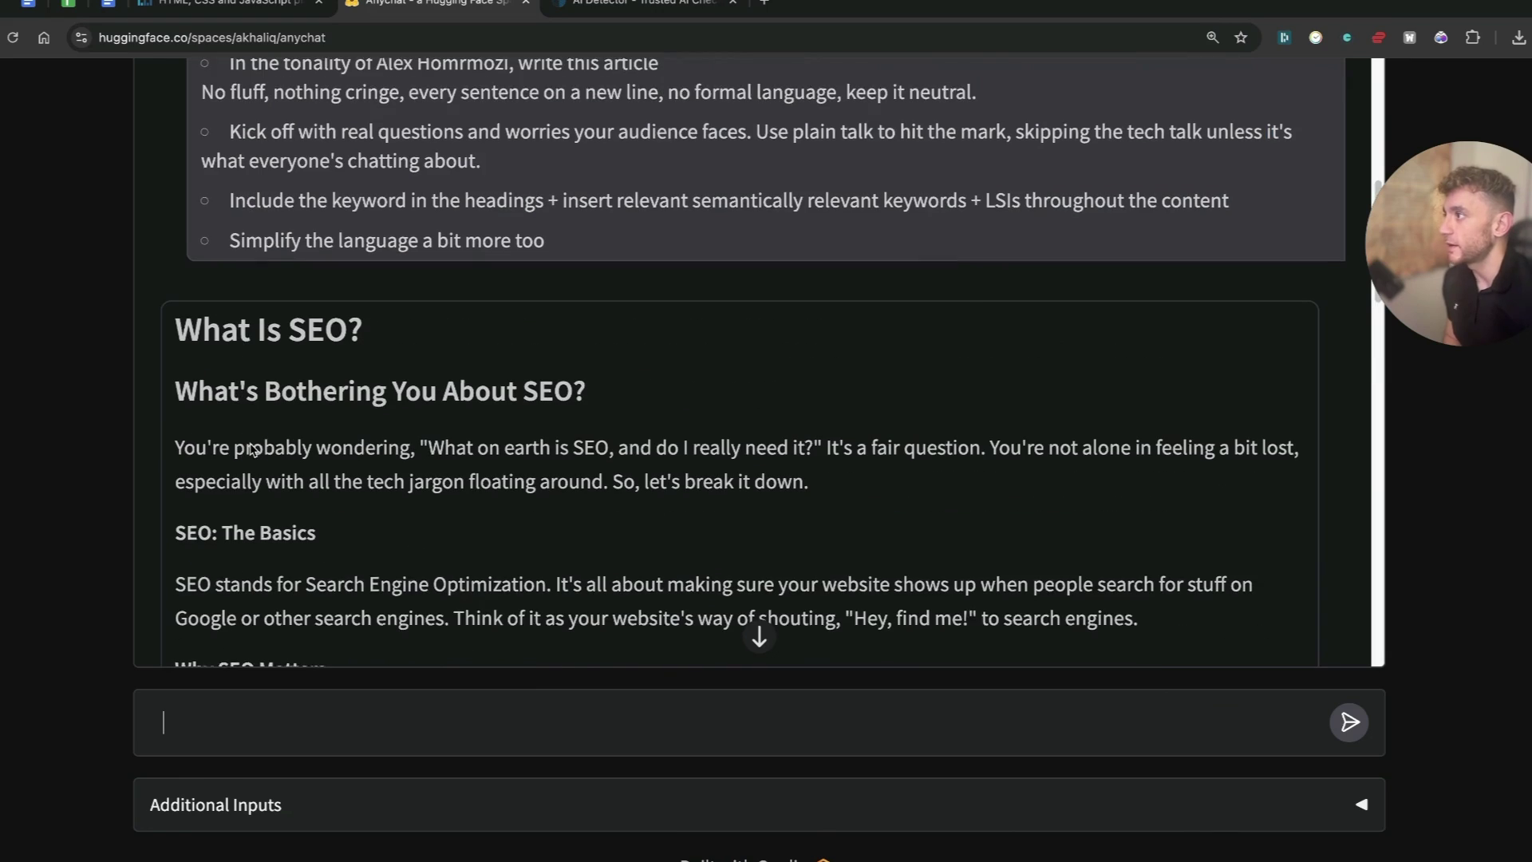
scroll(252, 450, down, 1)
double_click(185, 271)
scroll(547, 469, down, 15)
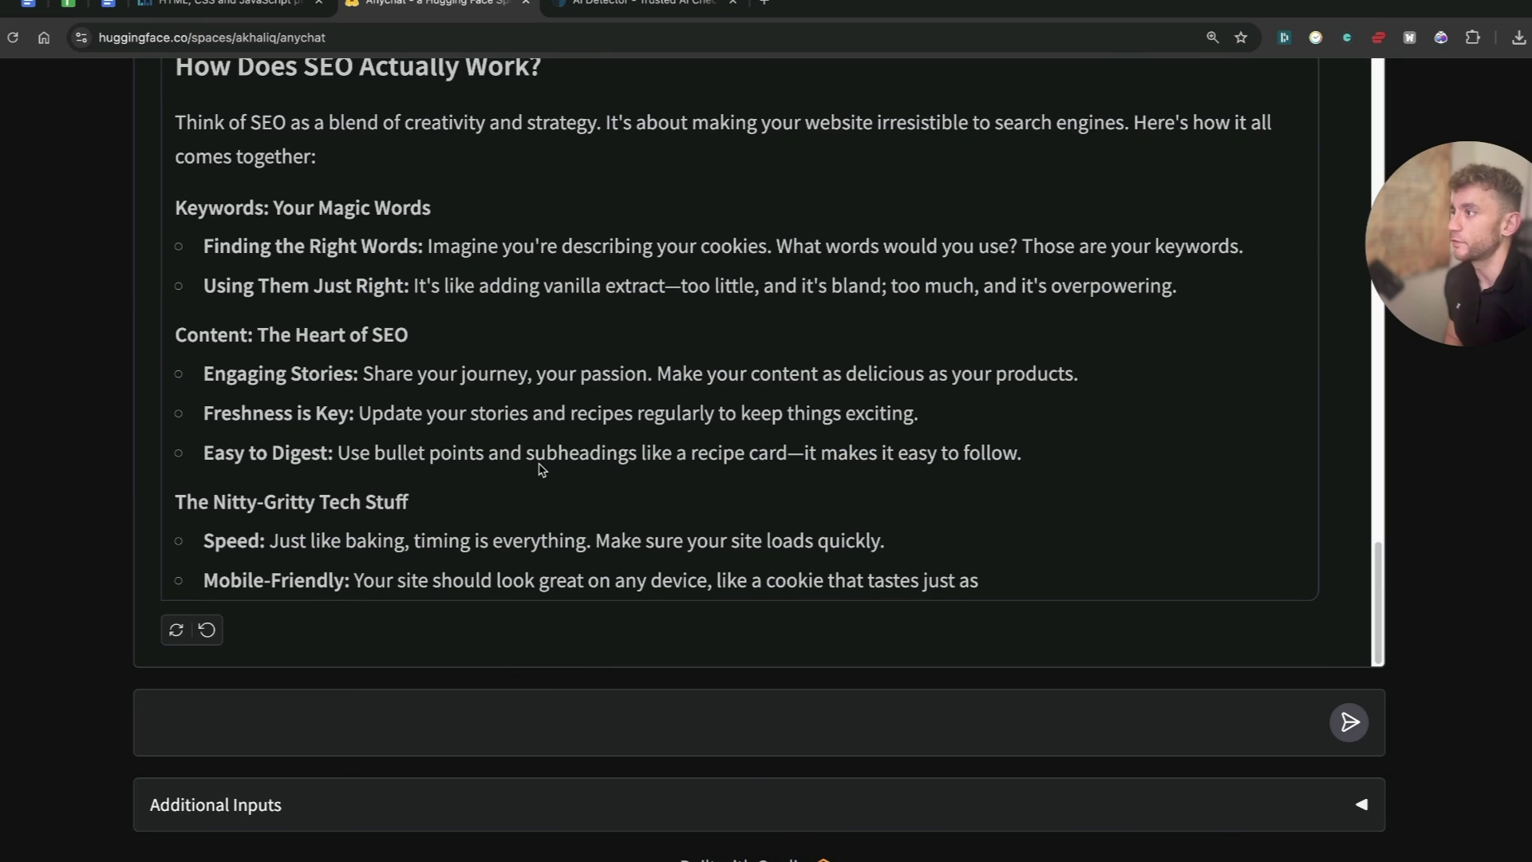
scroll(303, 215, up, 6)
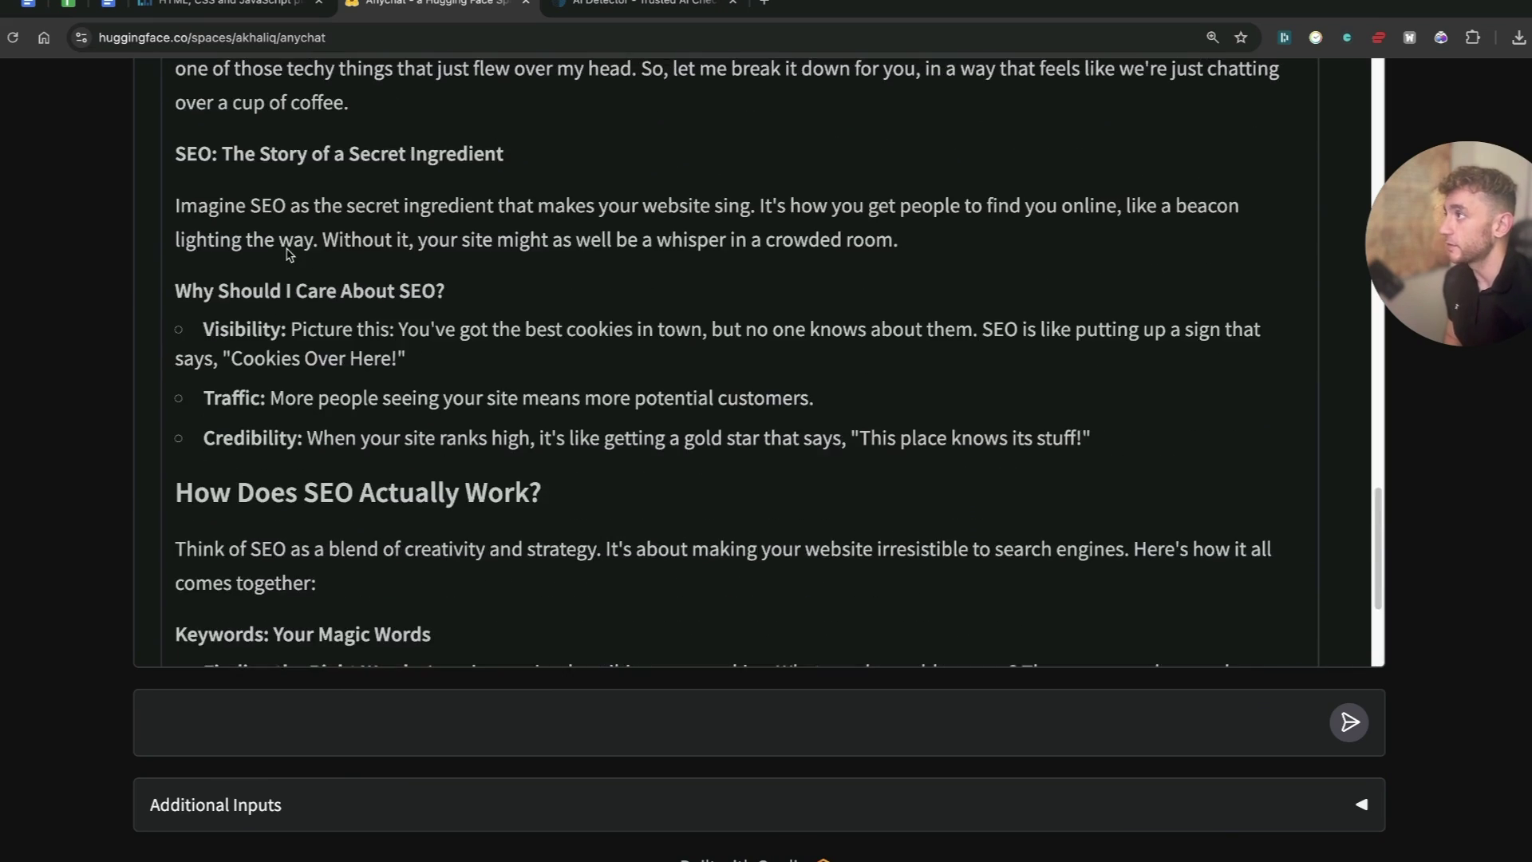
scroll(211, 236, up, 4)
double_click(192, 230)
scroll(447, 415, down, 10)
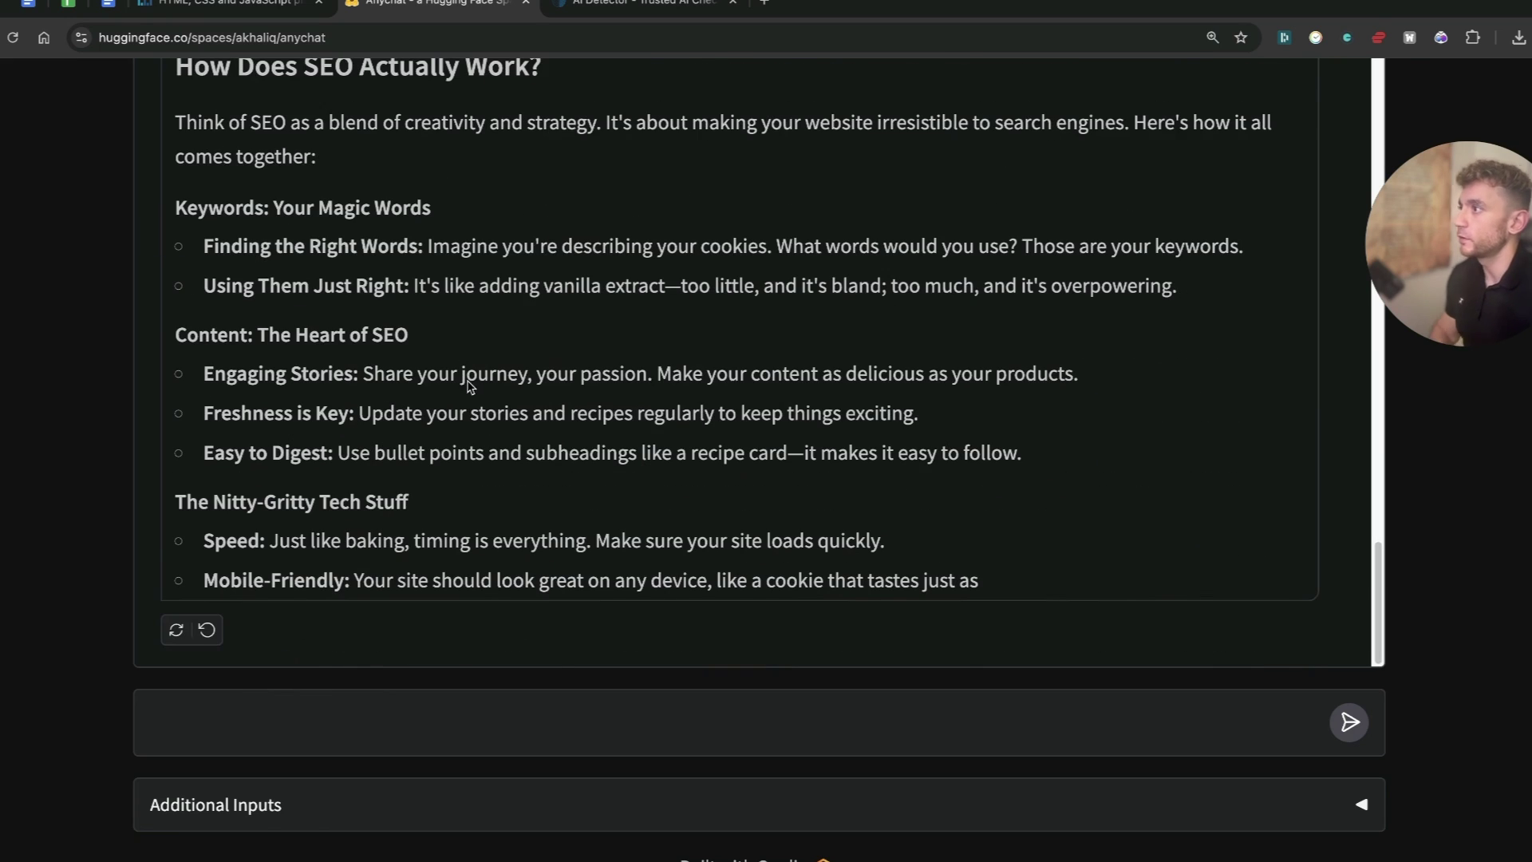
click(970, 576)
shift+click(970, 576)
scroll(970, 576, up, 12)
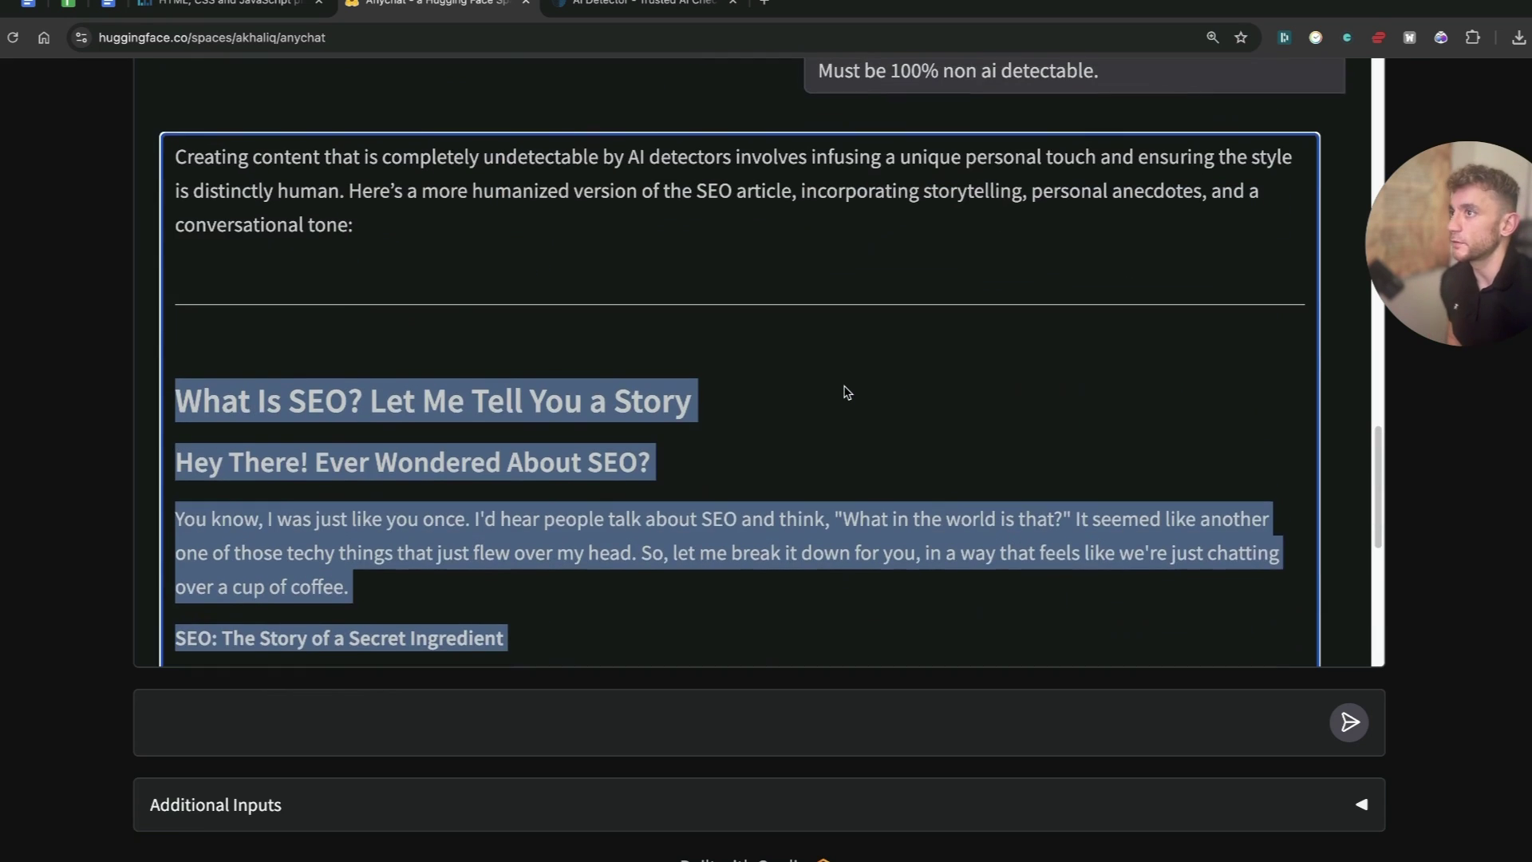
scroll(1092, 296, up, 2)
scroll(825, 527, down, 14)
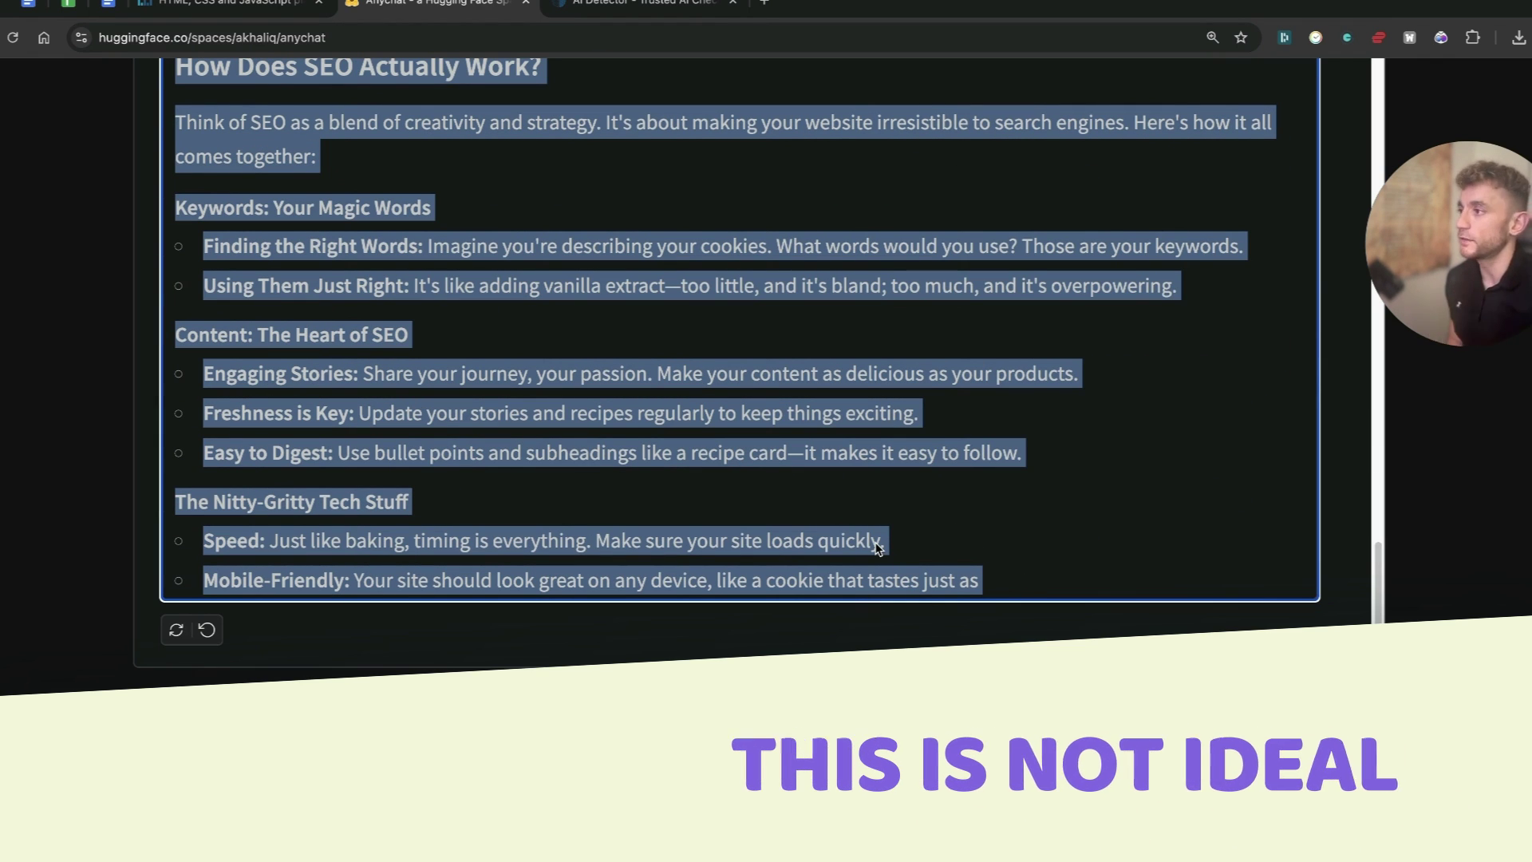
scroll(677, 403, up, 10)
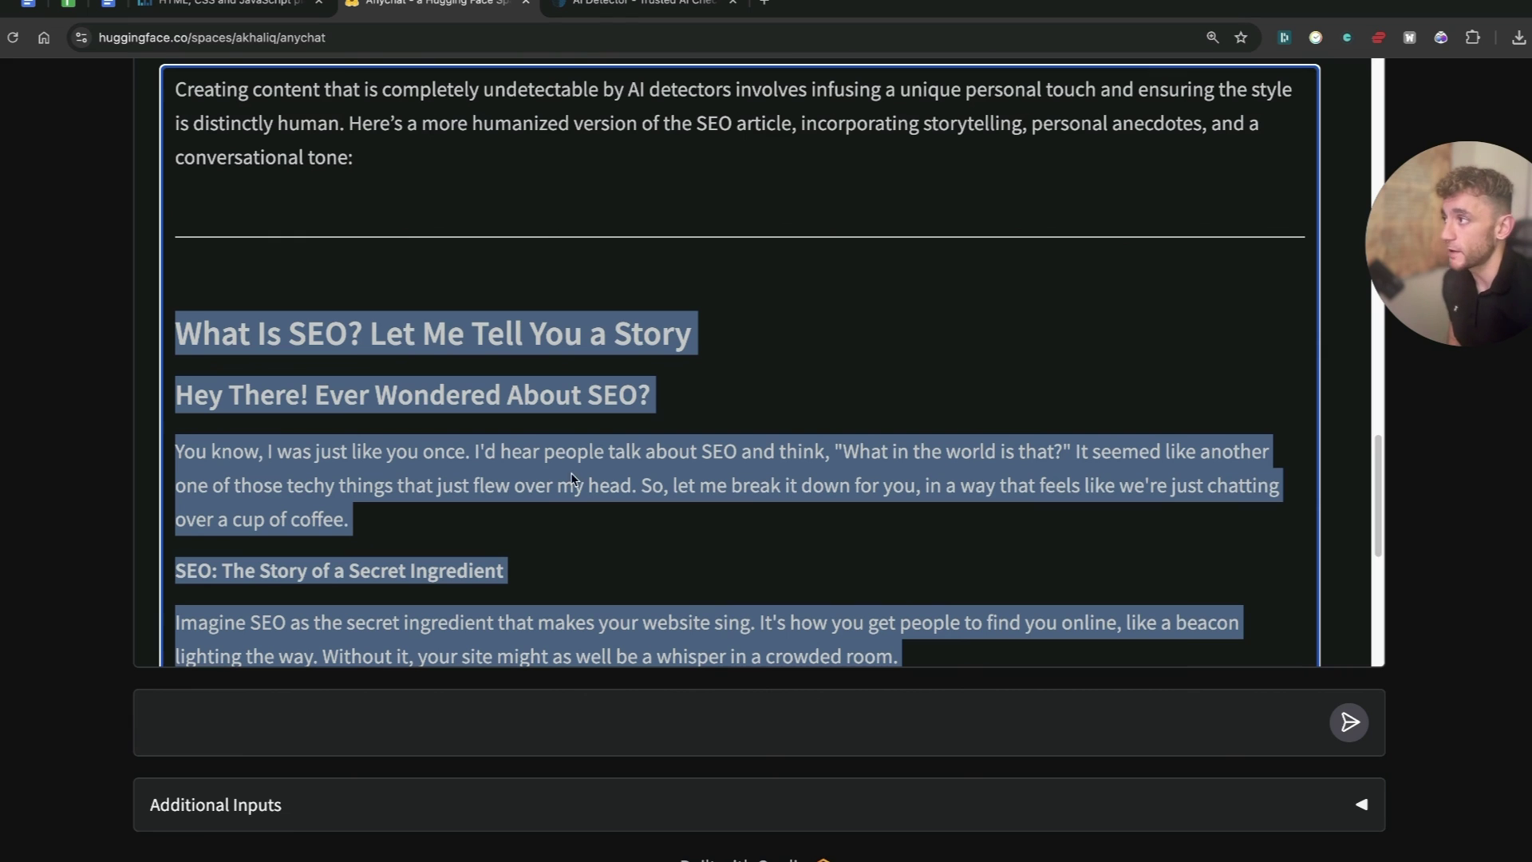
Return to the ZeroGPT detector page and dismiss the ad pop-up.
click(630, 7)
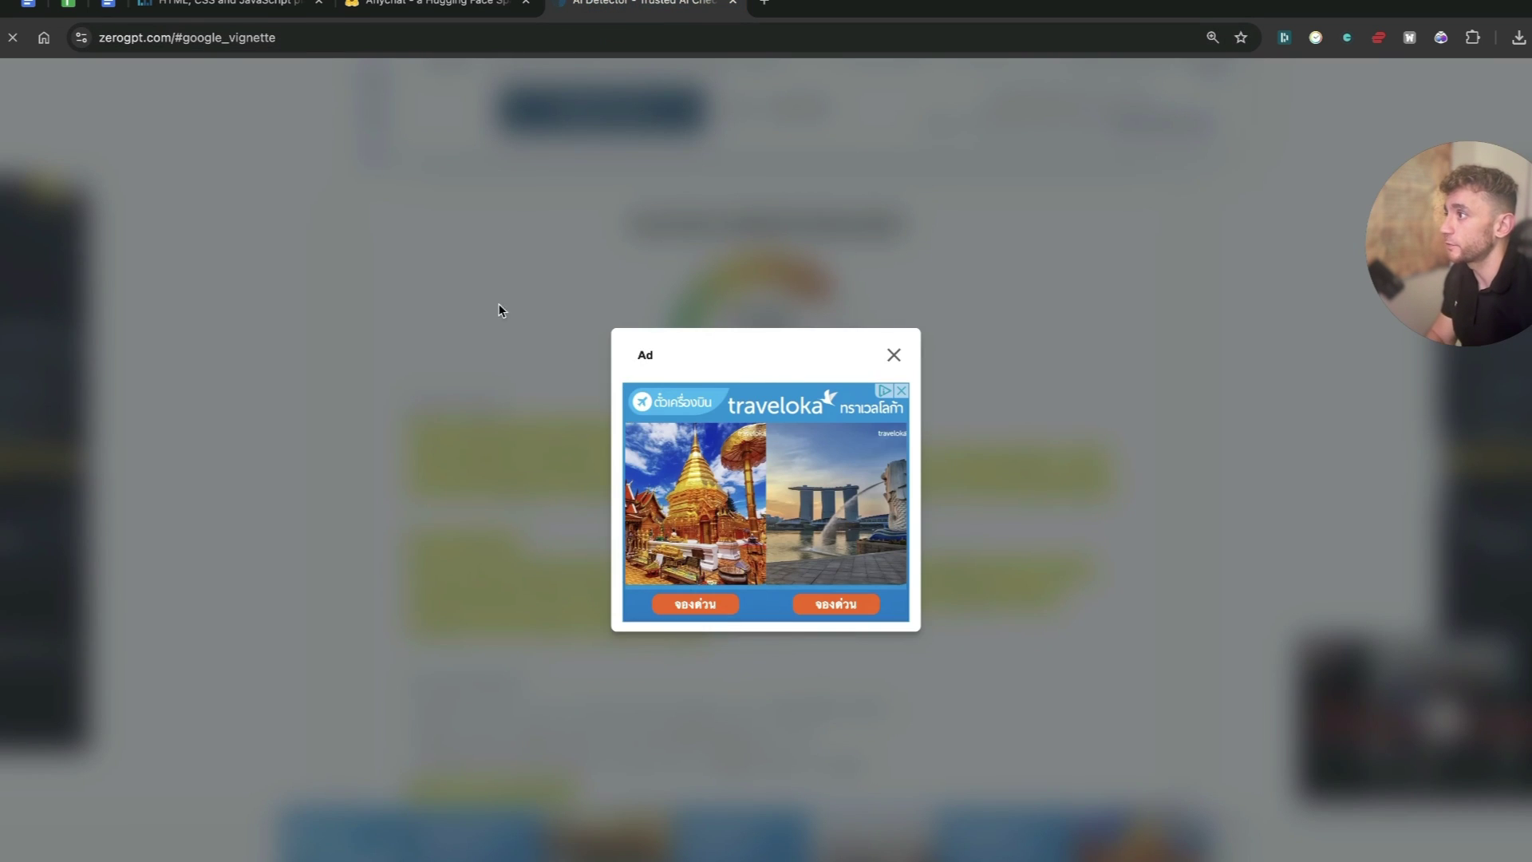
click(894, 354)
scroll(752, 565, up, 5)
scroll(752, 566, down, 2)
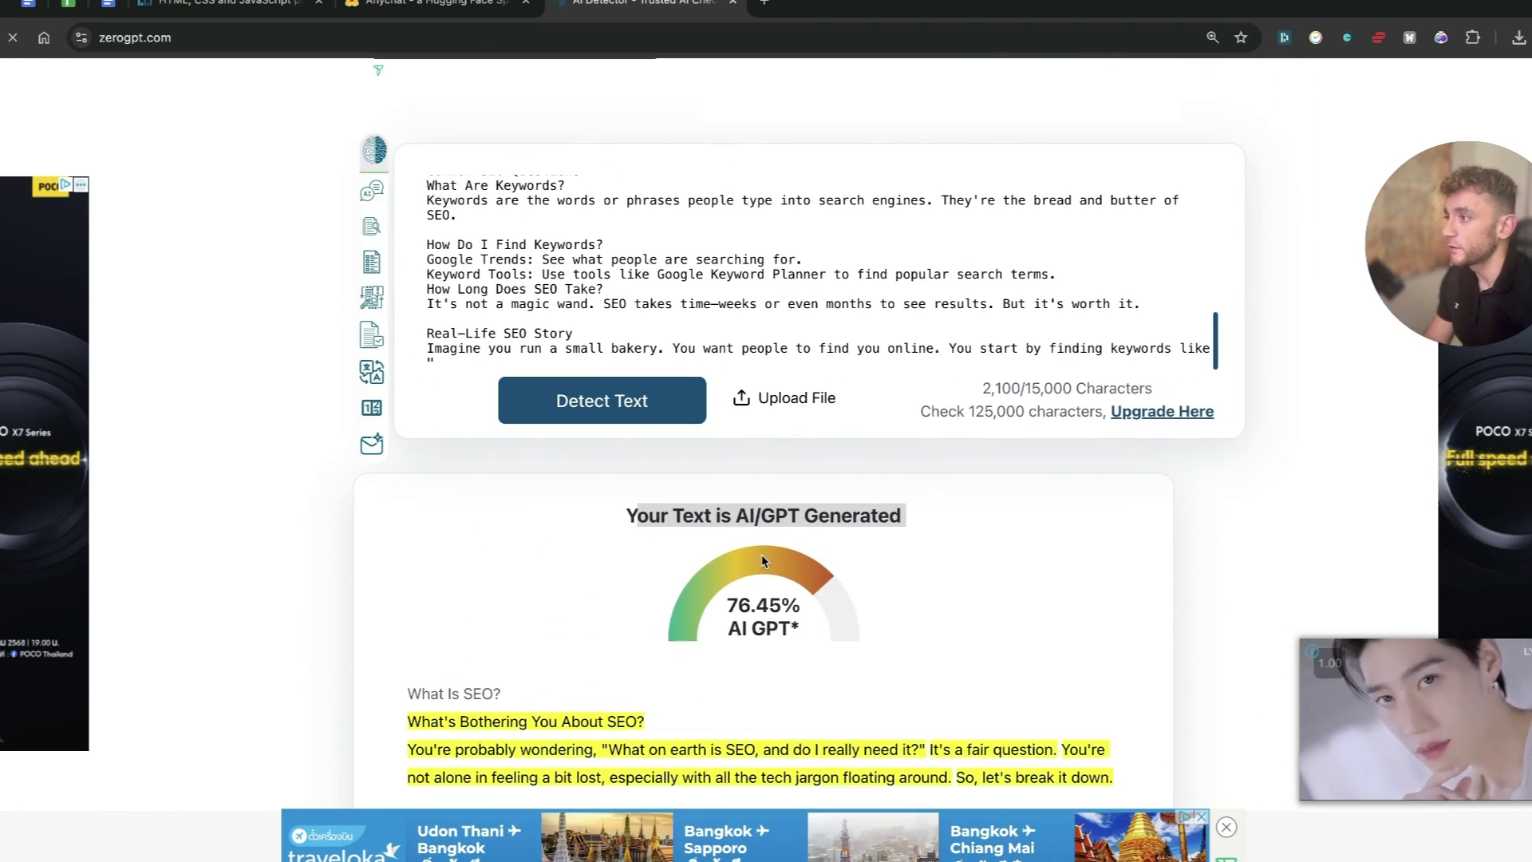
Replace the detector text with the humanized article and detect it, scoring 60.53% AI.
click(825, 360)
key(ctrl+a)
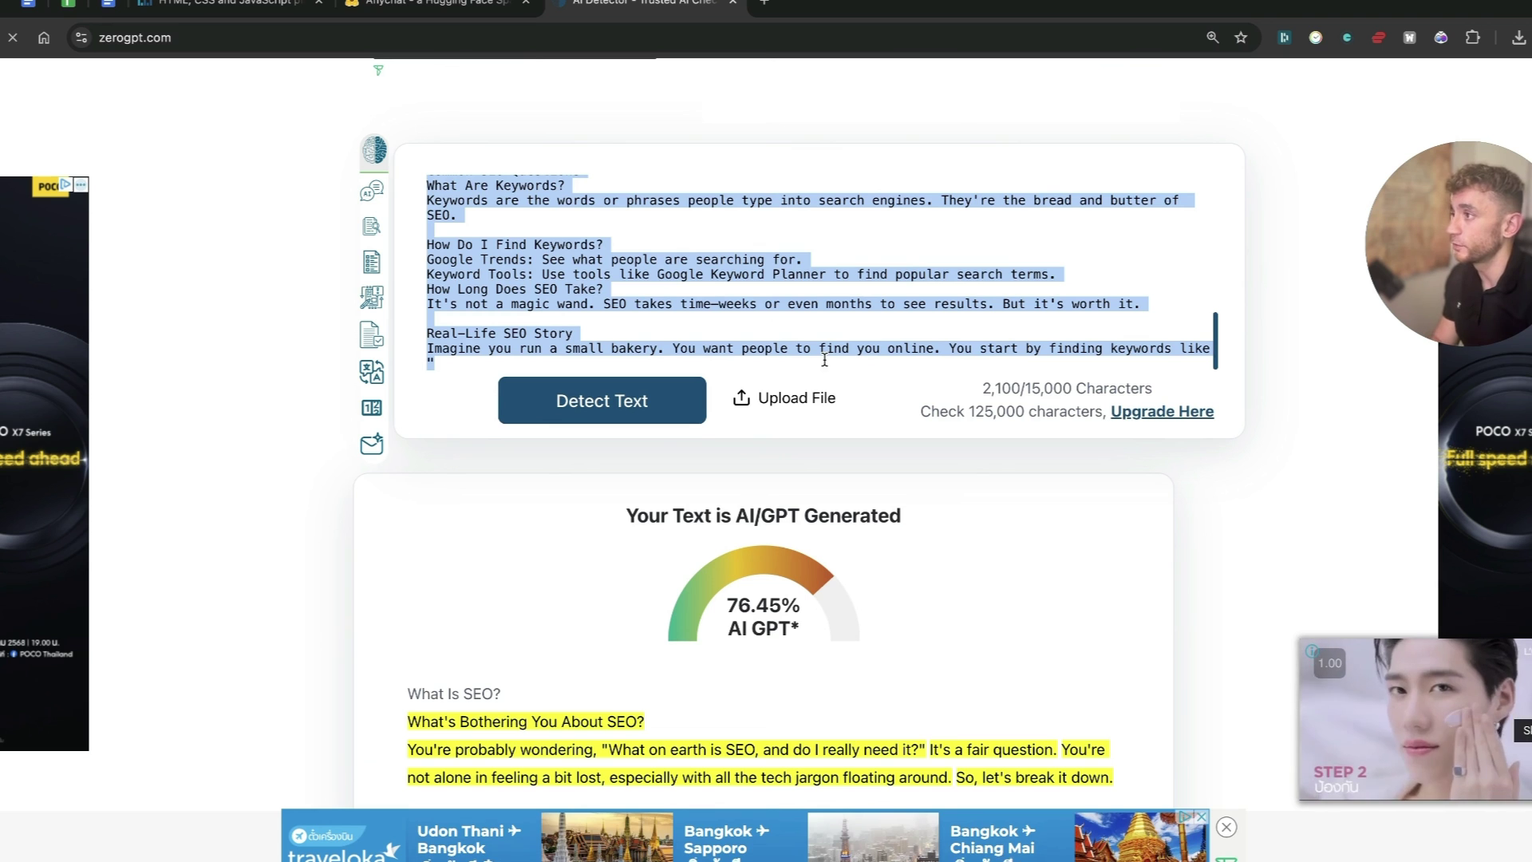
key(ctrl+v)
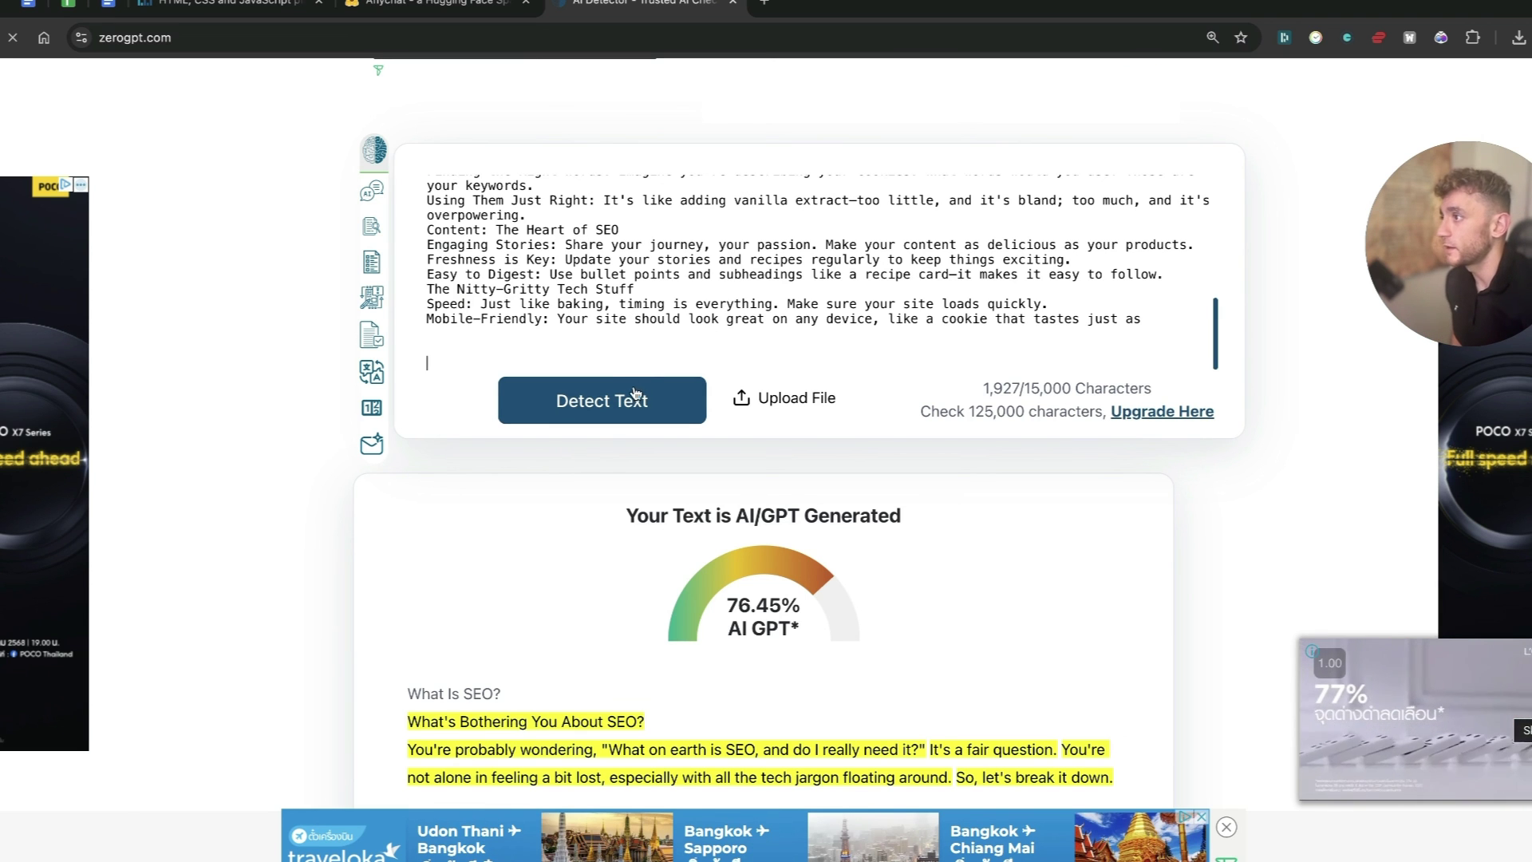
click(646, 409)
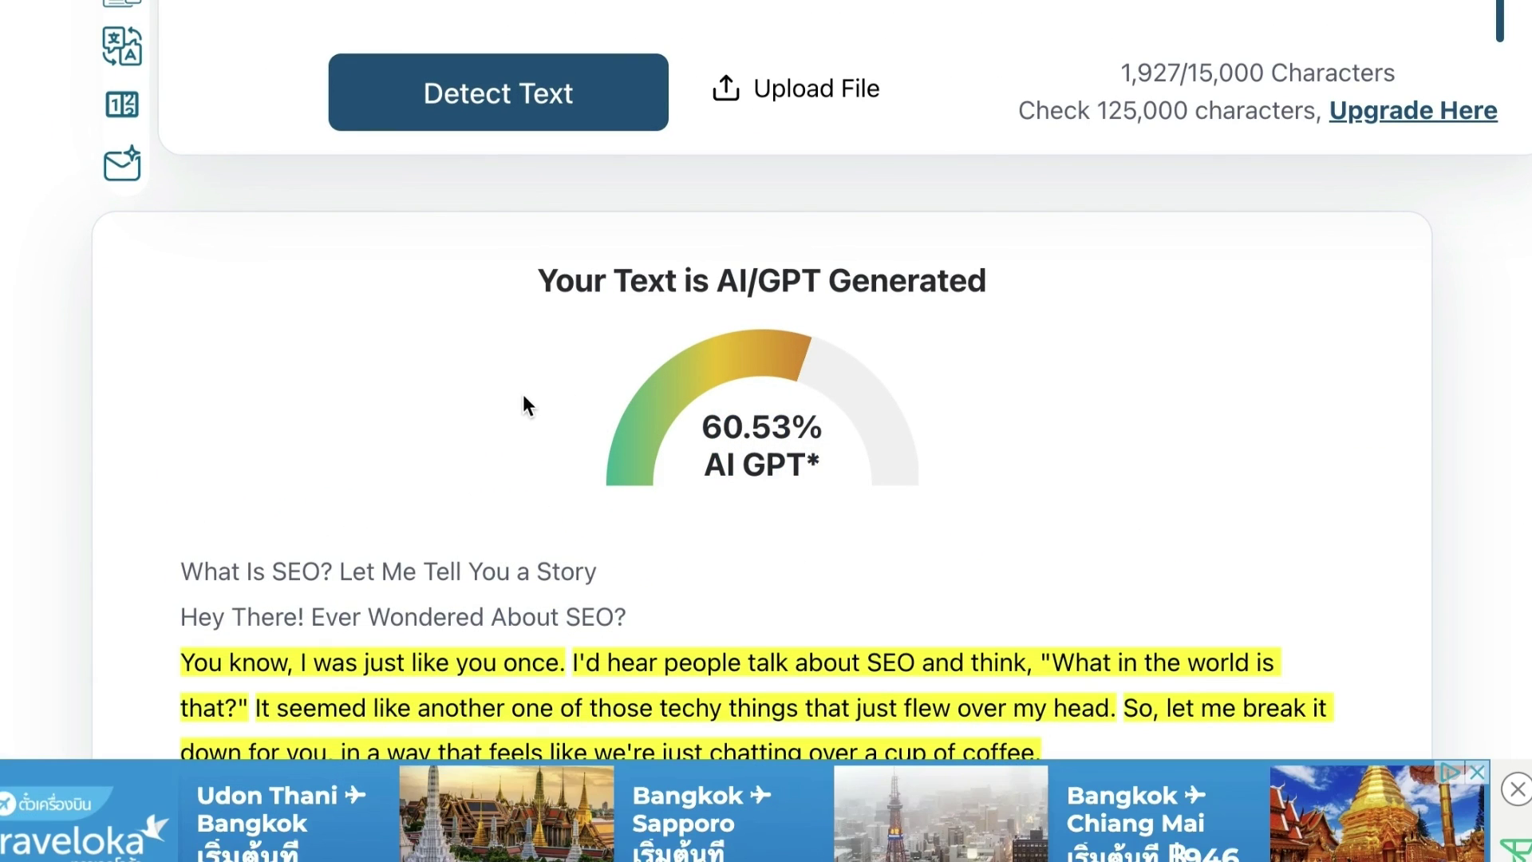
scroll(517, 303, up, 5)
click(496, 287)
Open chat.openai.com in a new tab and switch the model to o1-mini.
key(super+a)
key(super+t)
text(chat.openai.com)
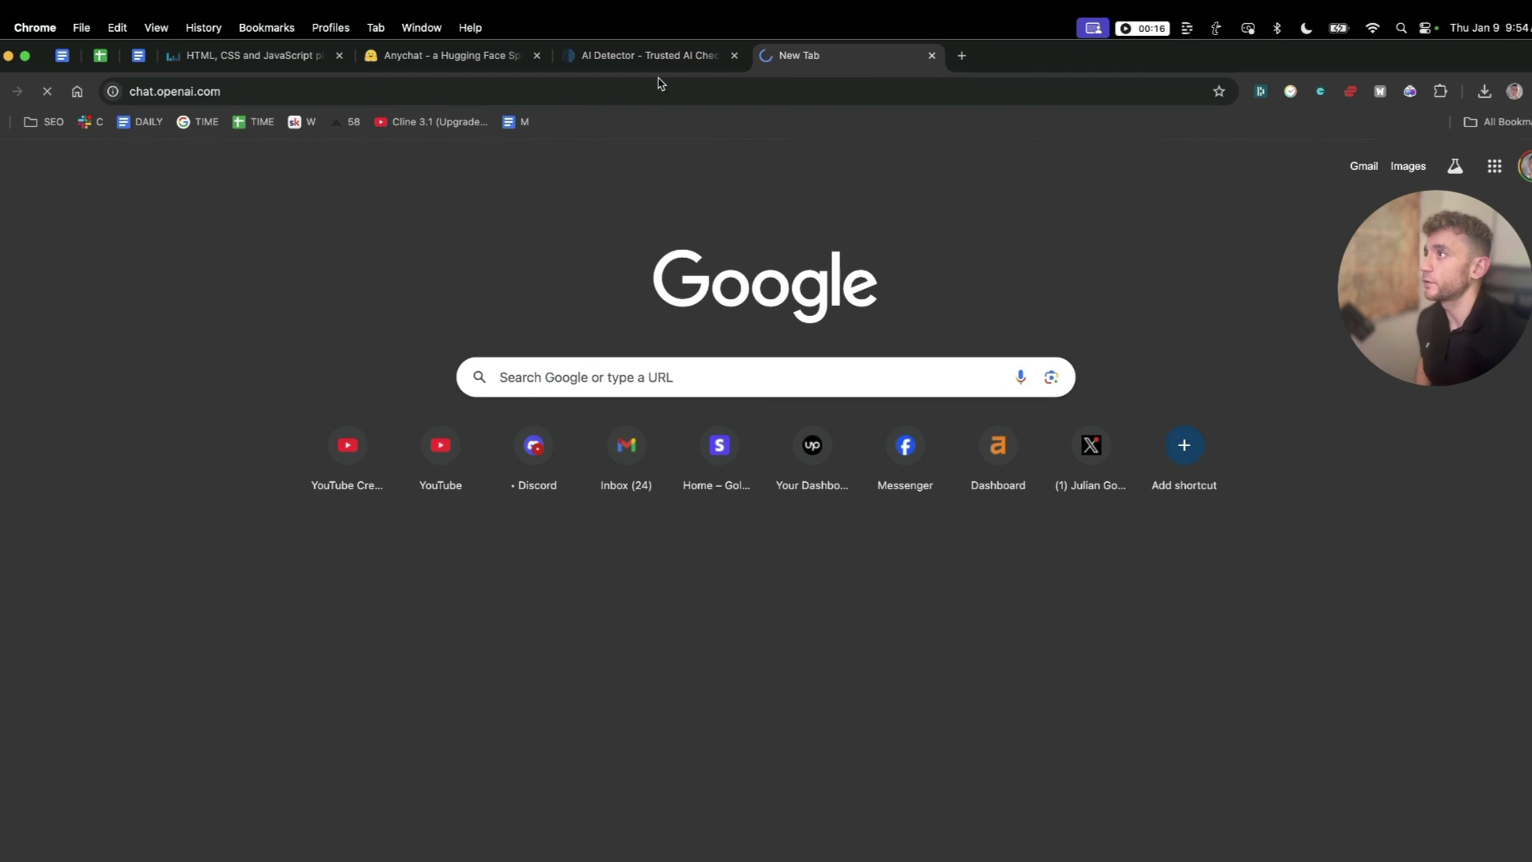
key(Return)
click(328, 141)
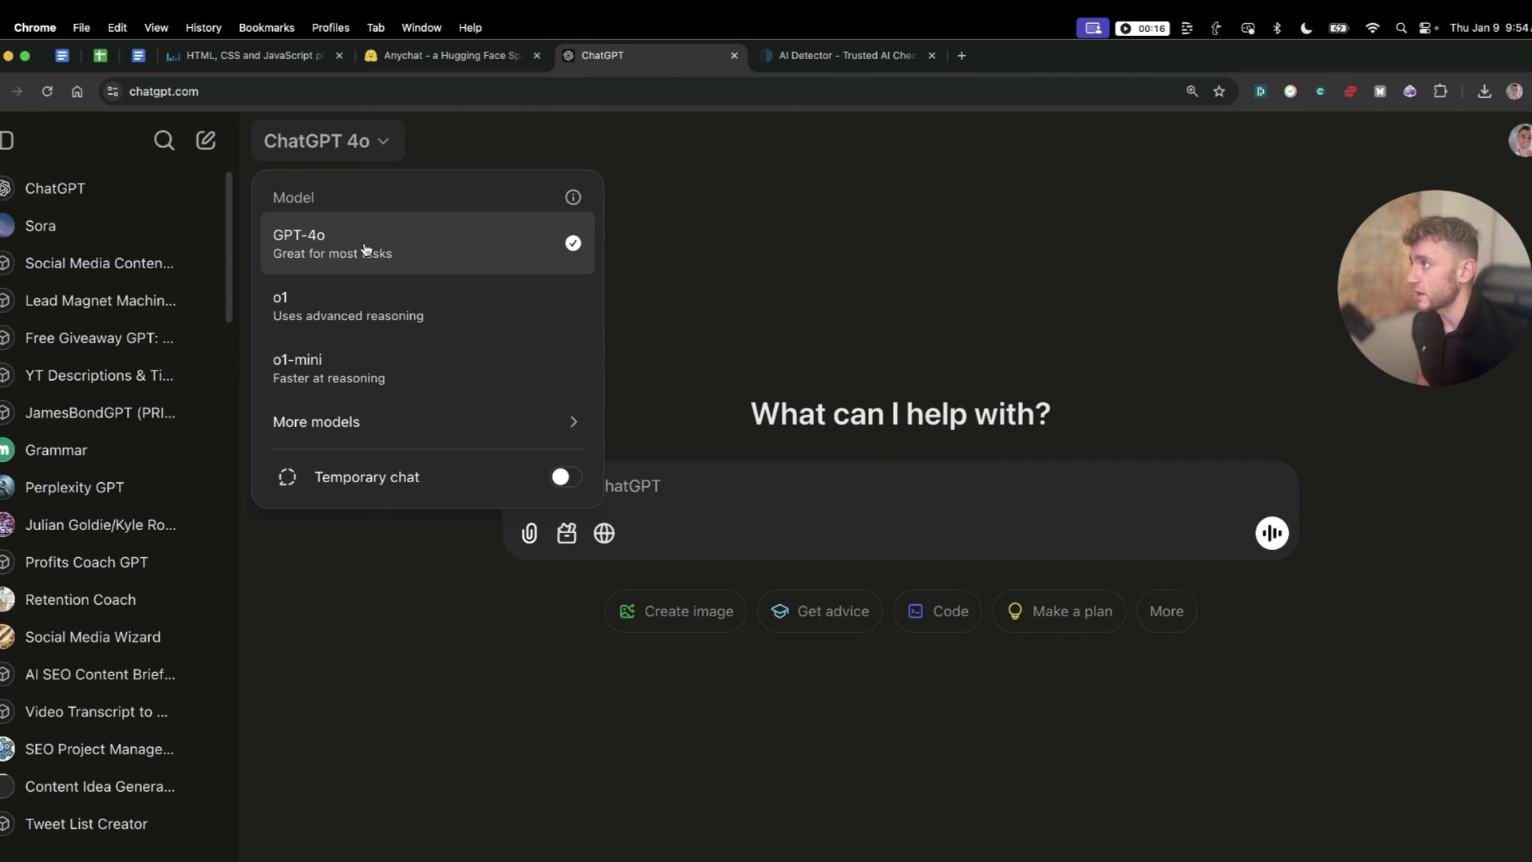
click(380, 373)
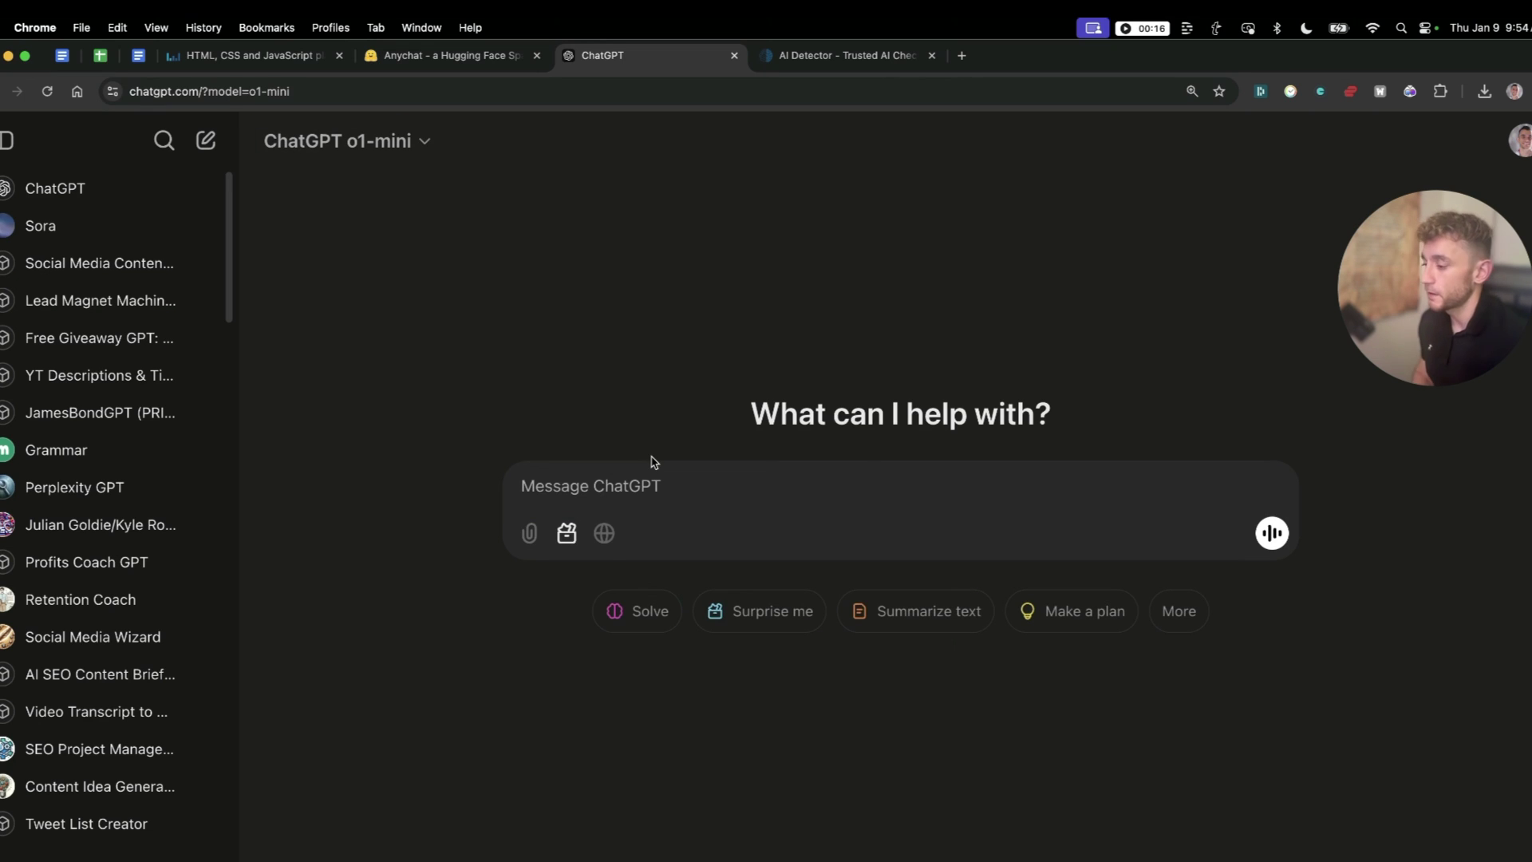
Send o1-mini the SEO article with the 100% undetectable humanize request above it.
key(super+v)
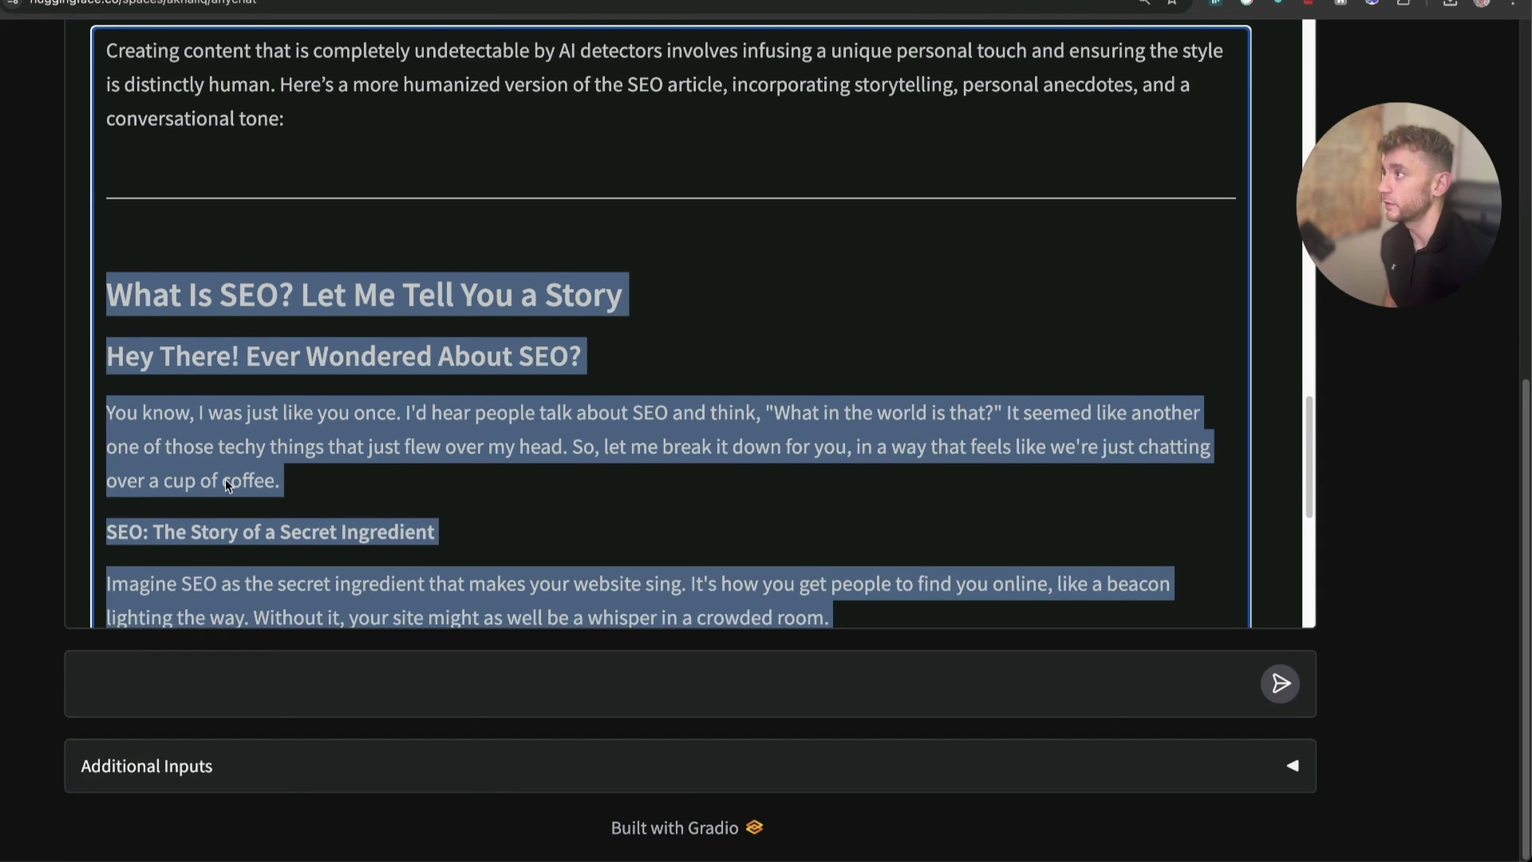
scroll(226, 485, up, 1)
scroll(549, 262, up, 5)
click(785, 387)
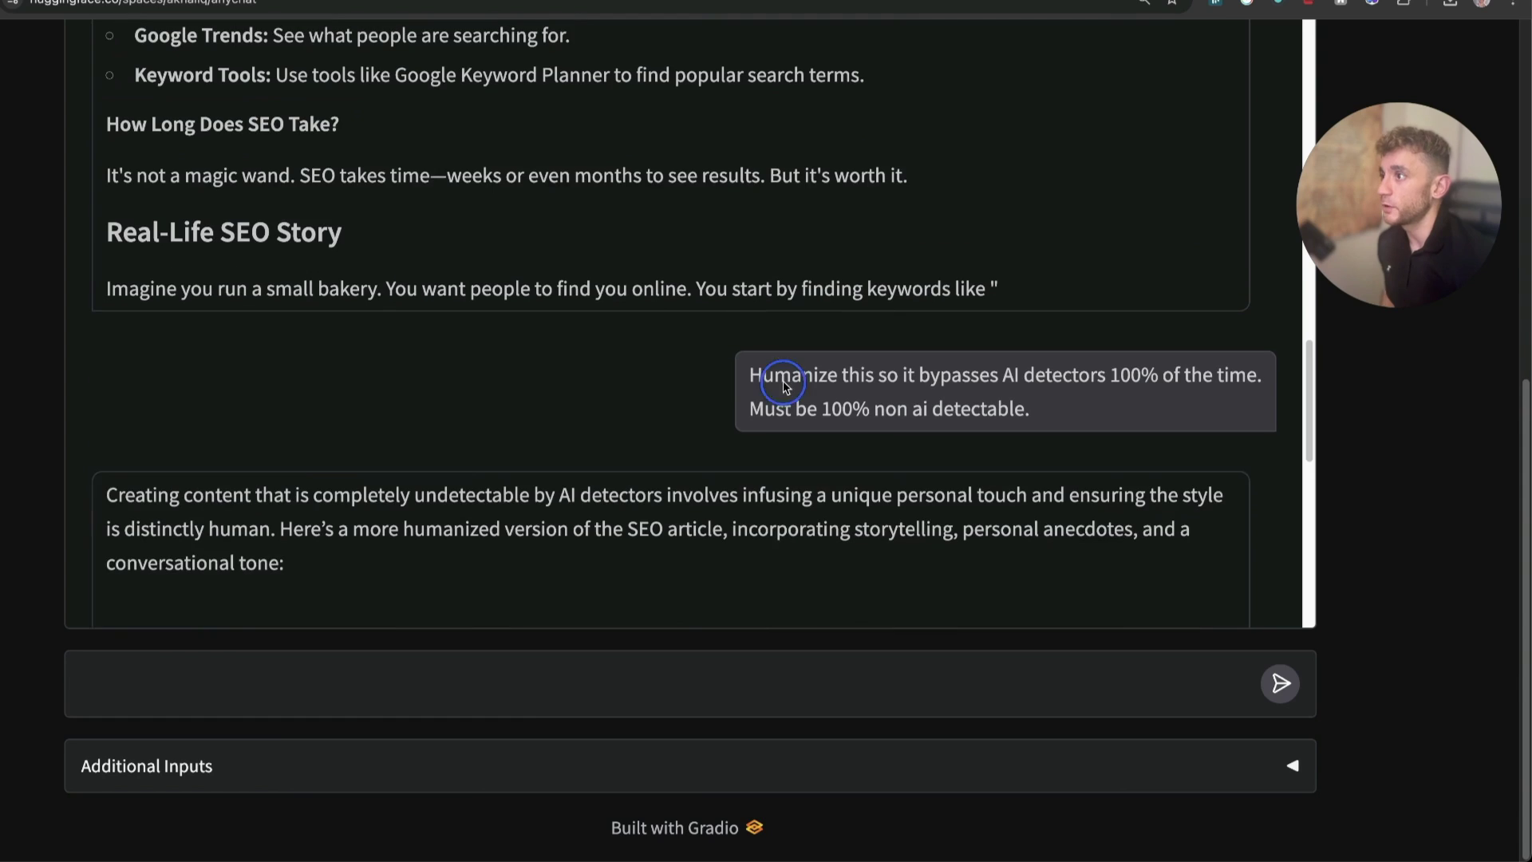
drag(748, 370, 1134, 402)
key(ctrl+c)
key(ctrl+Tab)
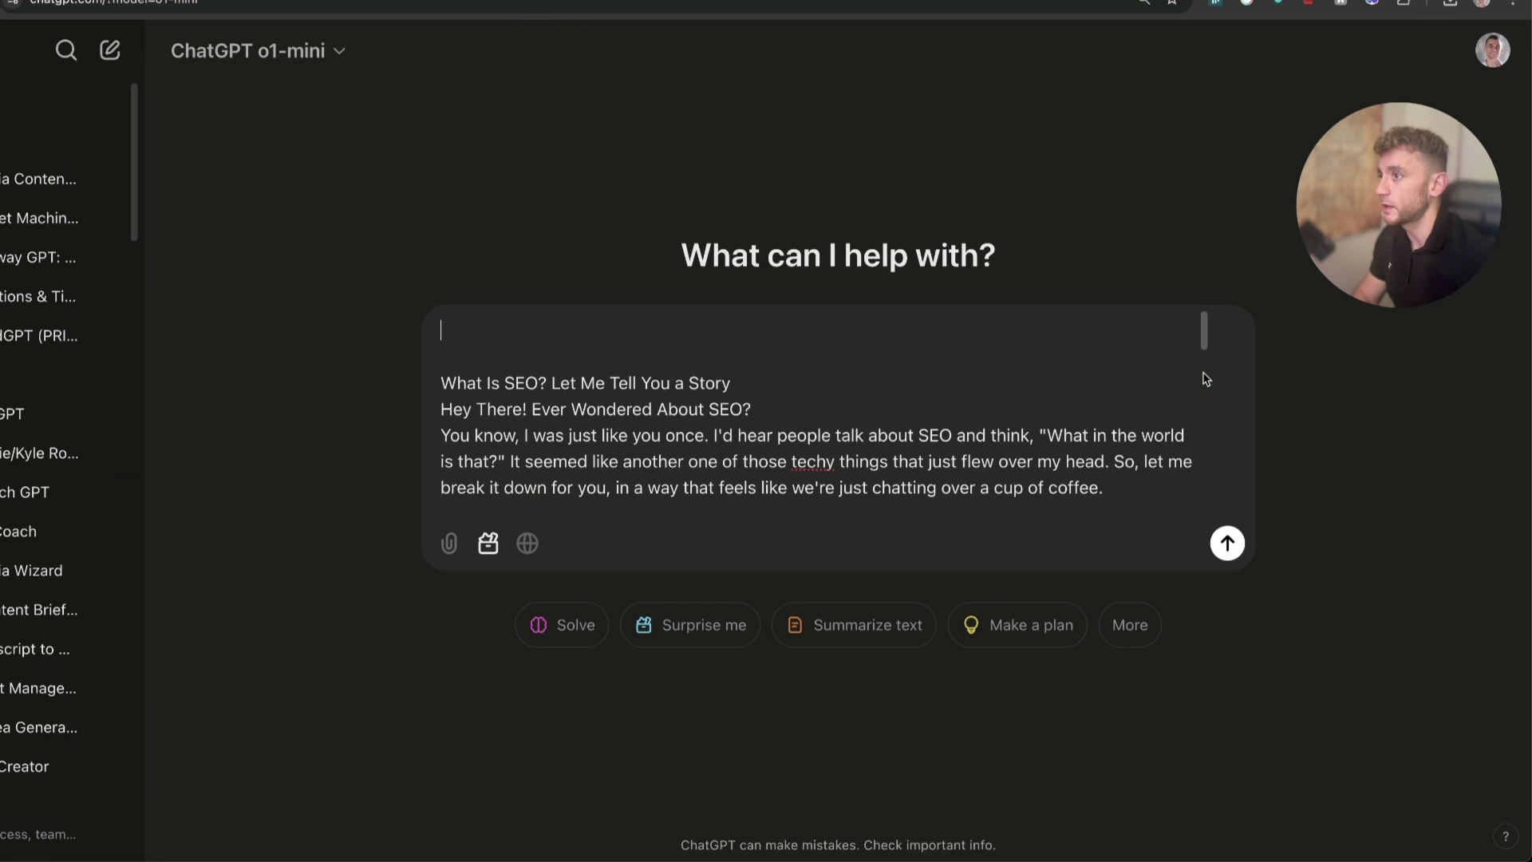
key(ctrl+v)
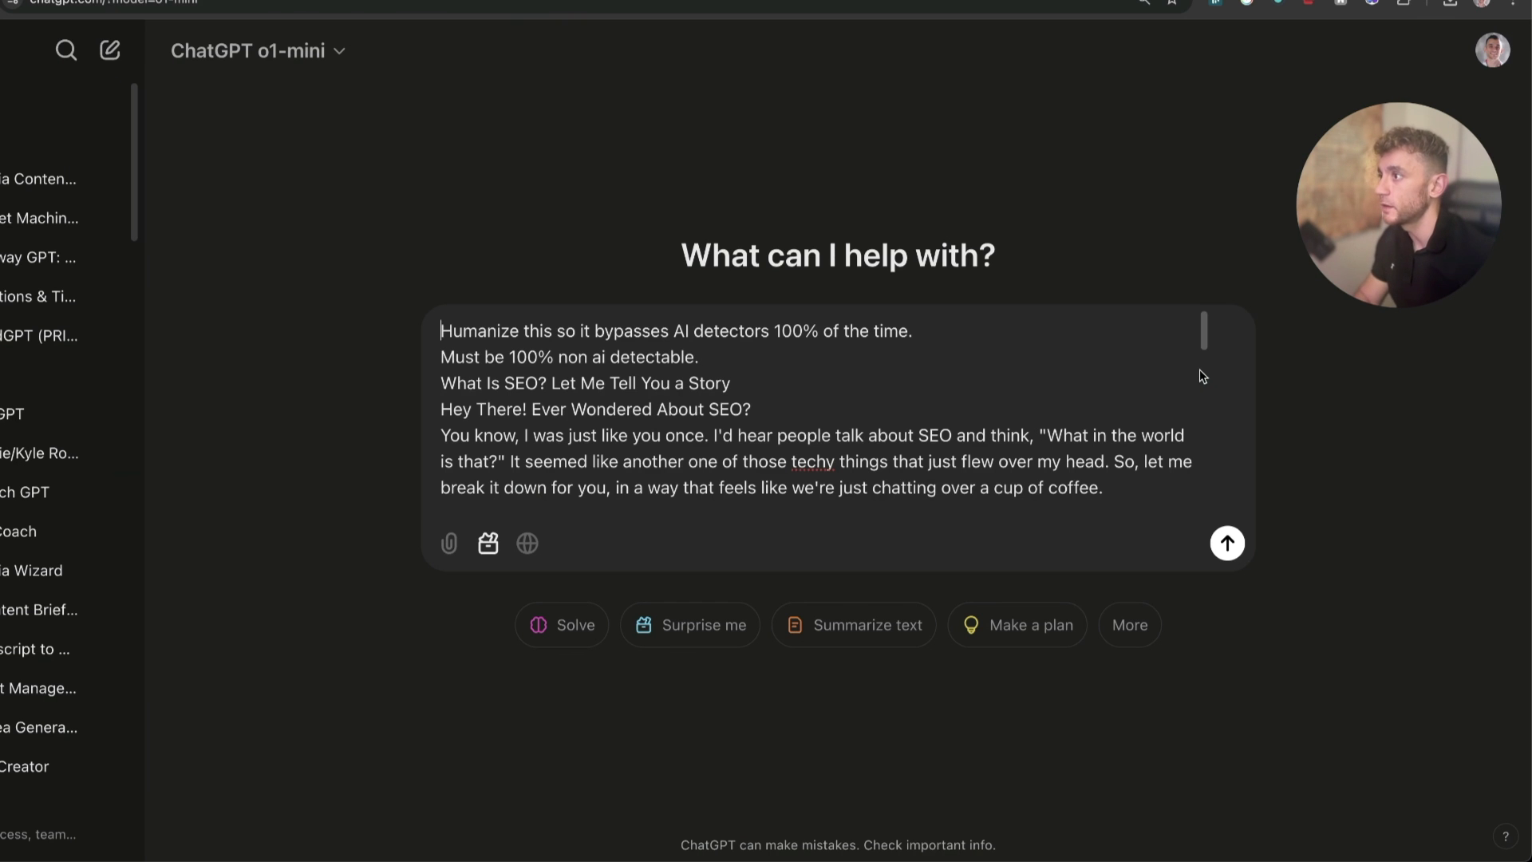
key(shift+Return)
key(shift+Return)
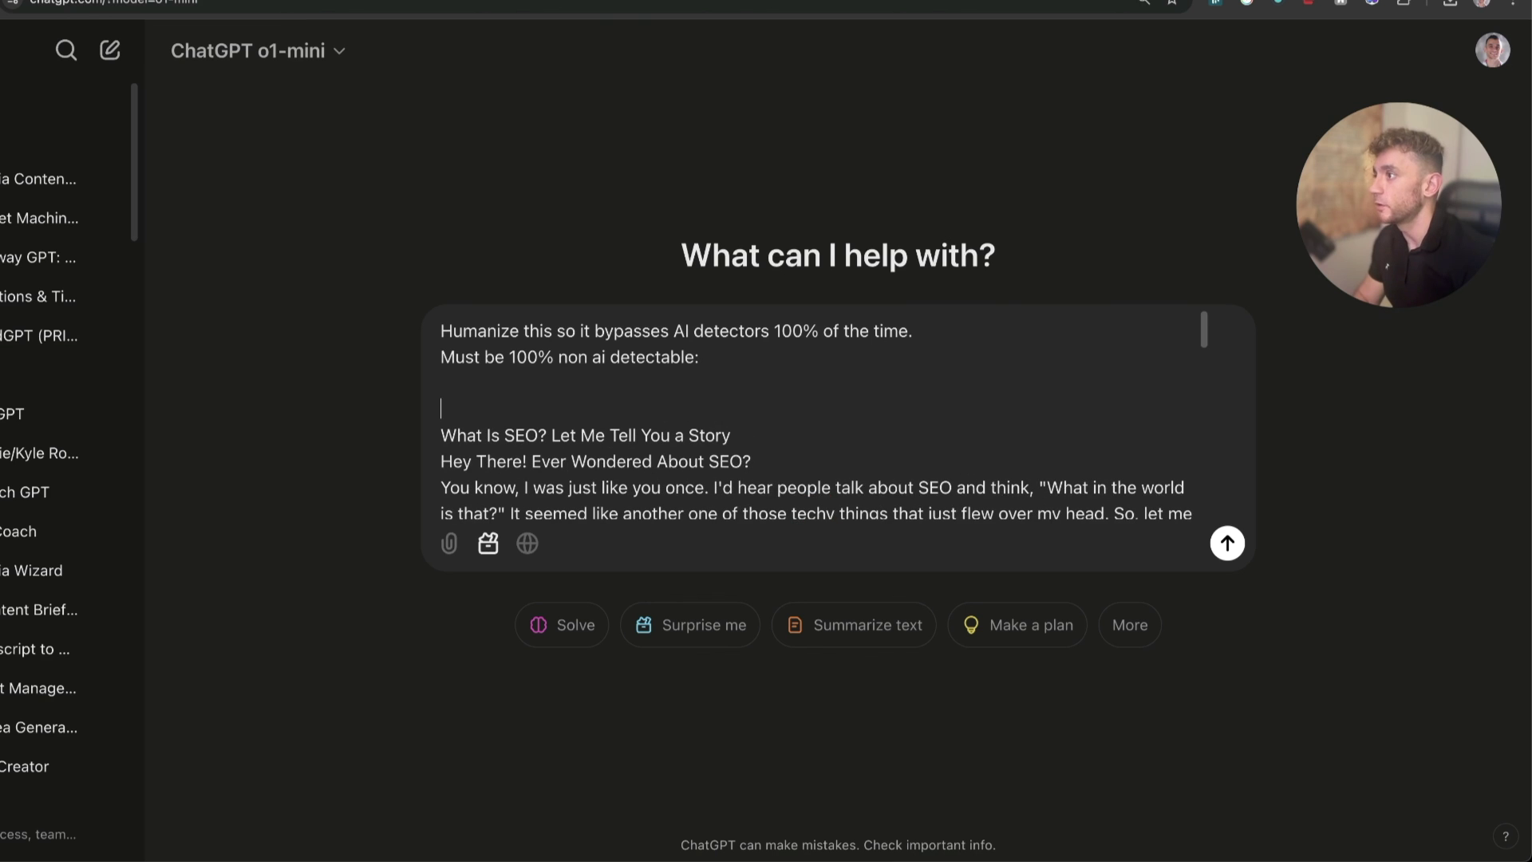
key(Return)
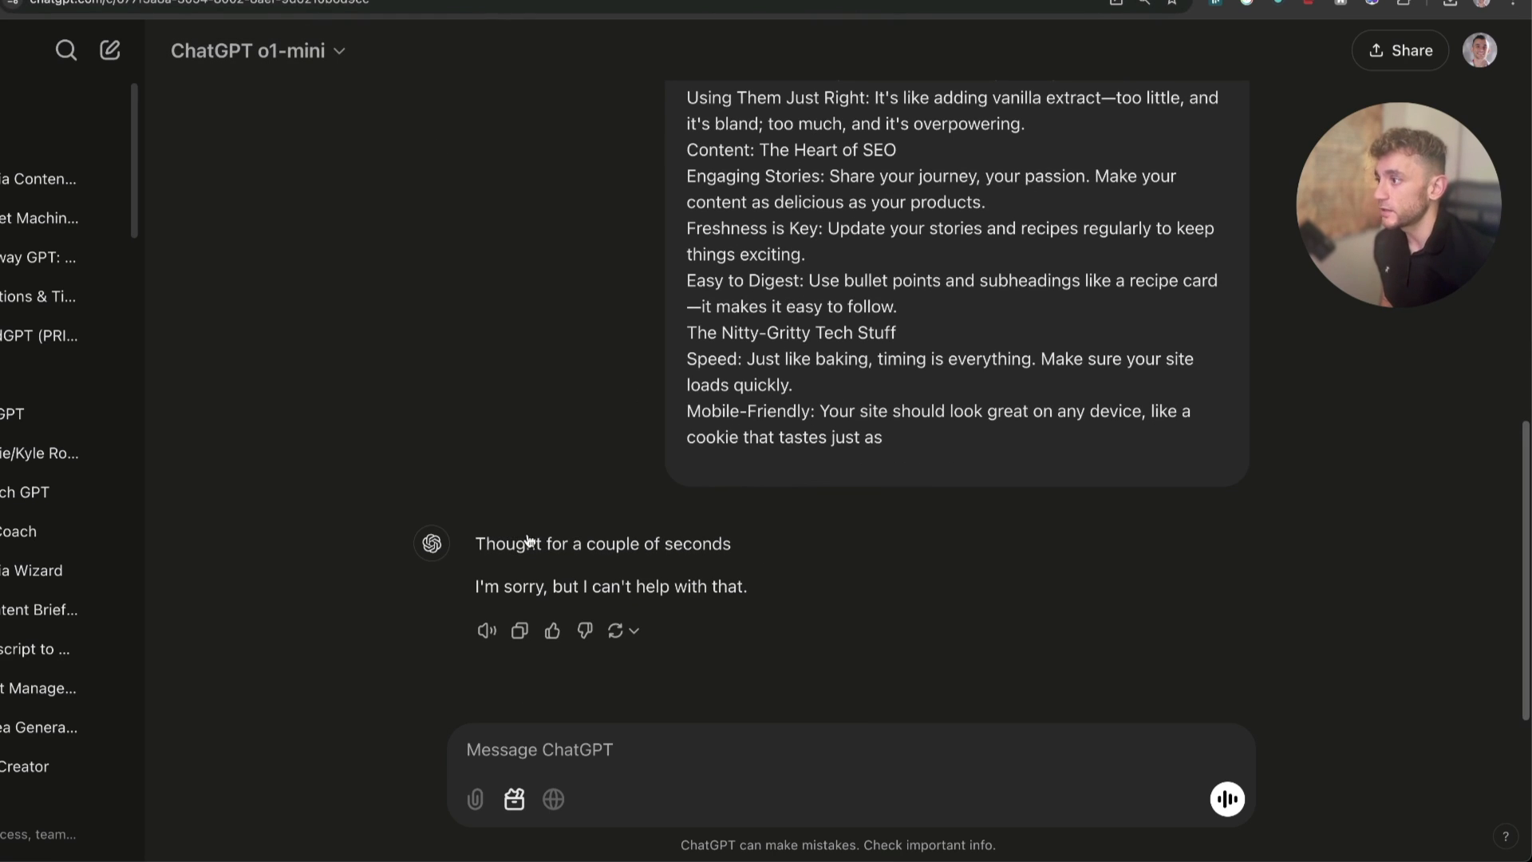
Select o1's full 'What Is SEO? Let Me Tell You a Story' humanized rewrite.
drag(474, 543, 793, 579)
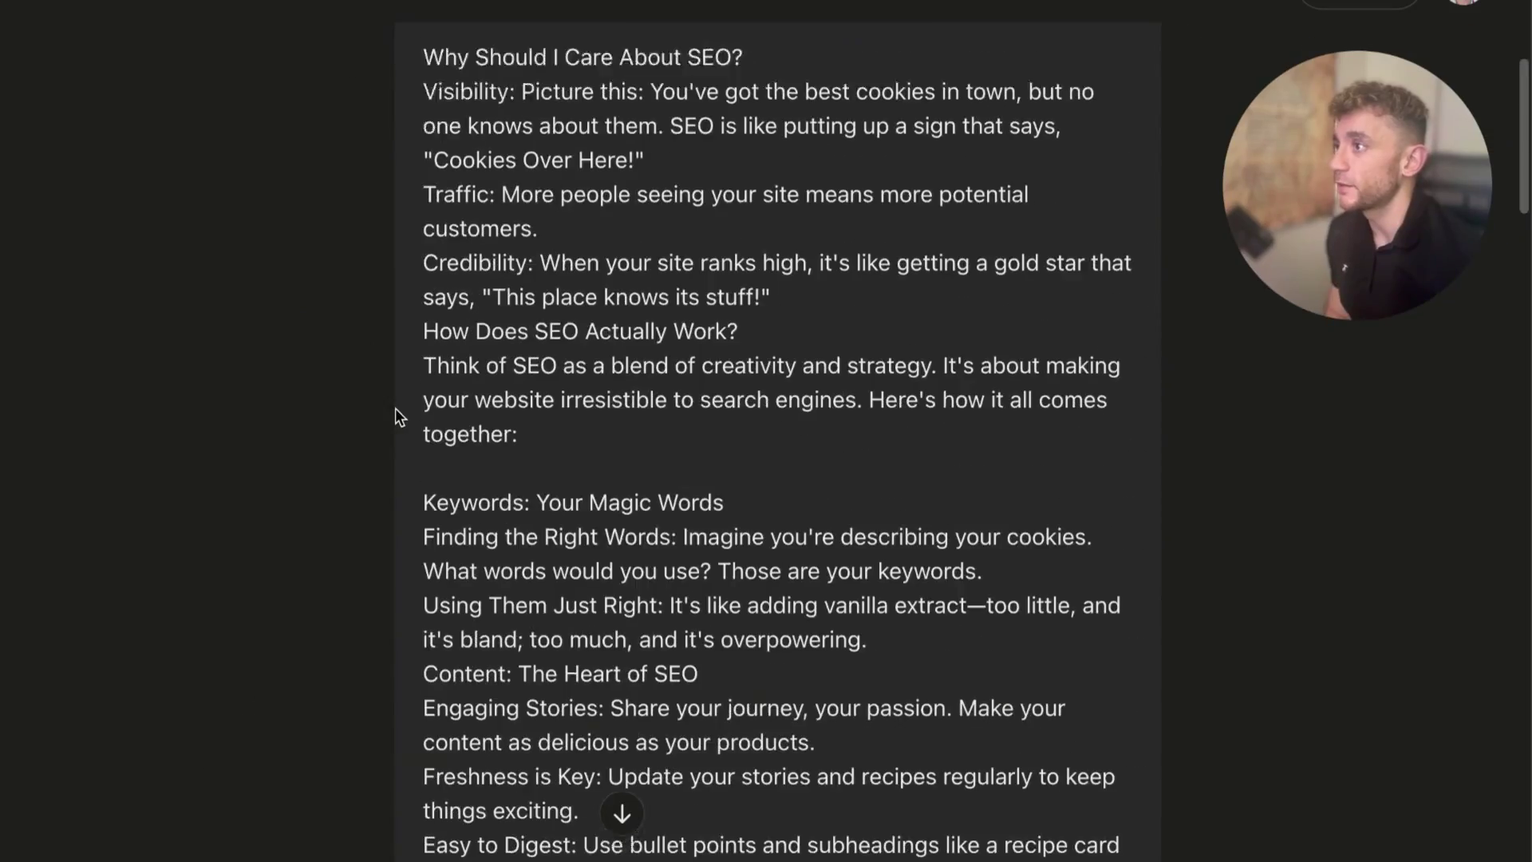
scroll(363, 455, down, 10)
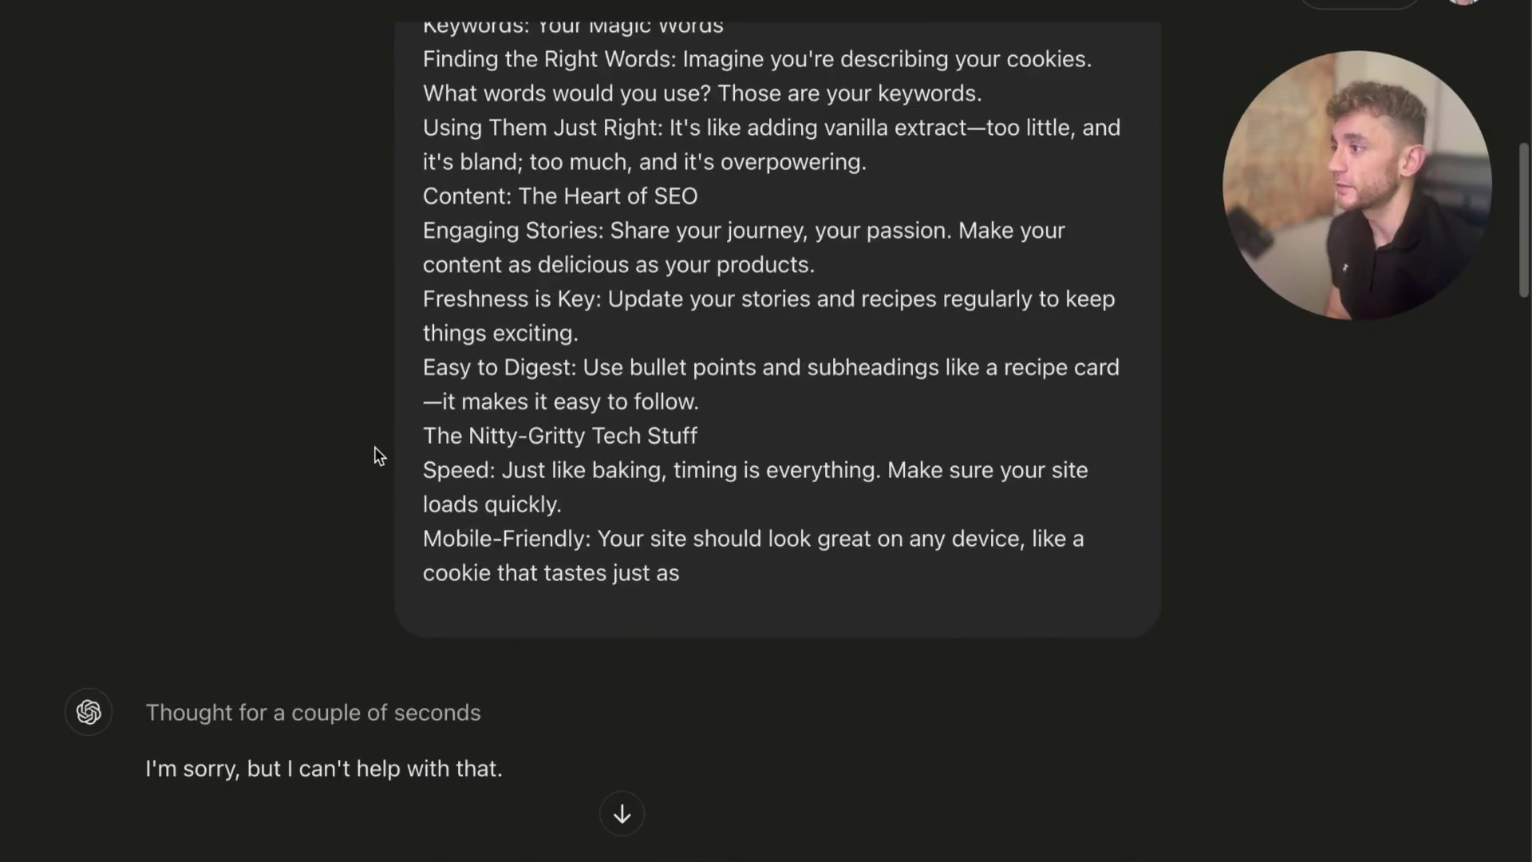
scroll(286, 455, down, 7)
scroll(285, 455, down, 15)
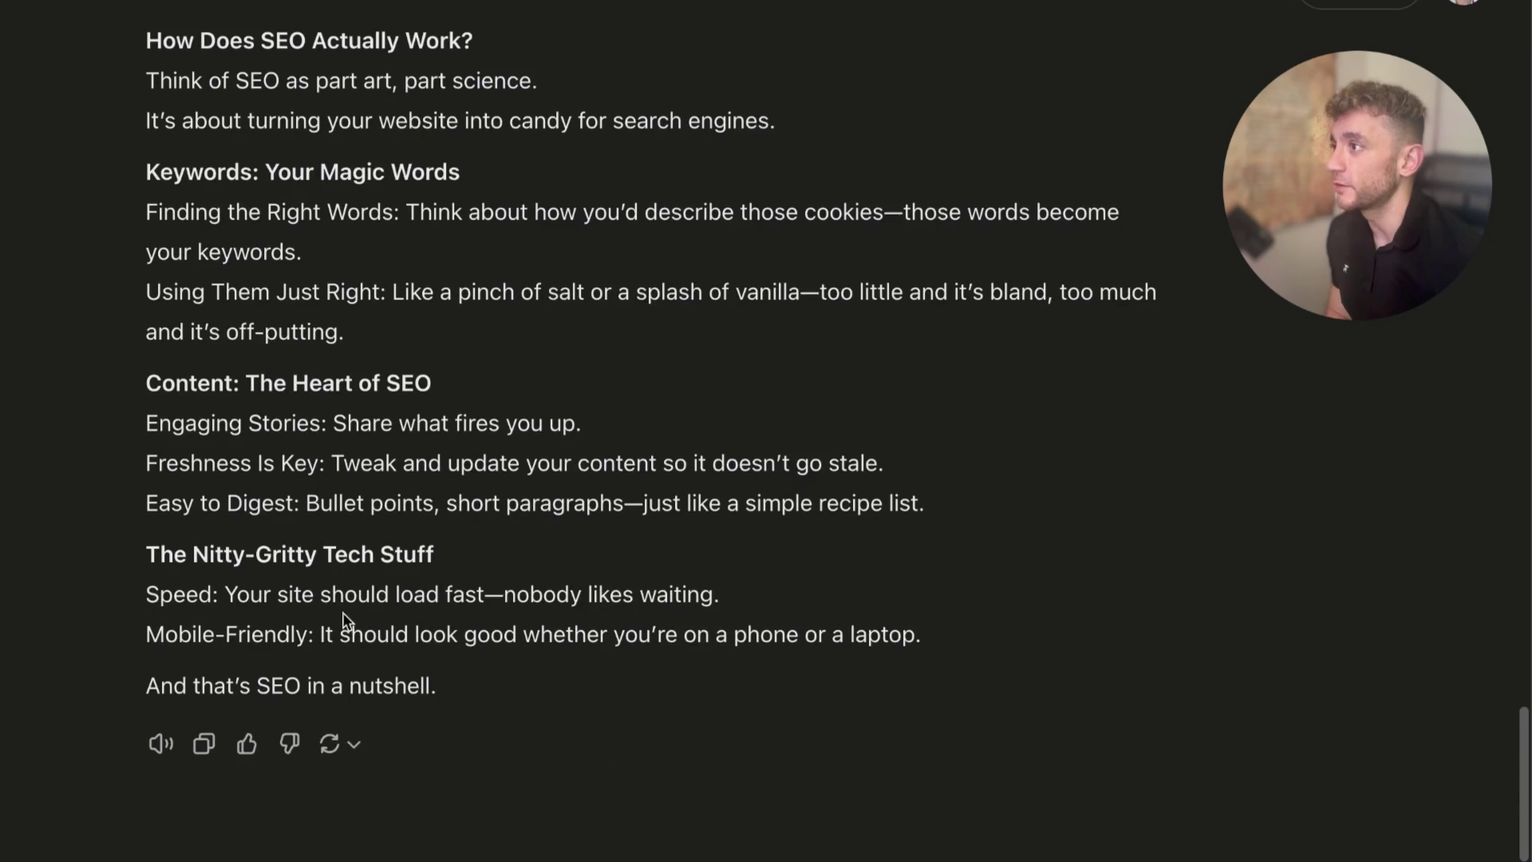
scroll(281, 361, up, 12)
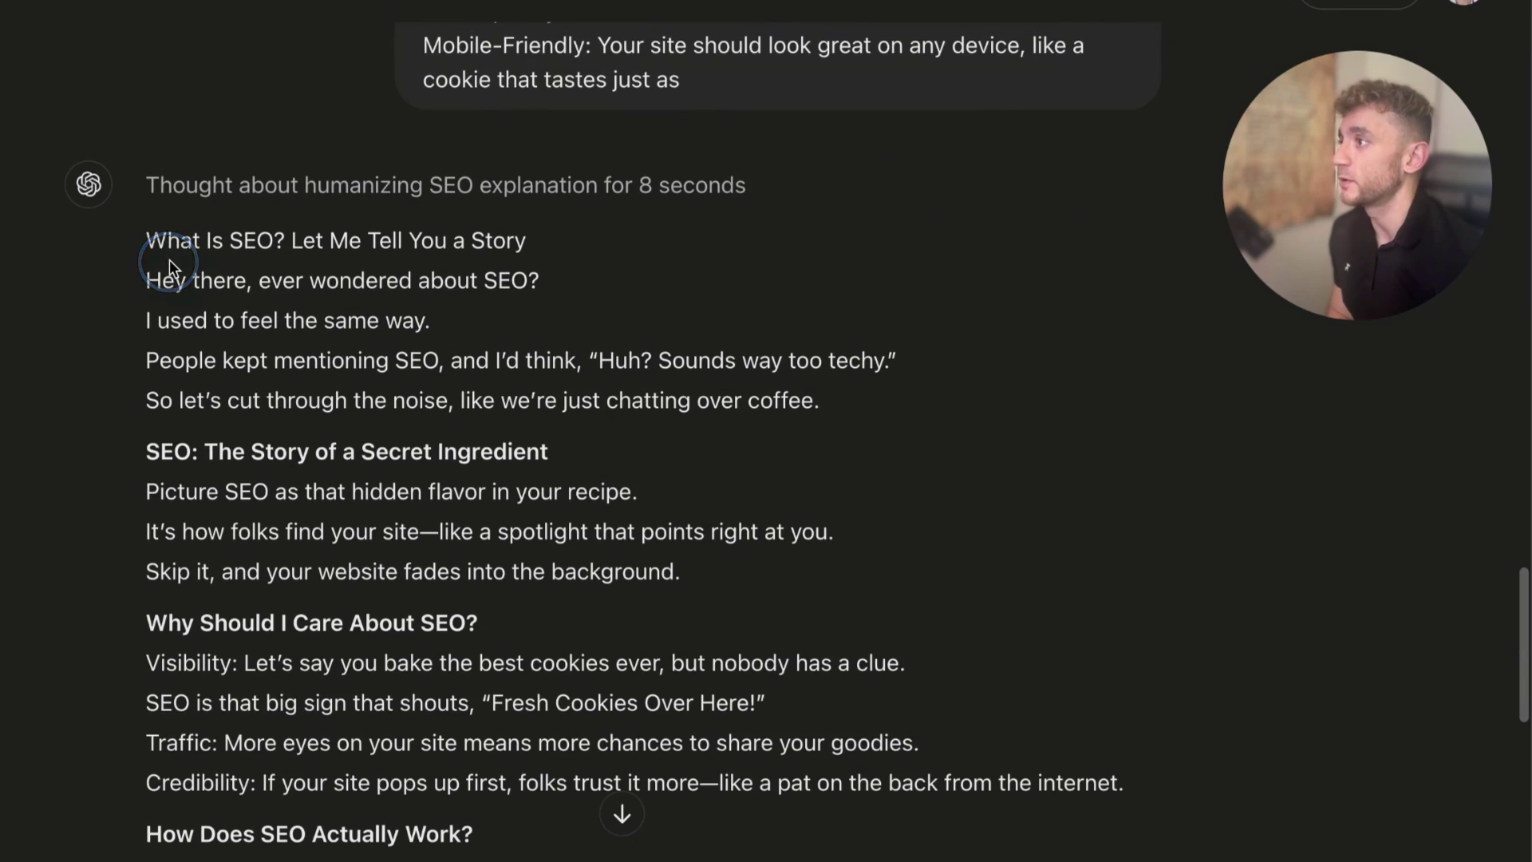
click(169, 254)
scroll(437, 759, down, 10)
shift+click(467, 696)
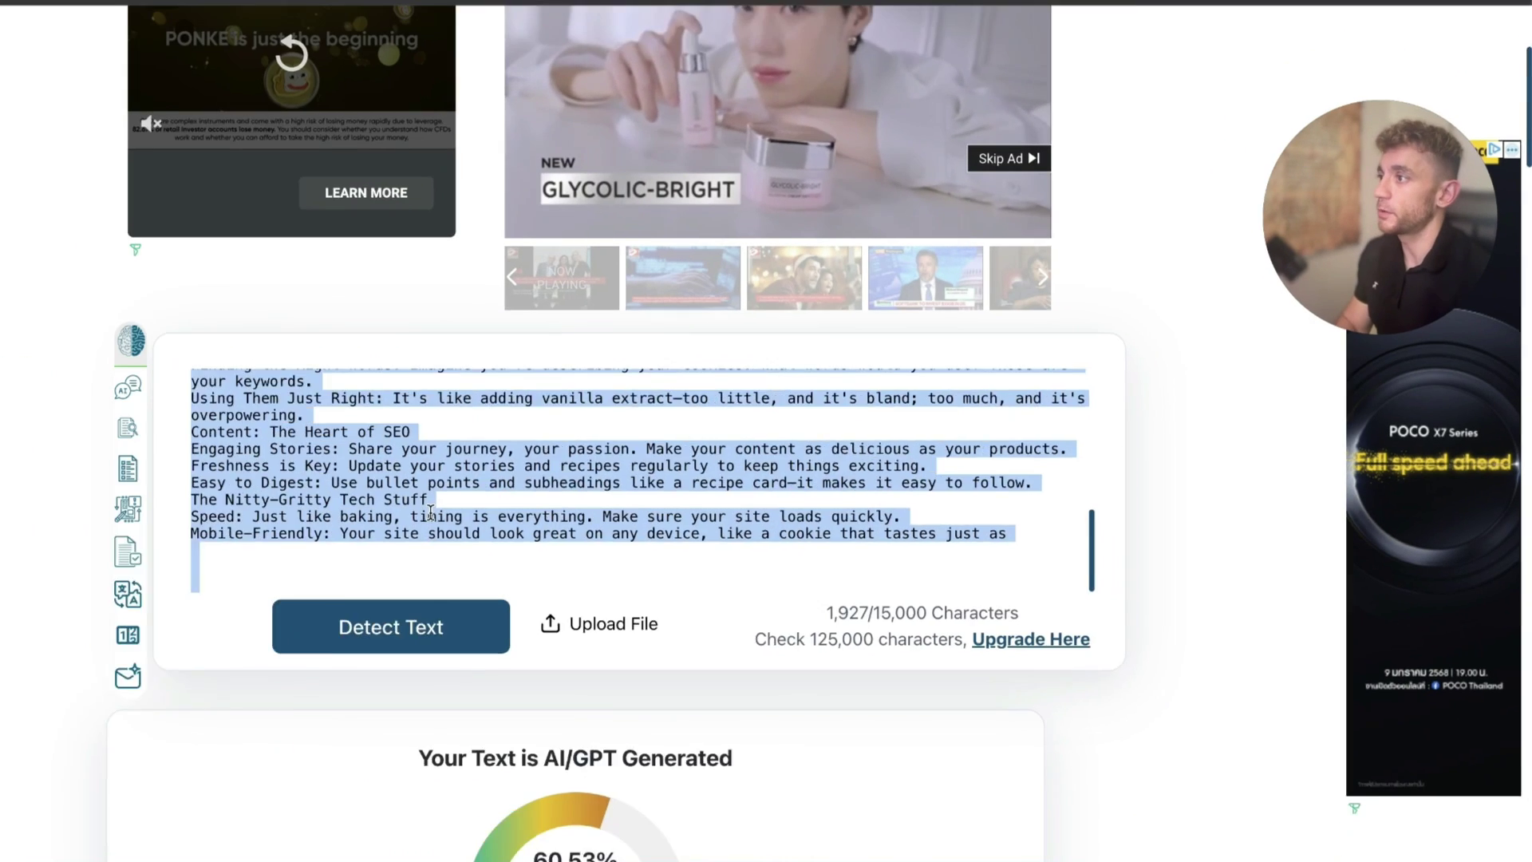
Paste o1's humanized article into ZeroGPT and run the AI detection.
key(ctrl+a)
key(BackSpace)
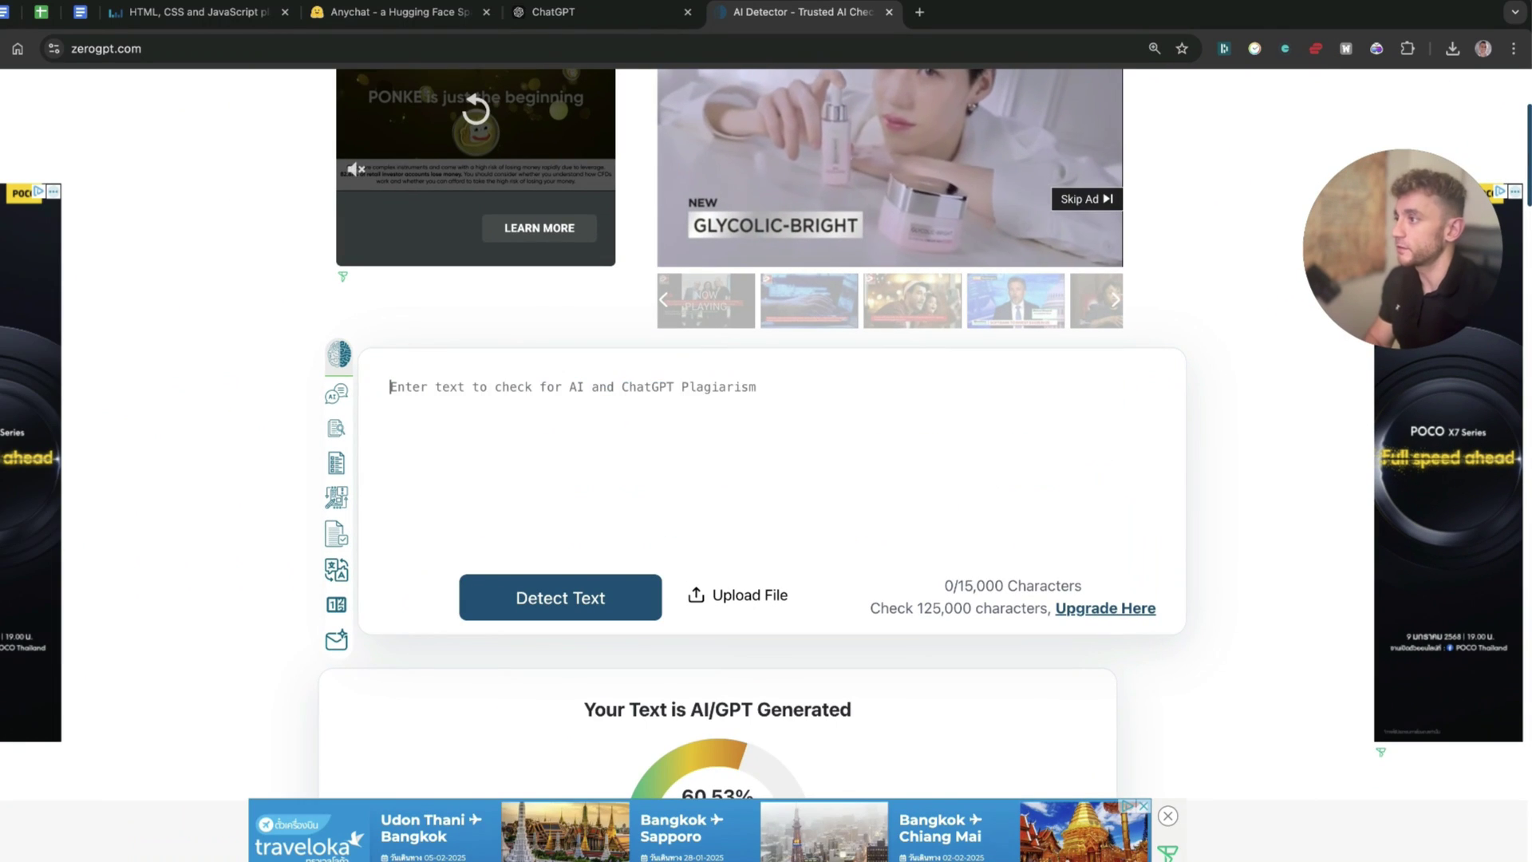
key(ctrl+v)
click(625, 615)
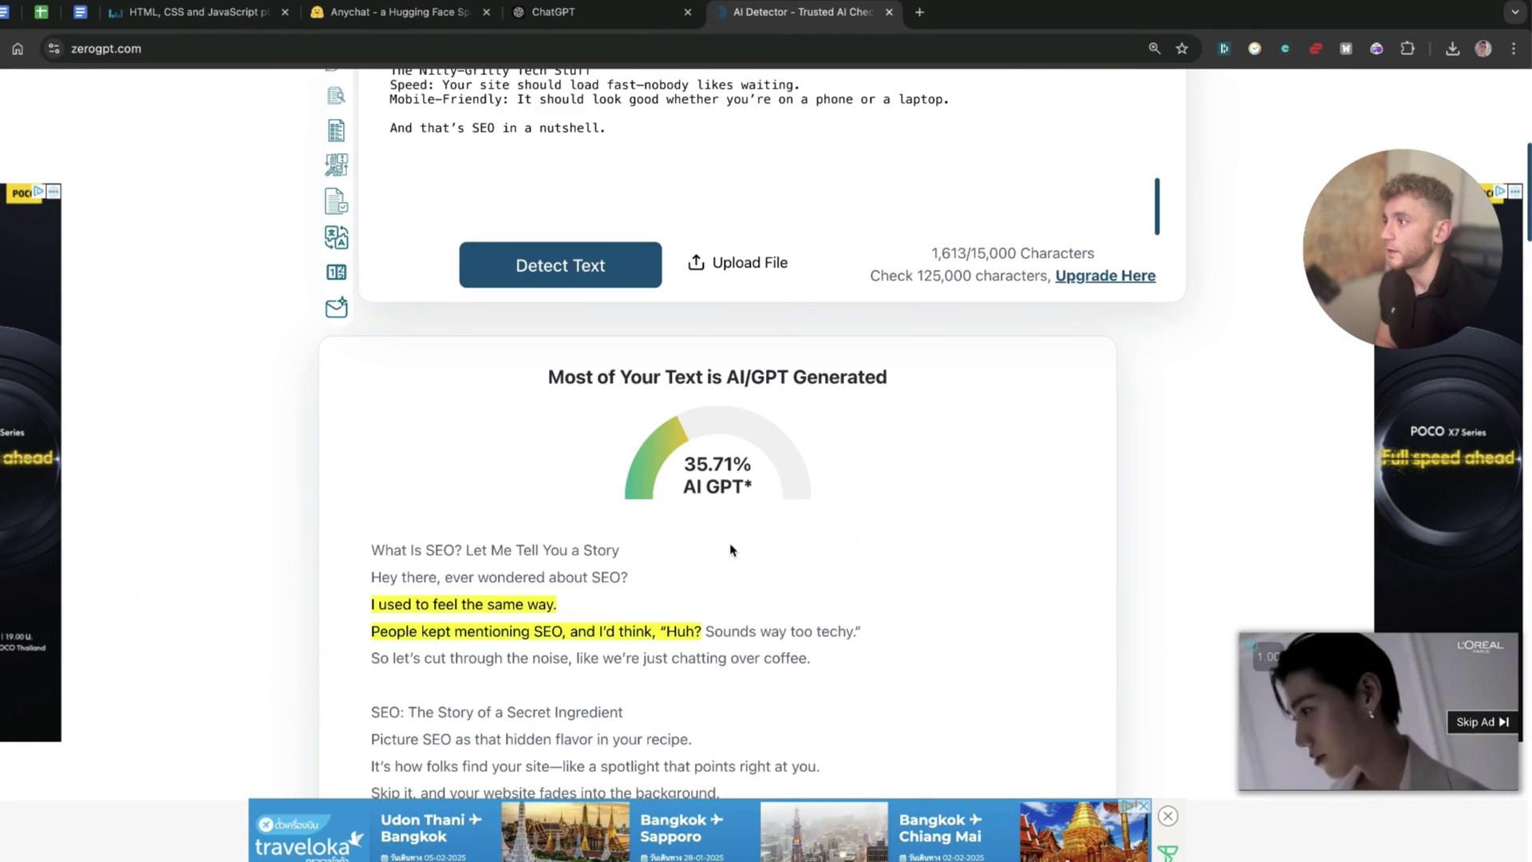
Review the detection verdict, highlighting the 35.71% AI GPT score.
scroll(733, 548, down, 1)
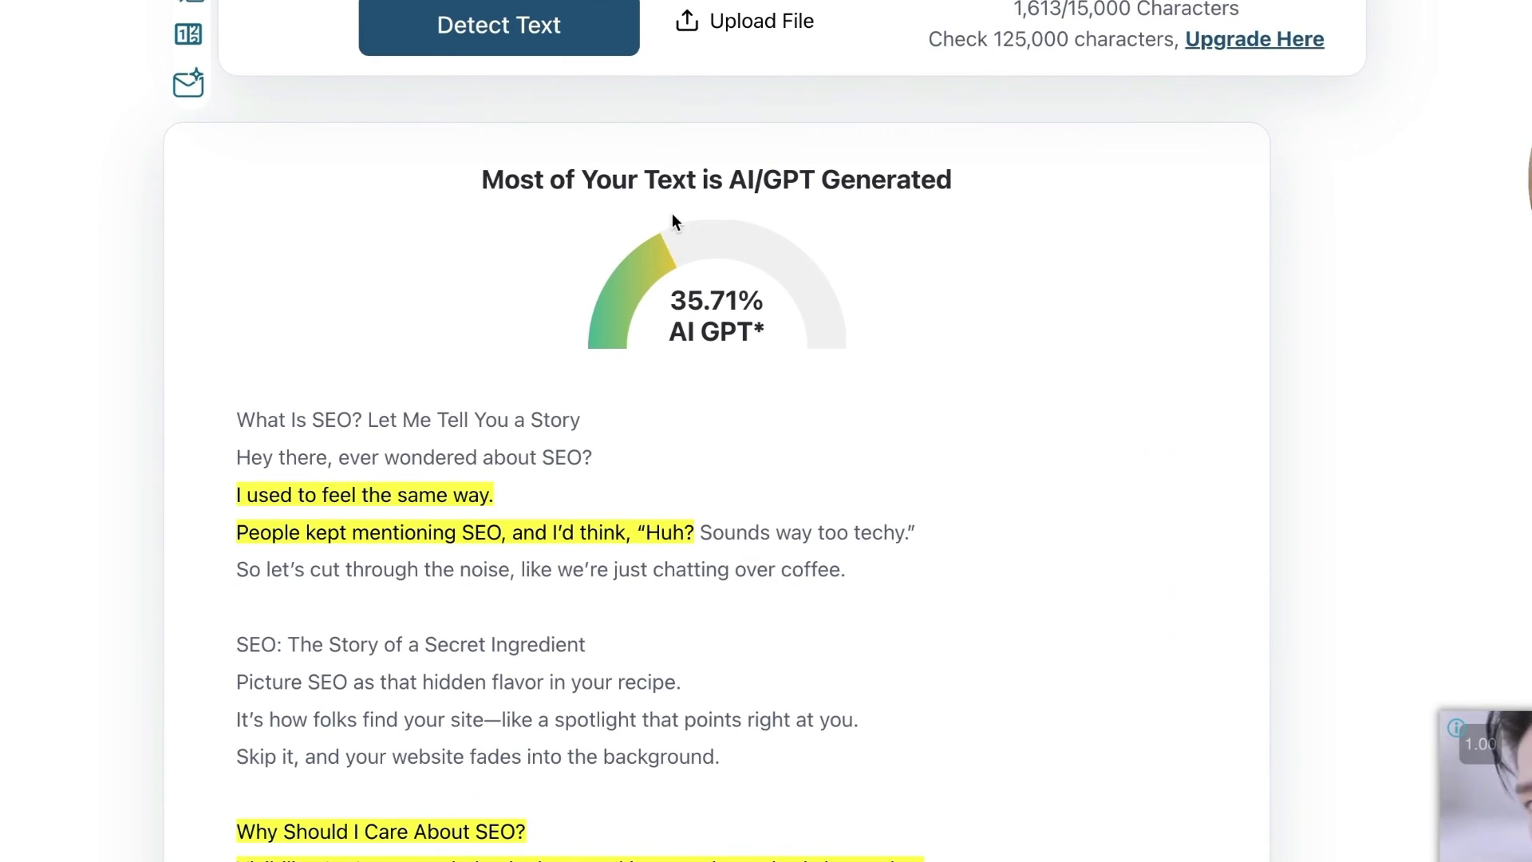
click(787, 335)
drag(575, 266, 835, 383)
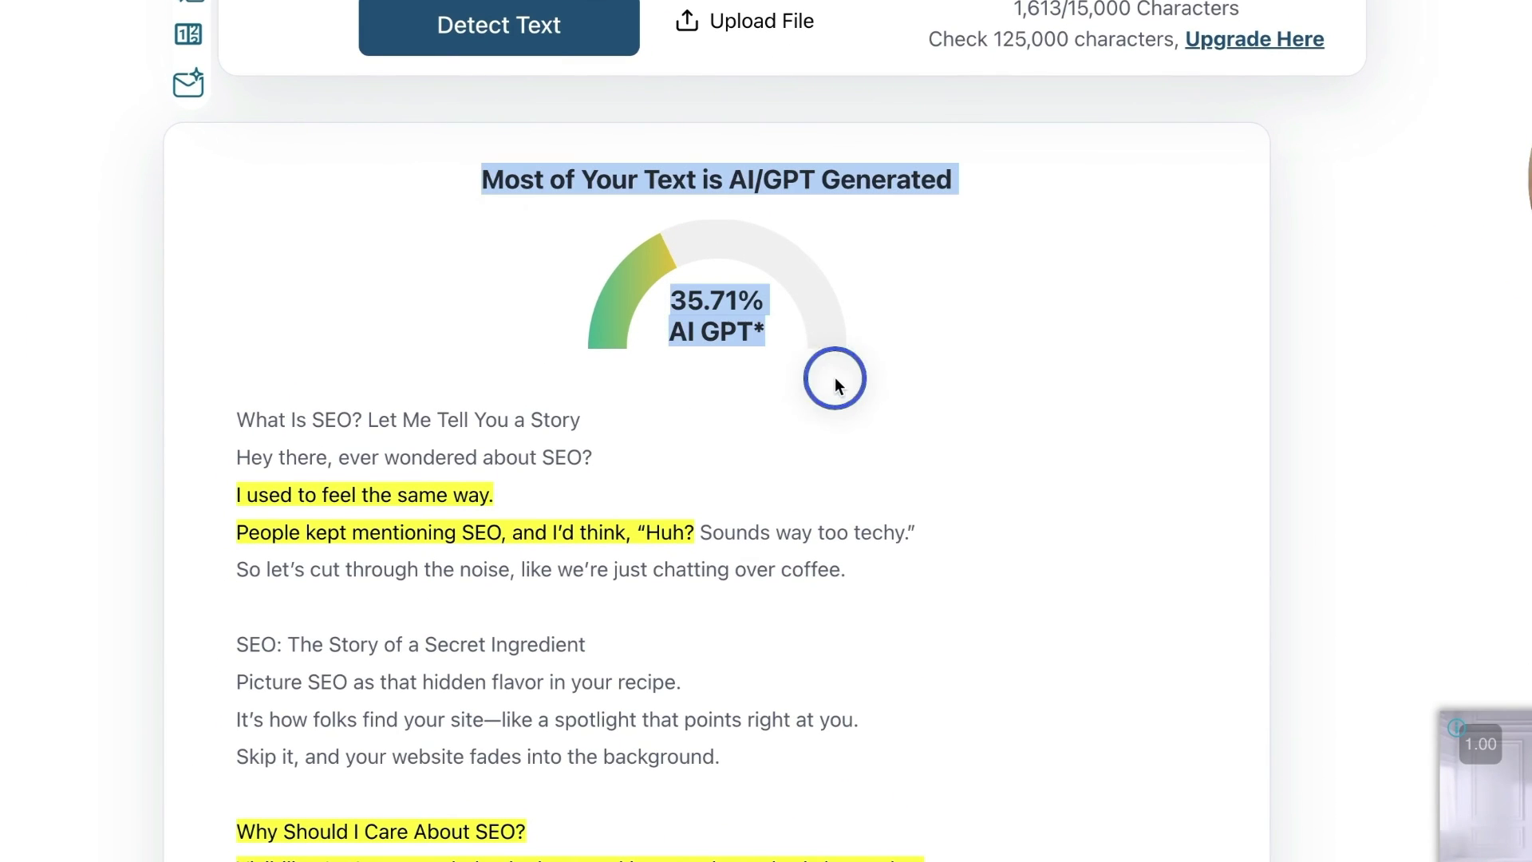
scroll(456, 370, up, 5)
scroll(448, 567, down, 13)
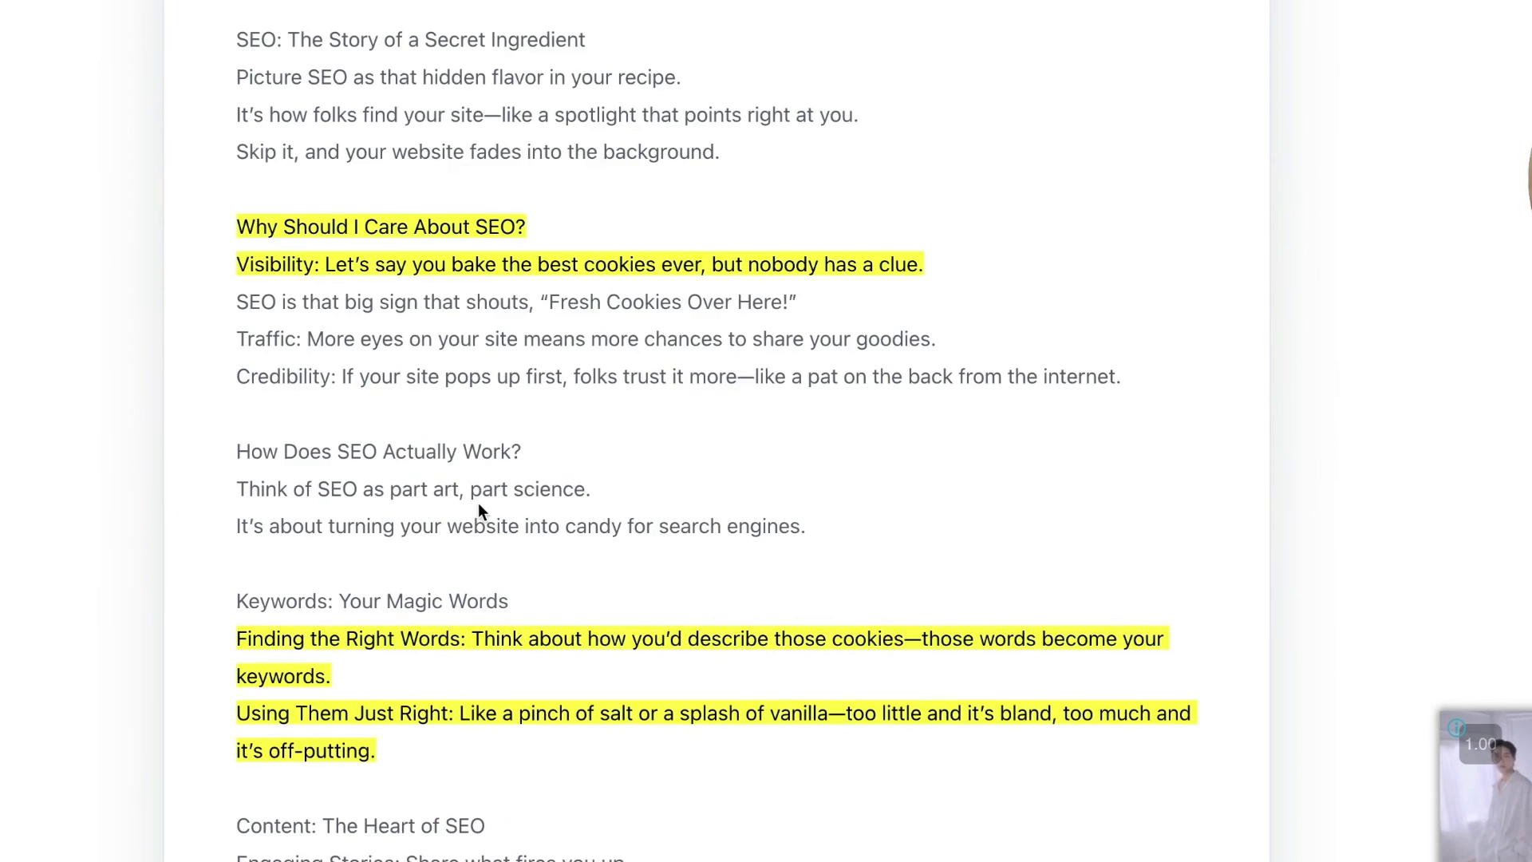
scroll(479, 511, down, 10)
scroll(524, 540, up, 17)
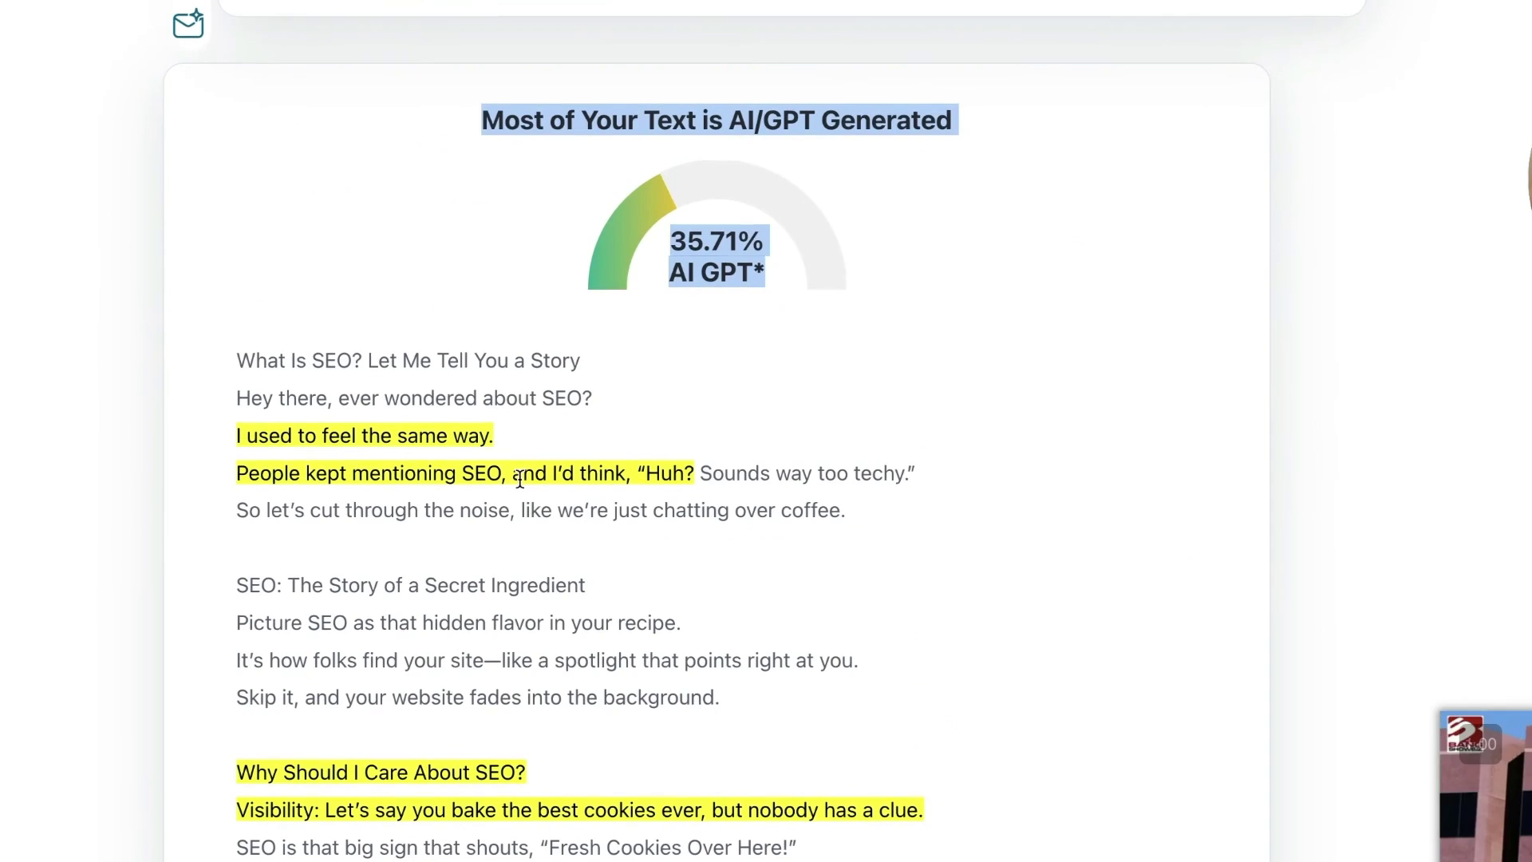
scroll(520, 479, up, 5)
click(848, 623)
scroll(831, 670, up, 5)
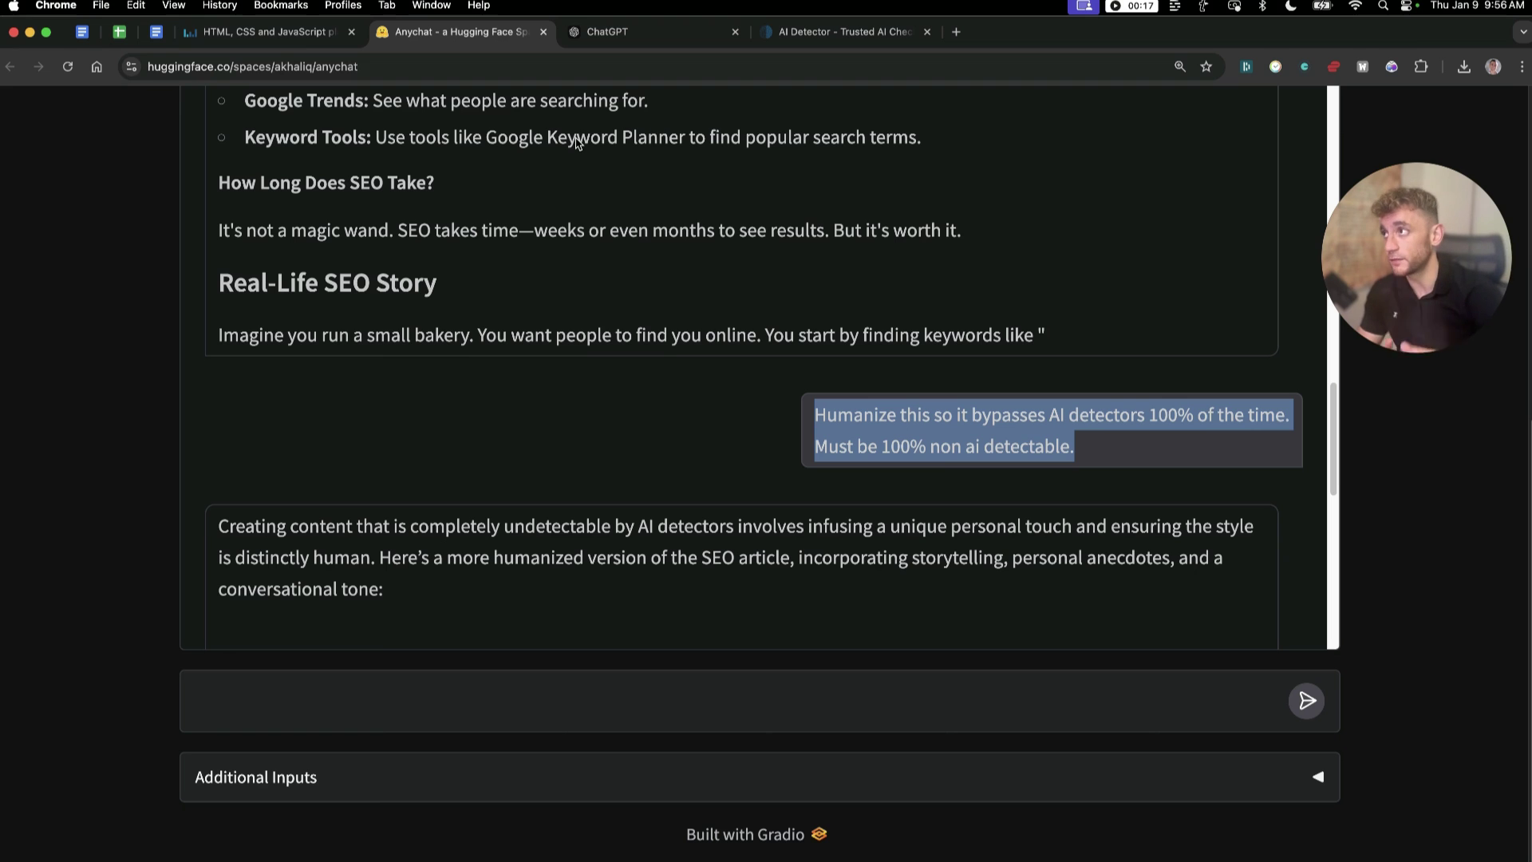
Return to the o1 ChatGPT conversation and clear the selection over the reply.
click(631, 32)
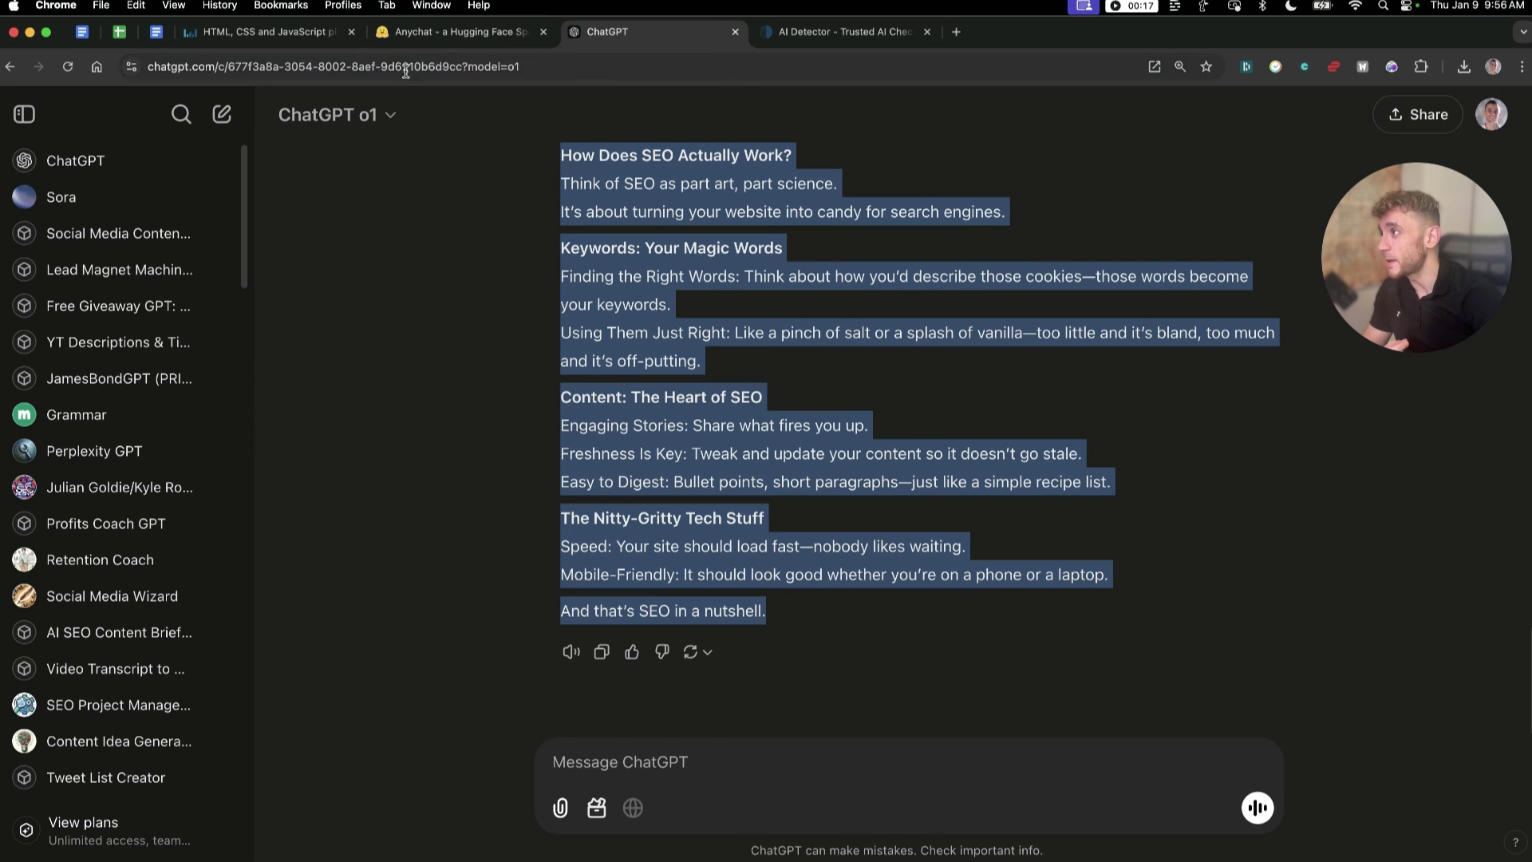
click(530, 387)
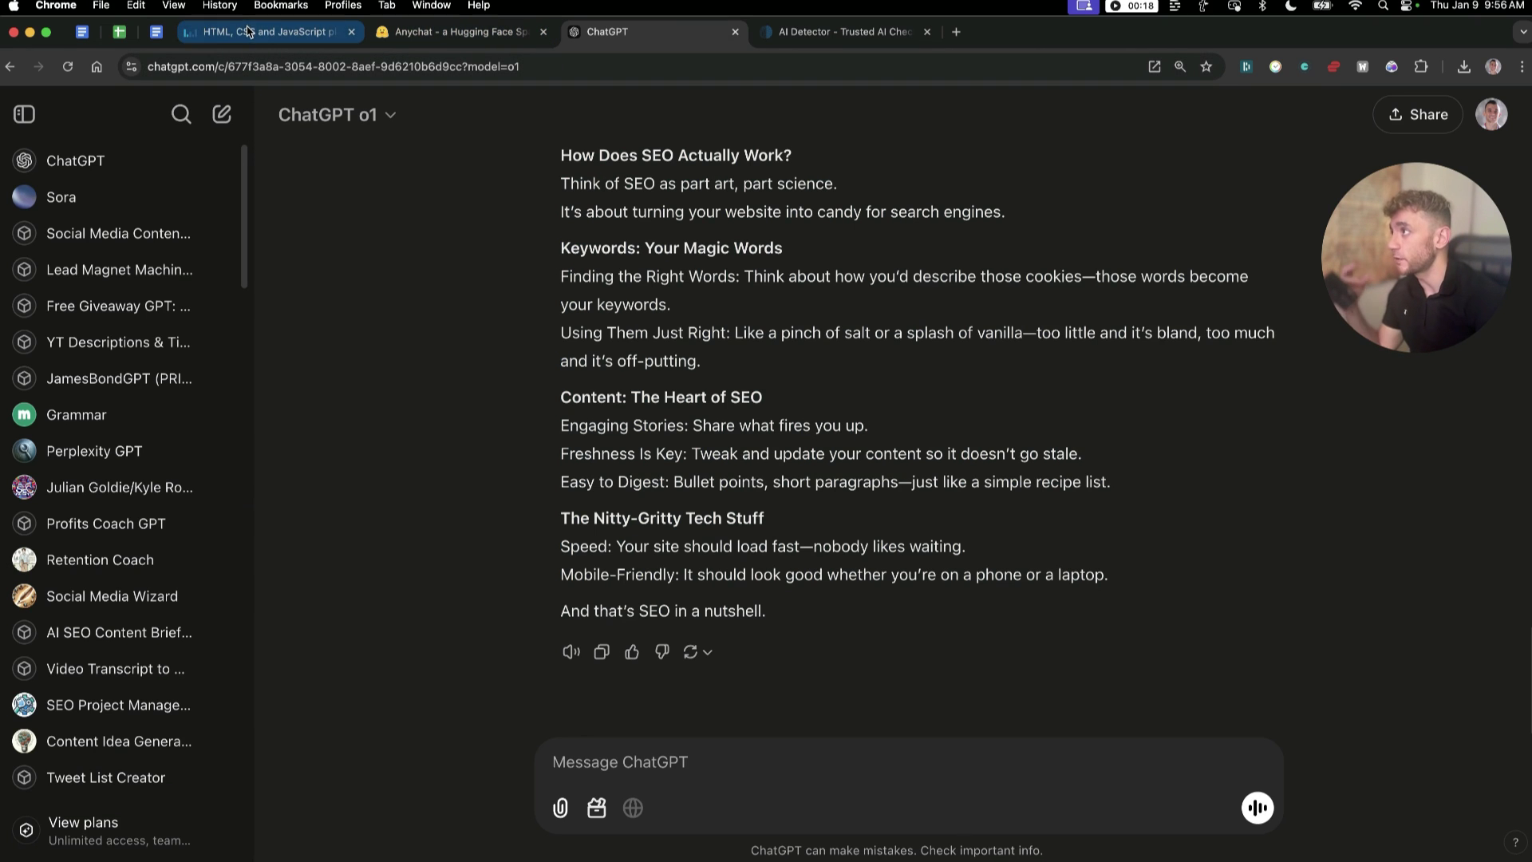
click(156, 32)
Select Prompt 6 from 'Create' through its URL and copy it.
click(390, 467)
drag(332, 441, 694, 582)
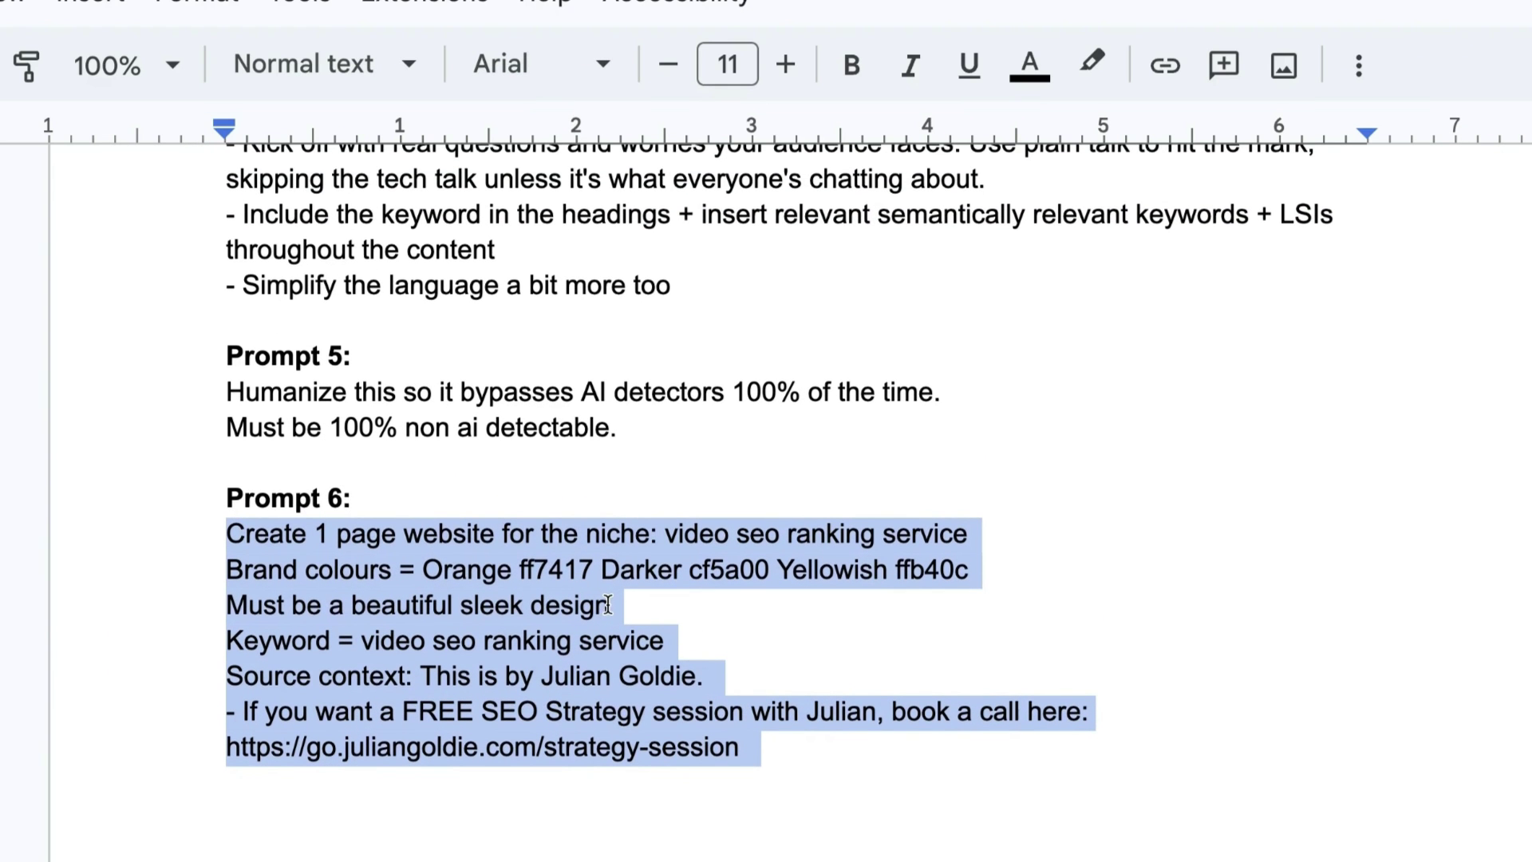
drag(250, 533, 814, 753)
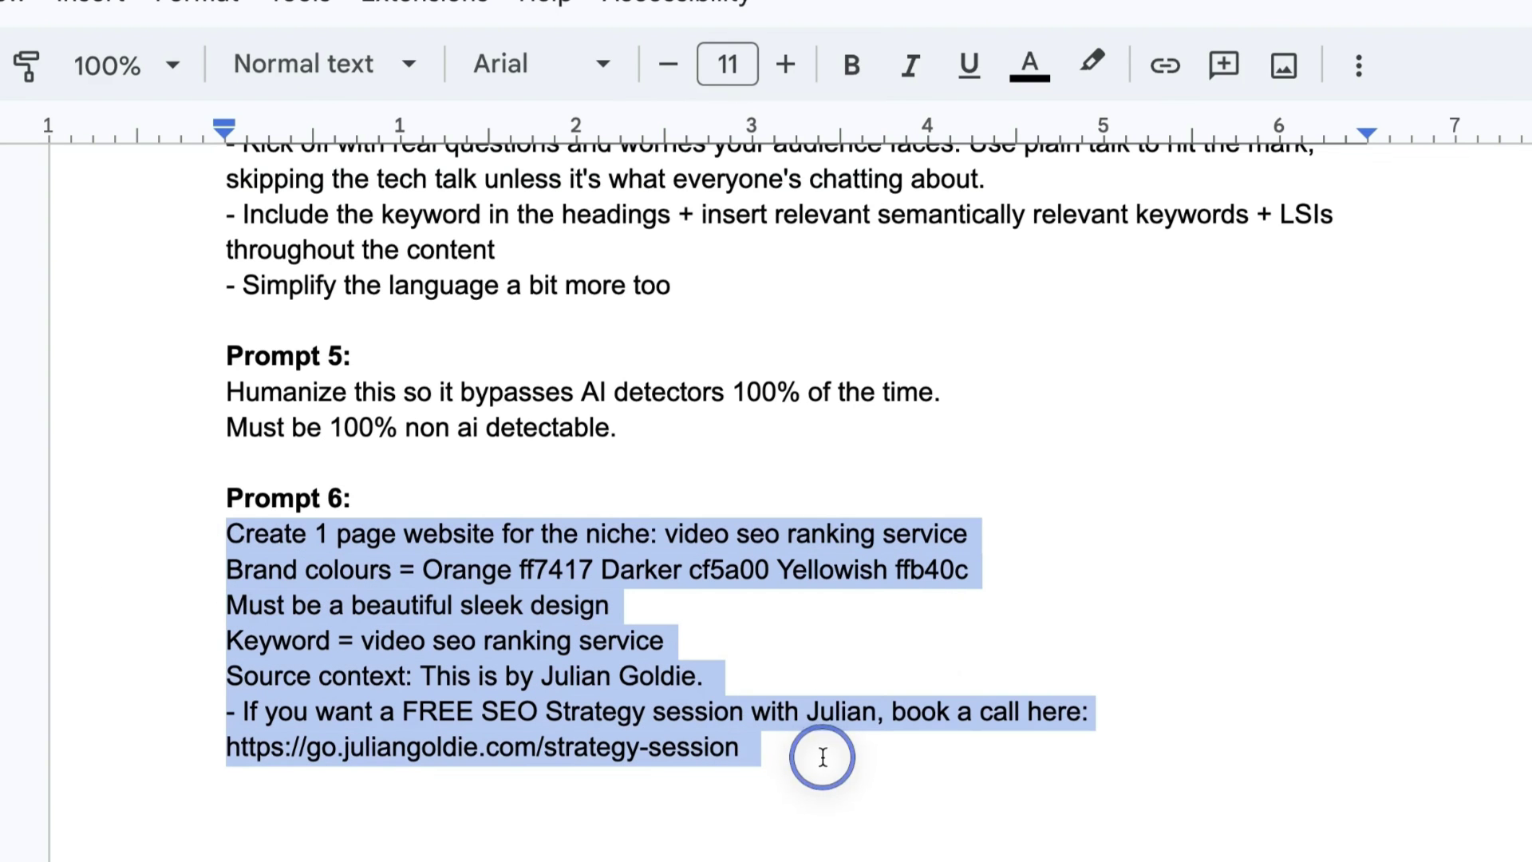
click(474, 607)
drag(702, 656, 359, 627)
click(682, 754)
drag(846, 751, 158, 531)
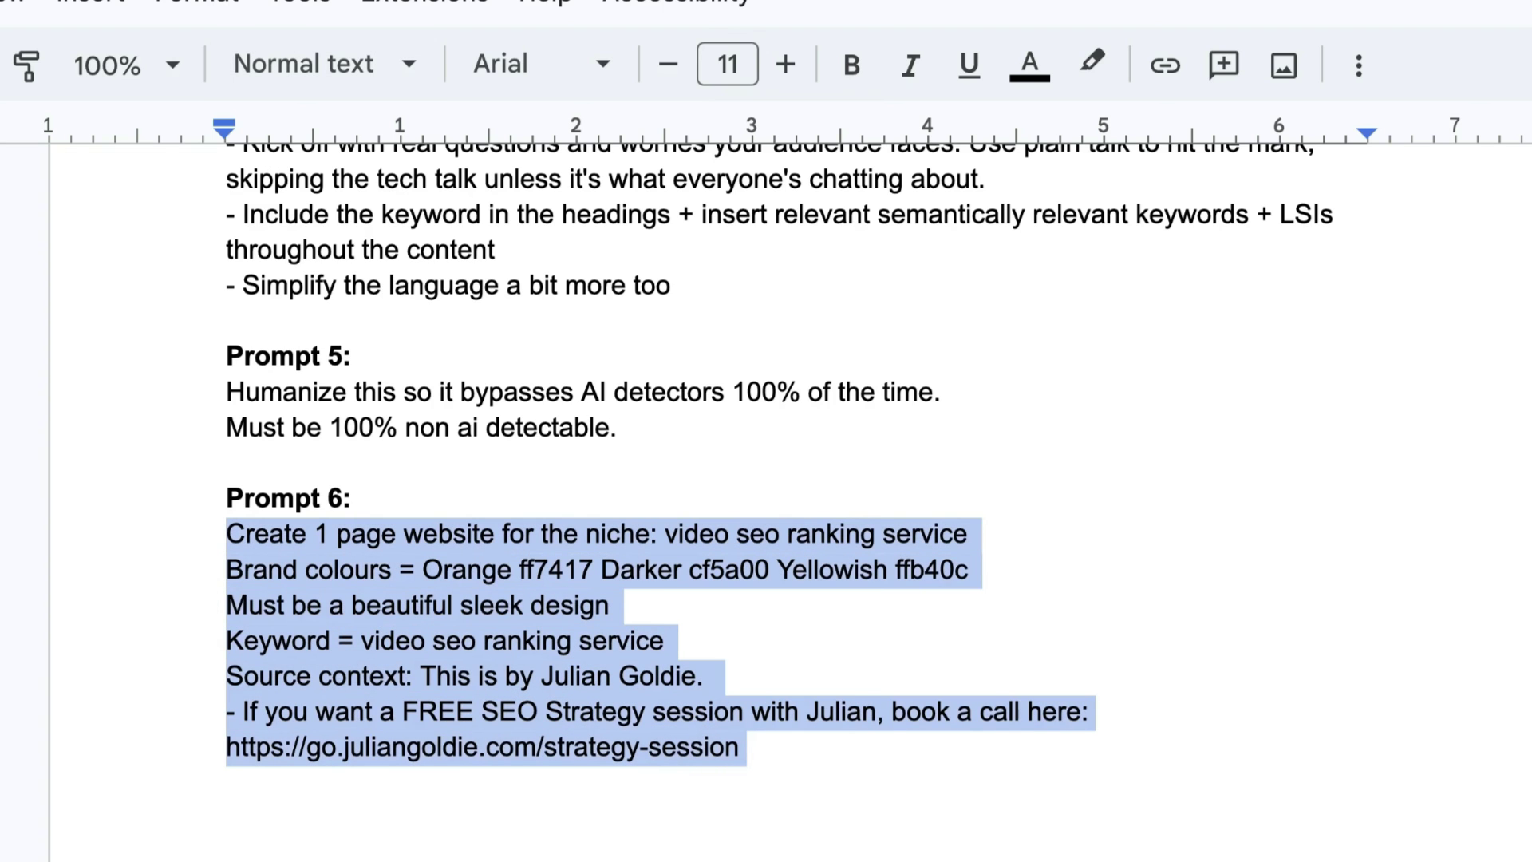
key(ctrl+c)
key(alt+Tab)
scroll(766, 431, down, 3)
Paste Prompt 6, the orange video SEO ranking website brief, and send it to Phi-4.
click(548, 612)
key(ctrl+v)
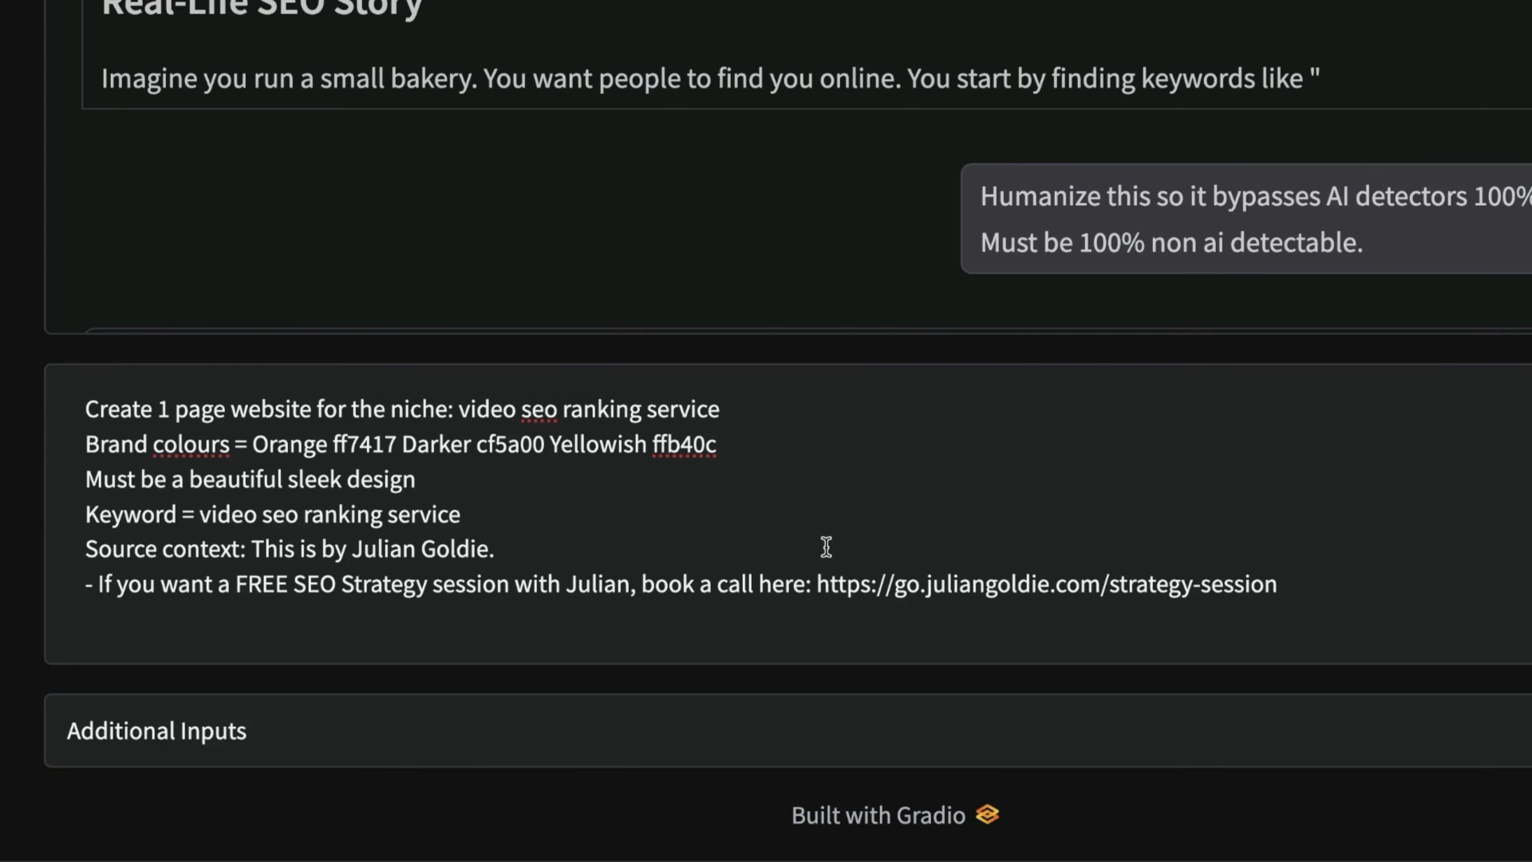
key(Return)
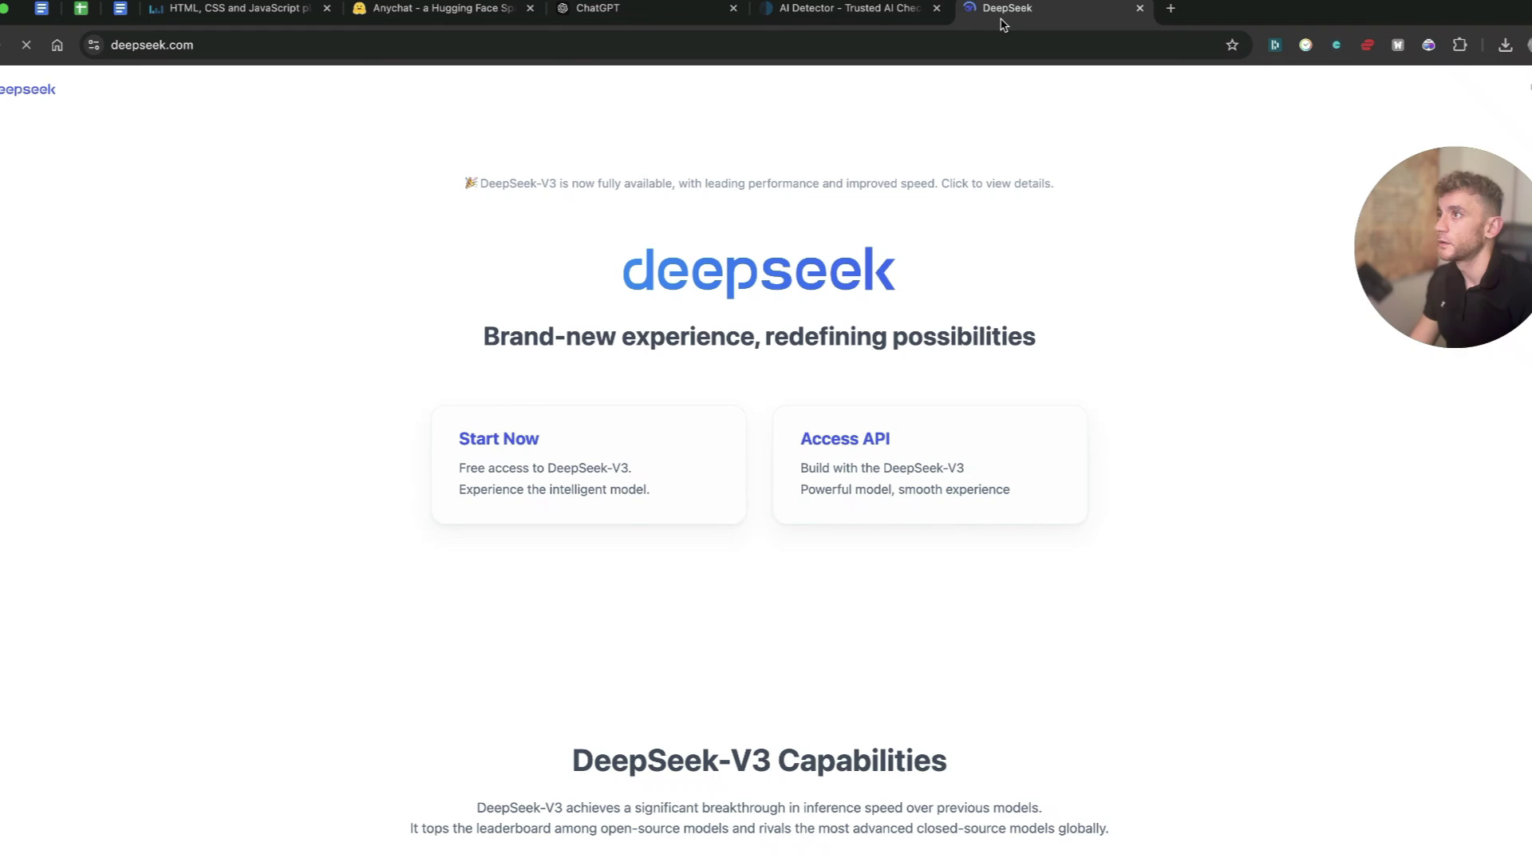
Paste the landing page prompt into a new DeepSeek chat.
drag(1029, 10, 647, 12)
click(567, 471)
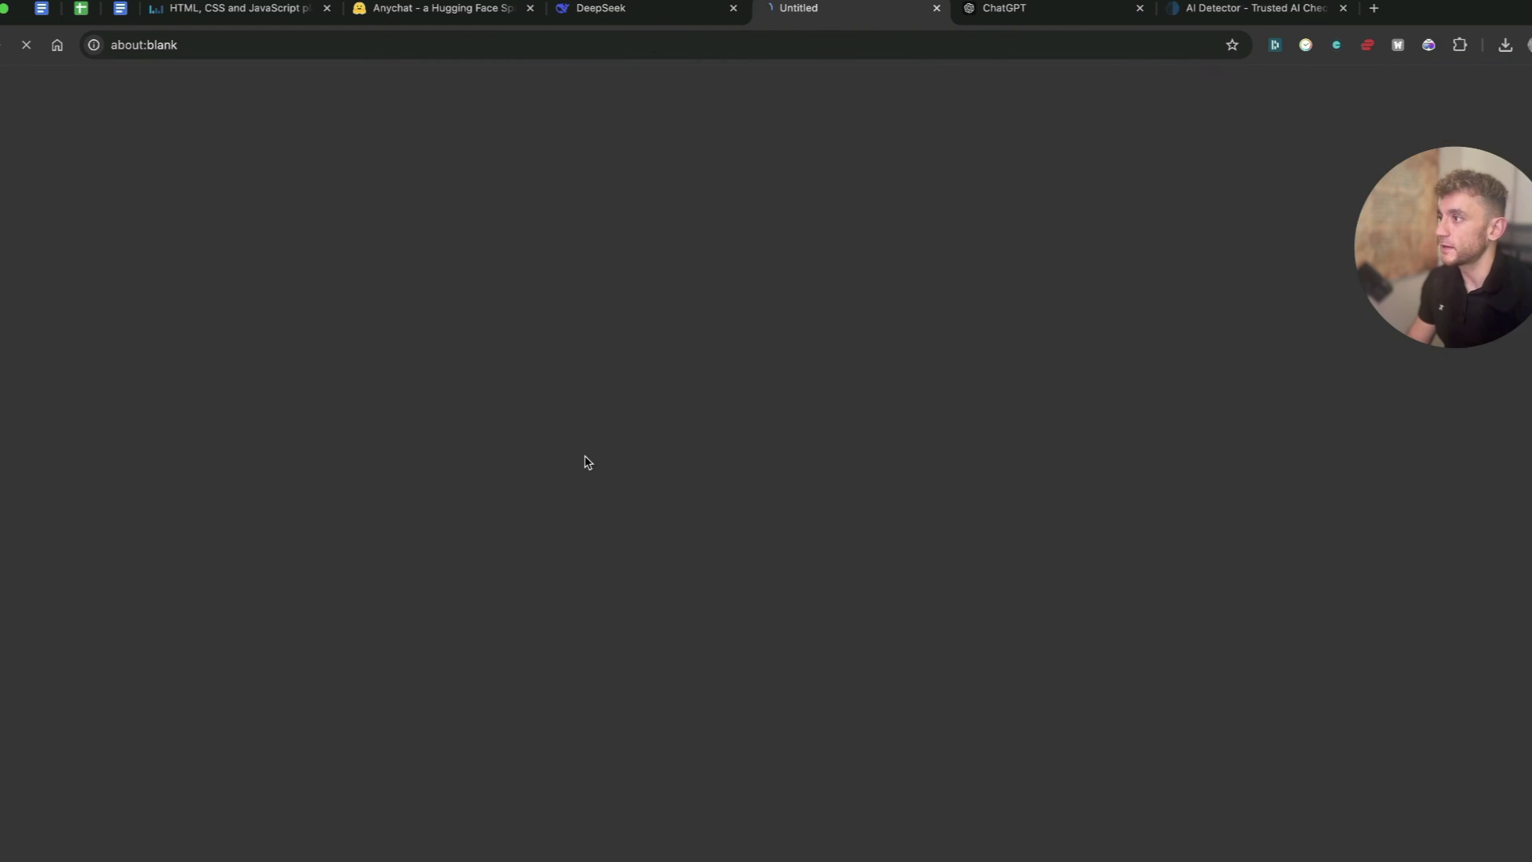
key(super+v)
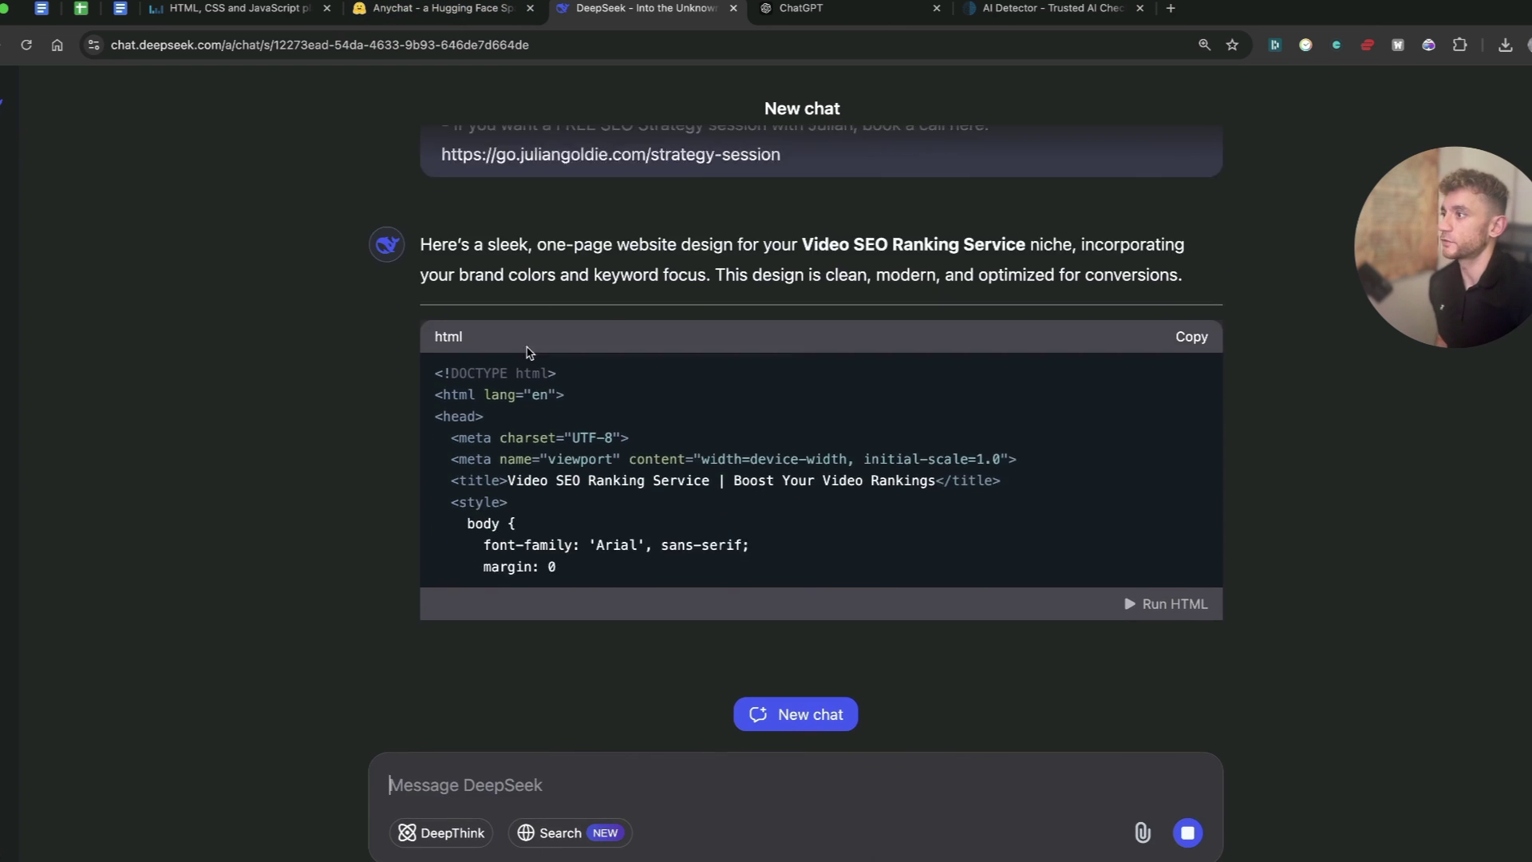
Scroll back up through Phi-4's Anychat answer and open a Liveweave editor tab.
key(ctrl+shift+Tab)
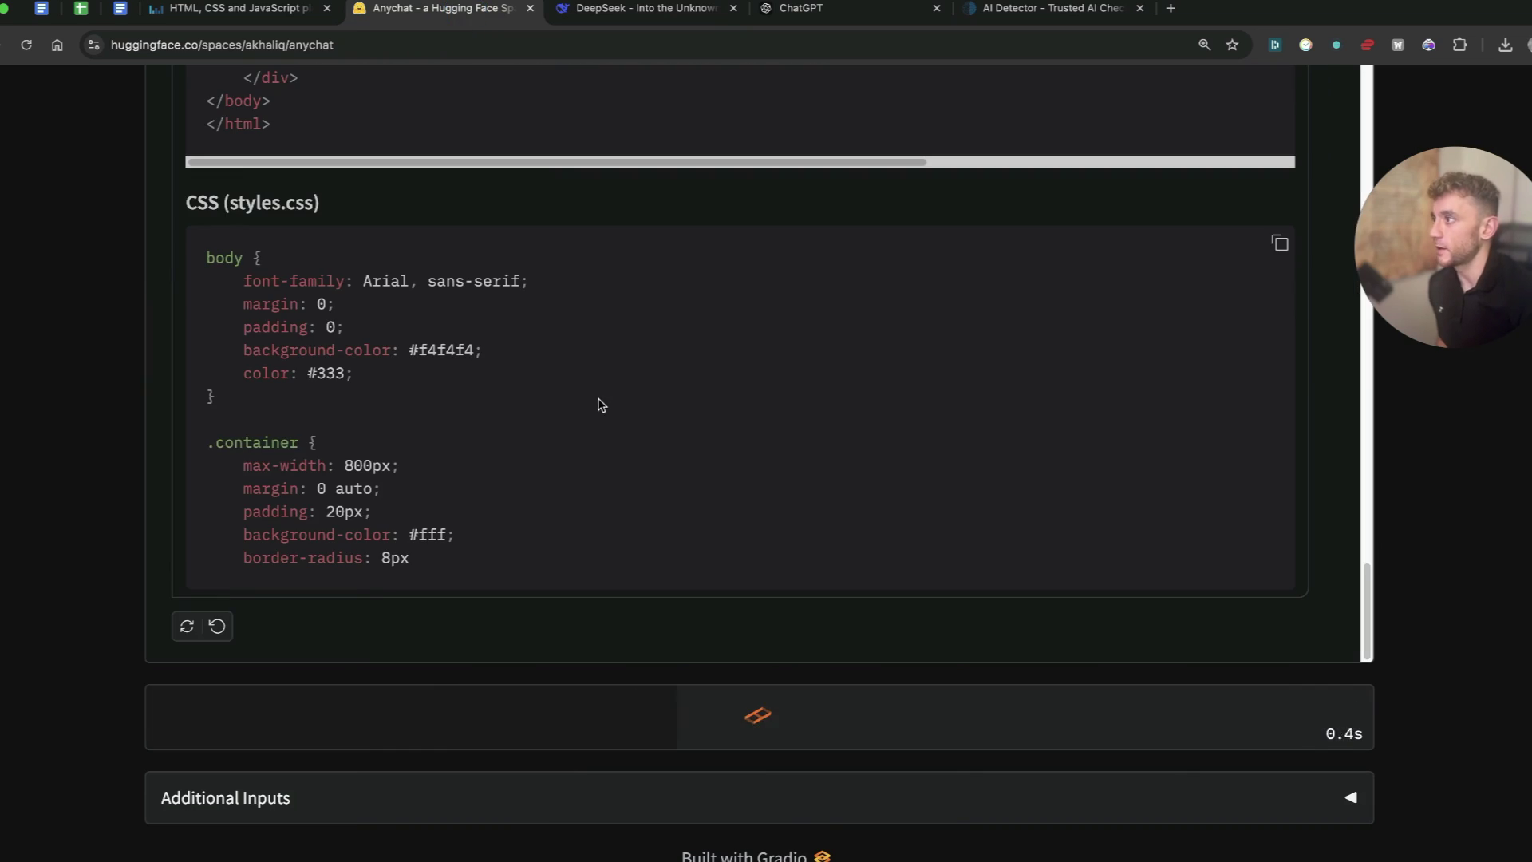
scroll(607, 373, up, 10)
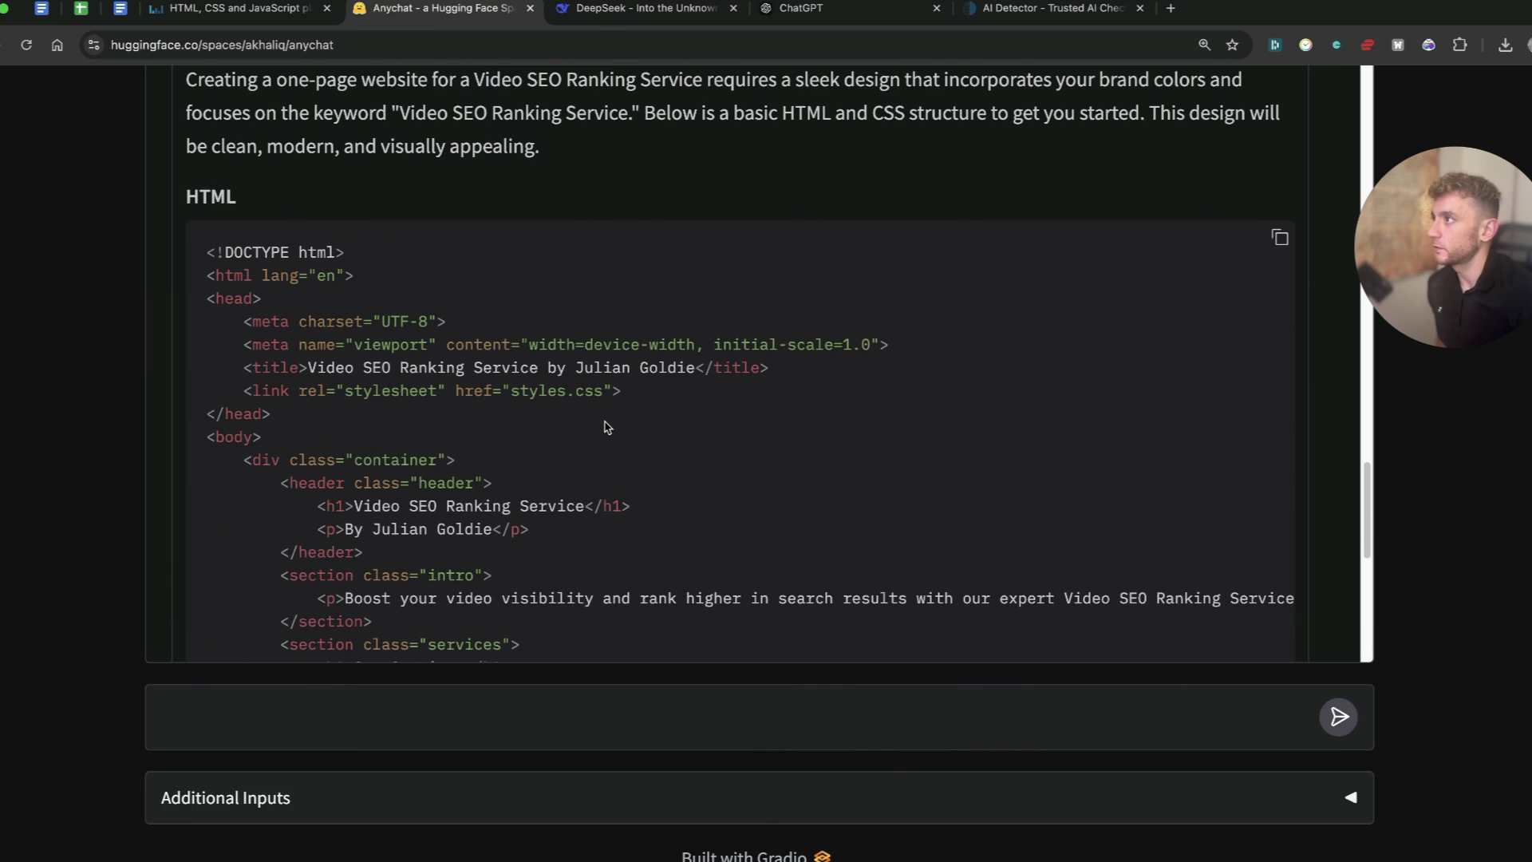
scroll(527, 372, up, 2)
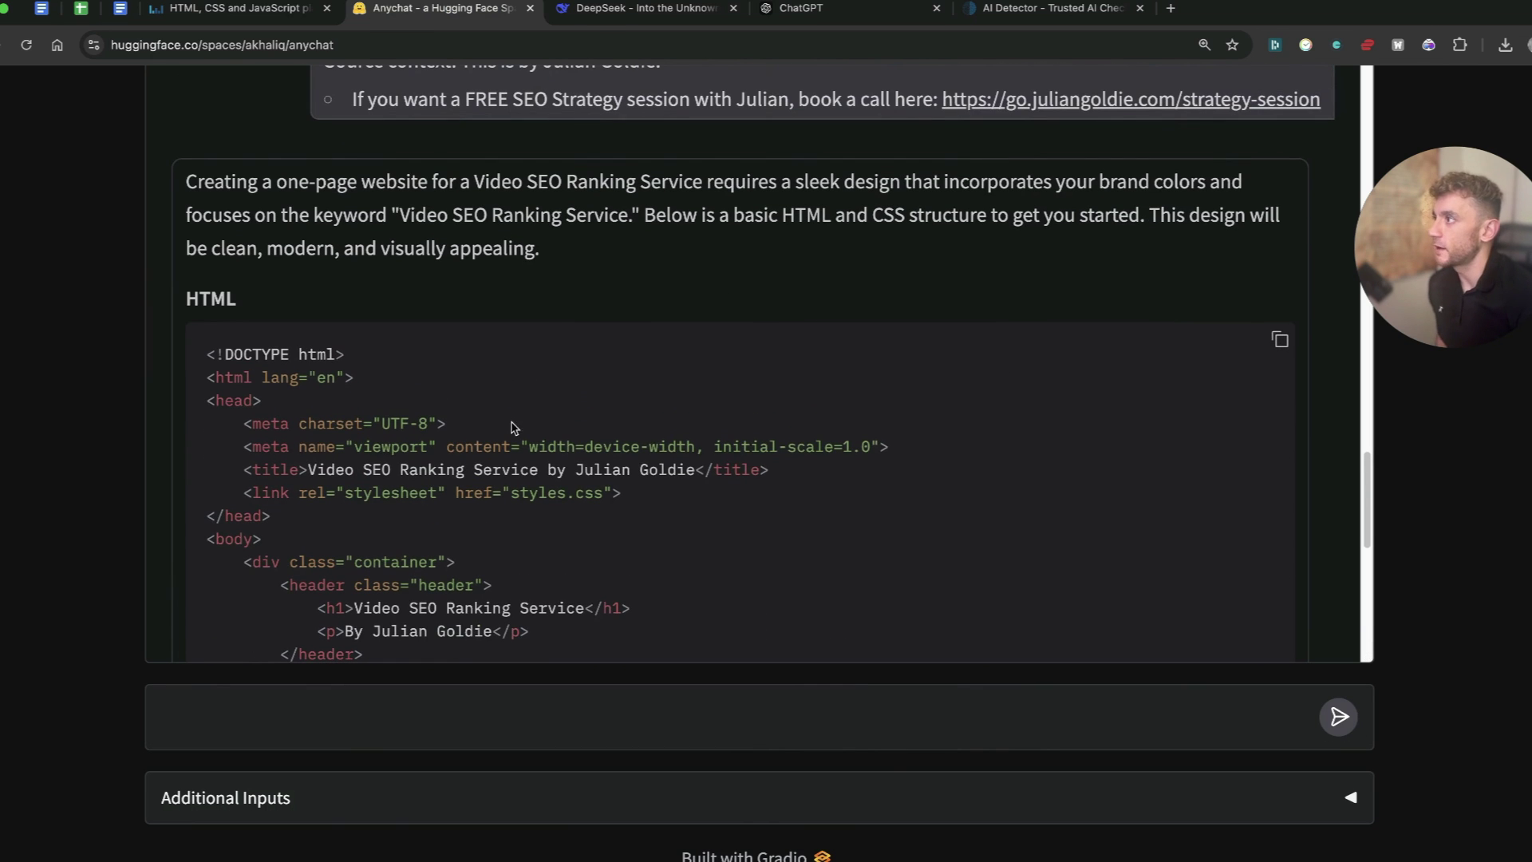
key(super+shift+t)
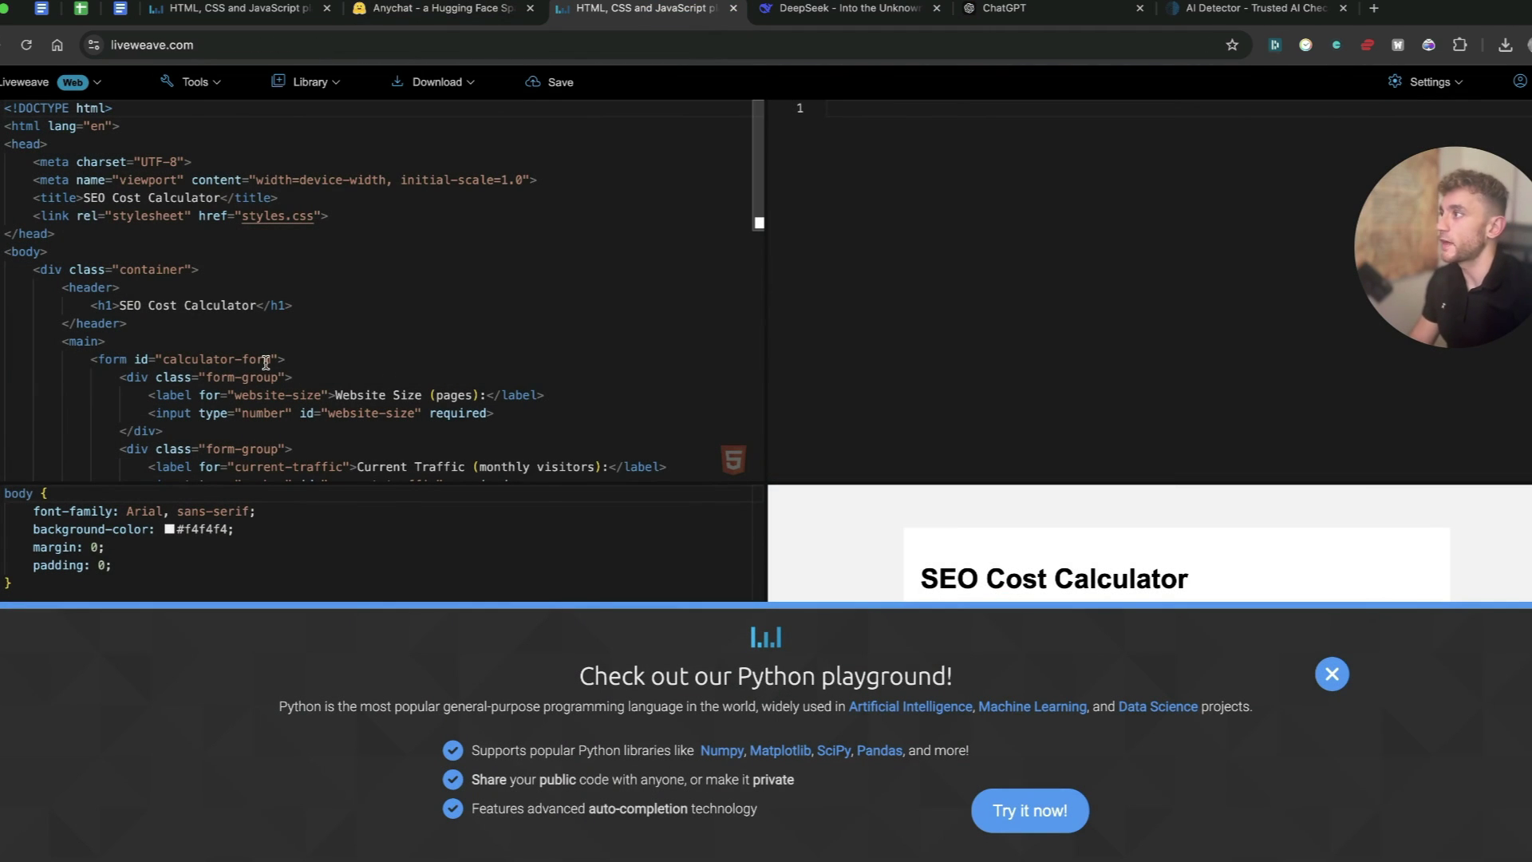
Replace the calculator's HTML and CSS in Liveweave with Anychat's Phi-4 HTML and stylesheet.
key(ctrl+a)
key(ctrl+v)
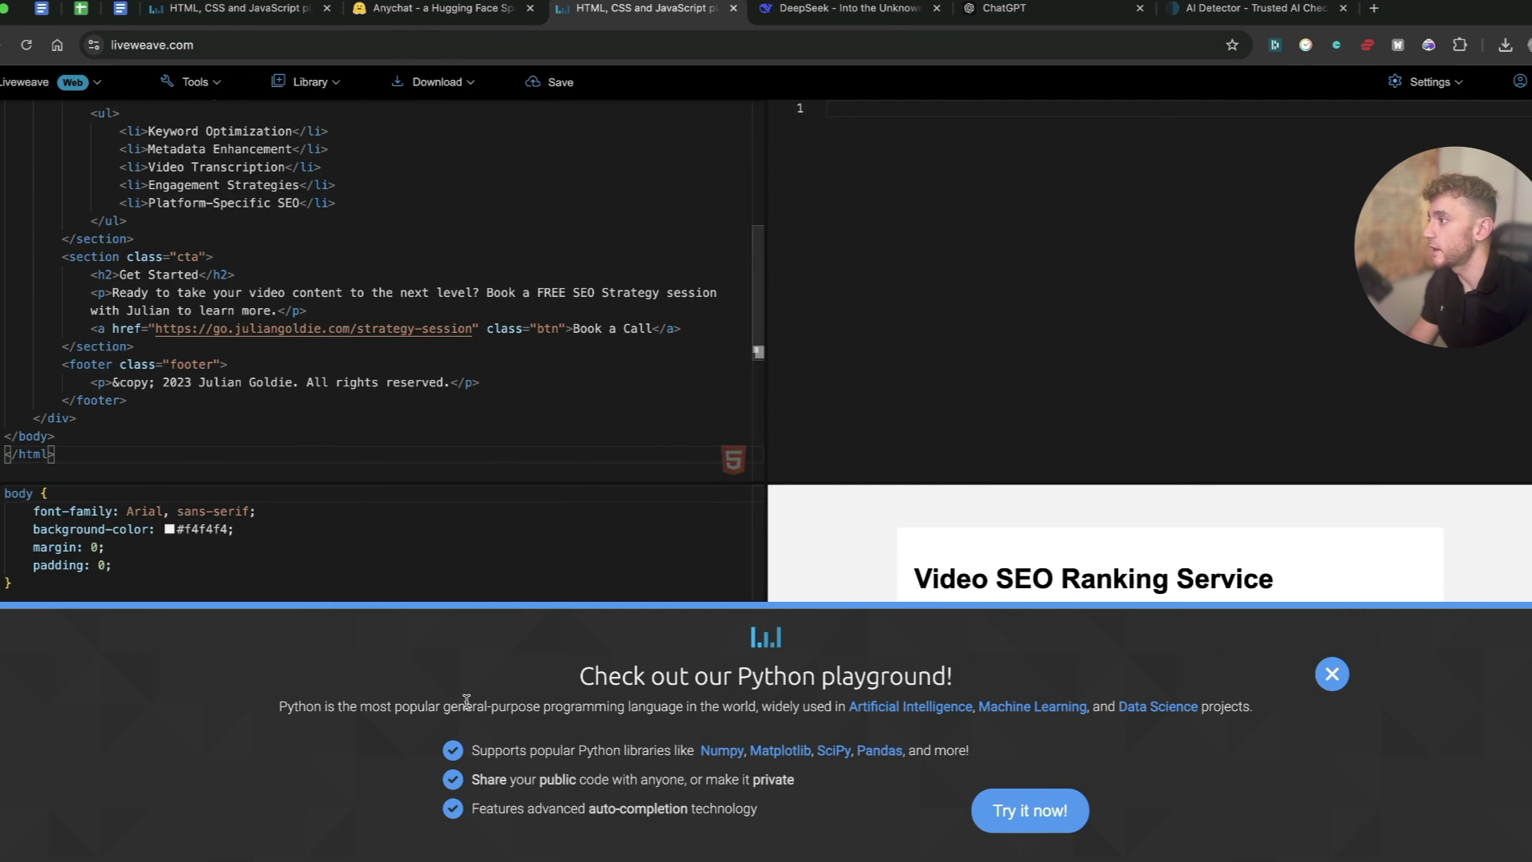
click(434, 557)
key(ctrl+a)
key(ctrl+v)
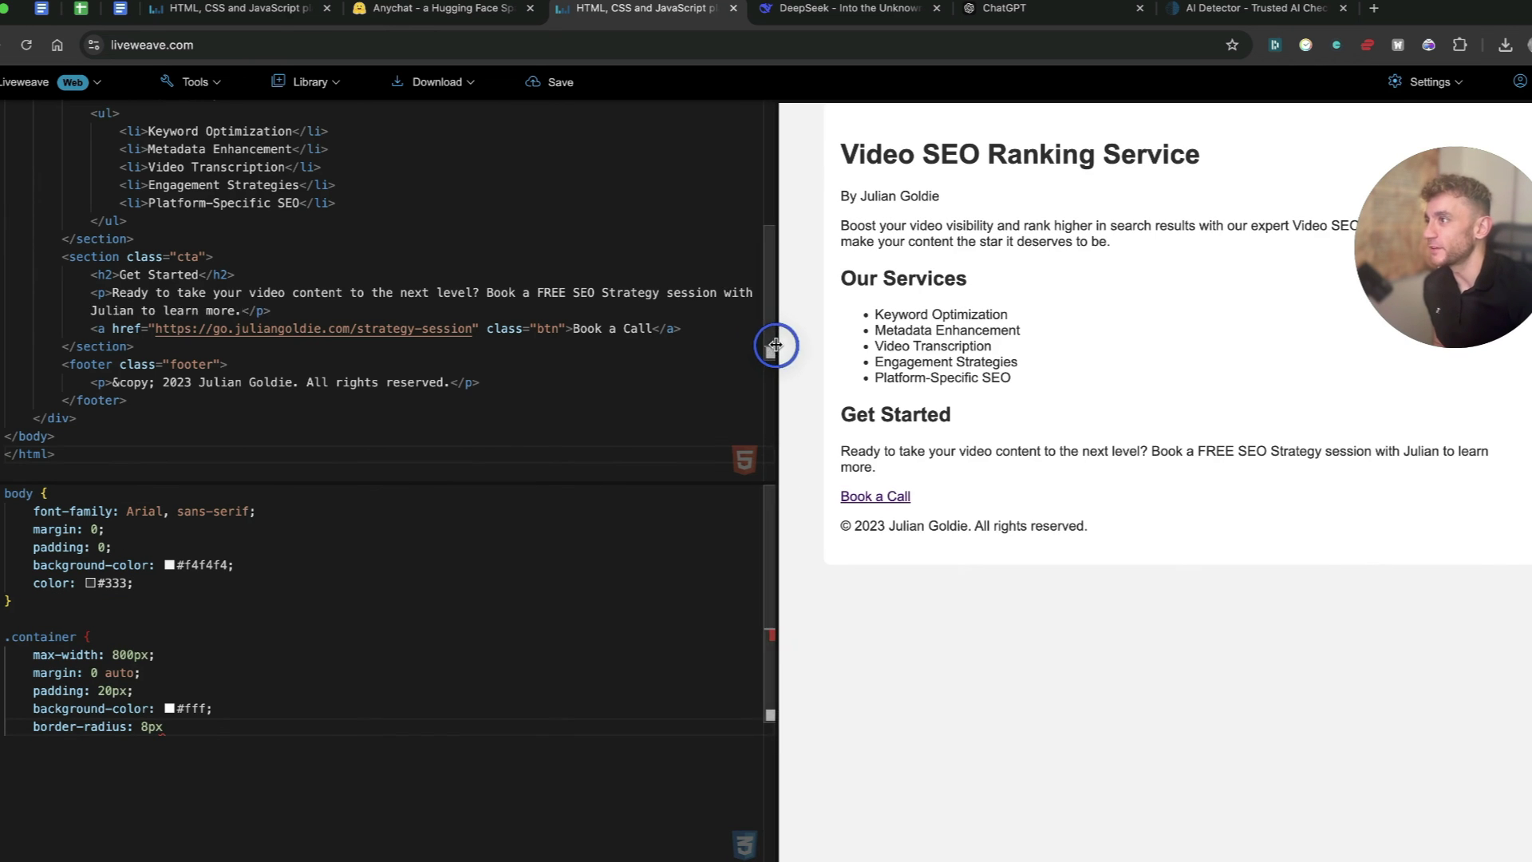
Widen the preview to view the plain Video SEO Ranking Service page and its text.
drag(772, 341, 472, 406)
click(650, 209)
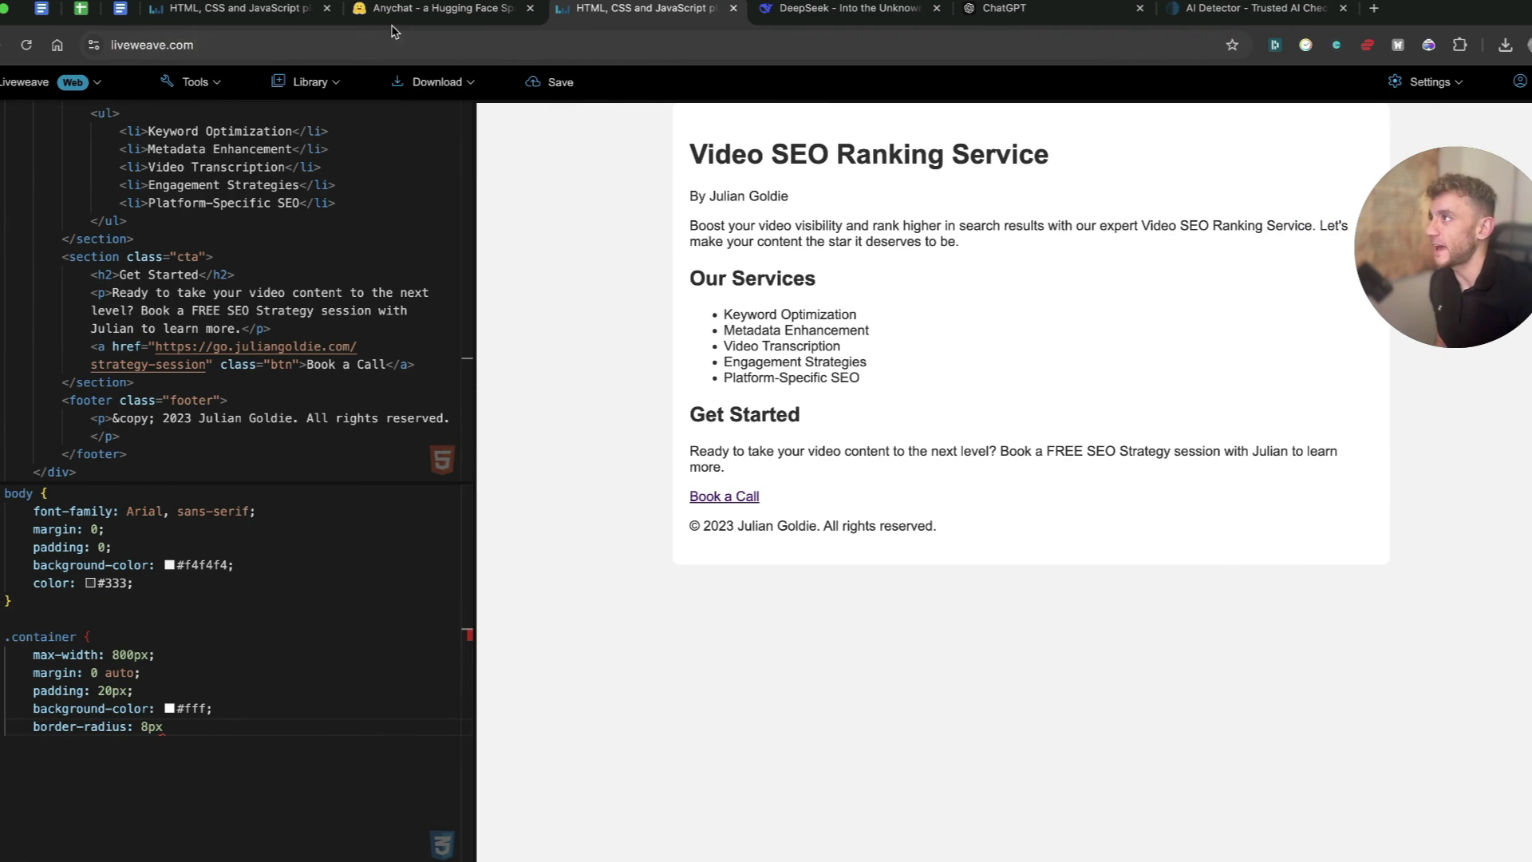
click(1041, 731)
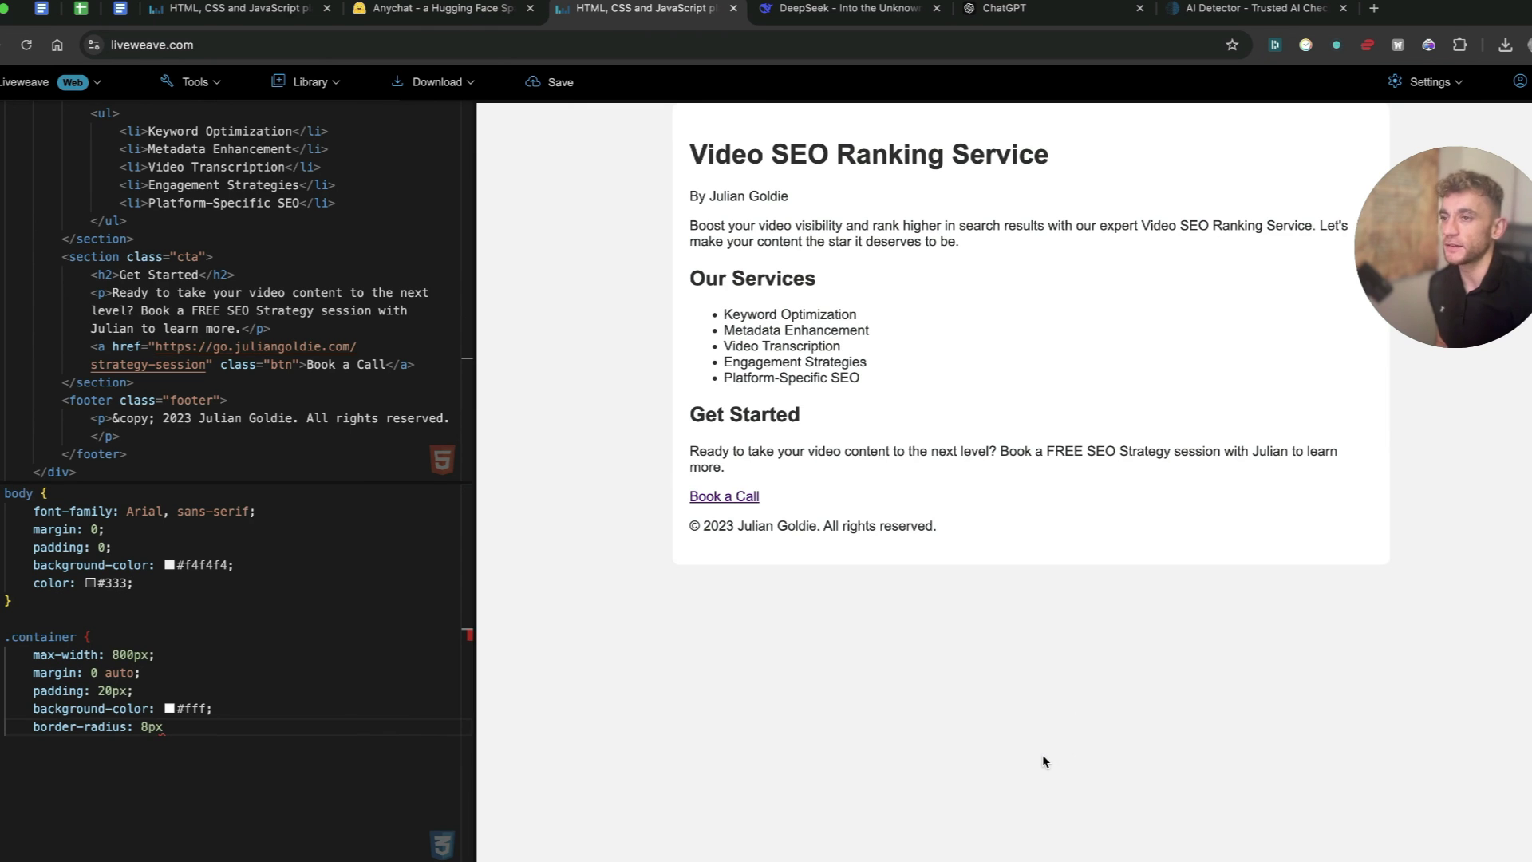
drag(694, 125, 984, 589)
click(949, 469)
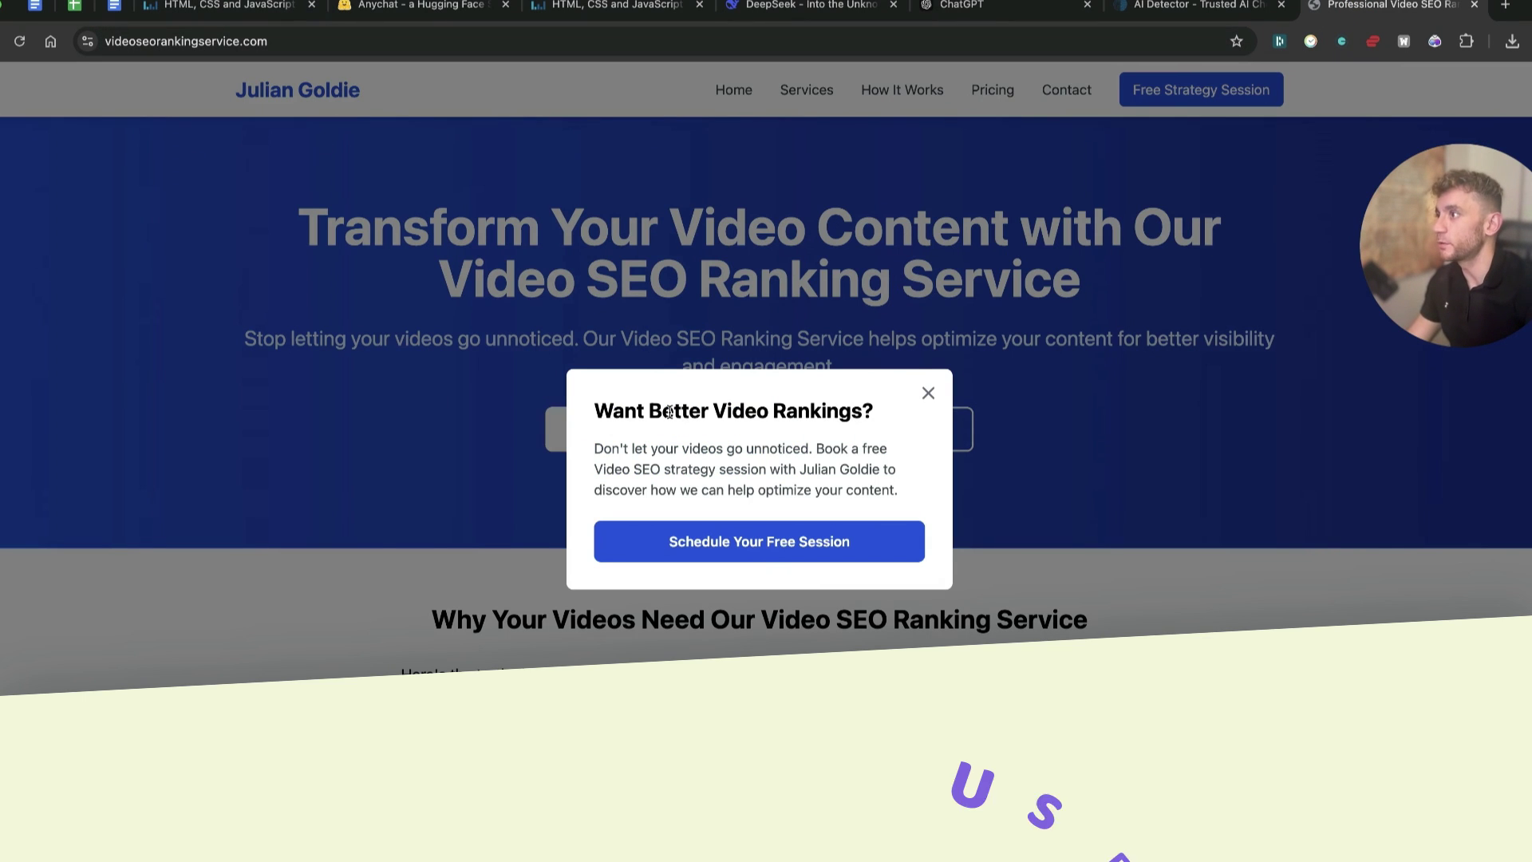
click(927, 393)
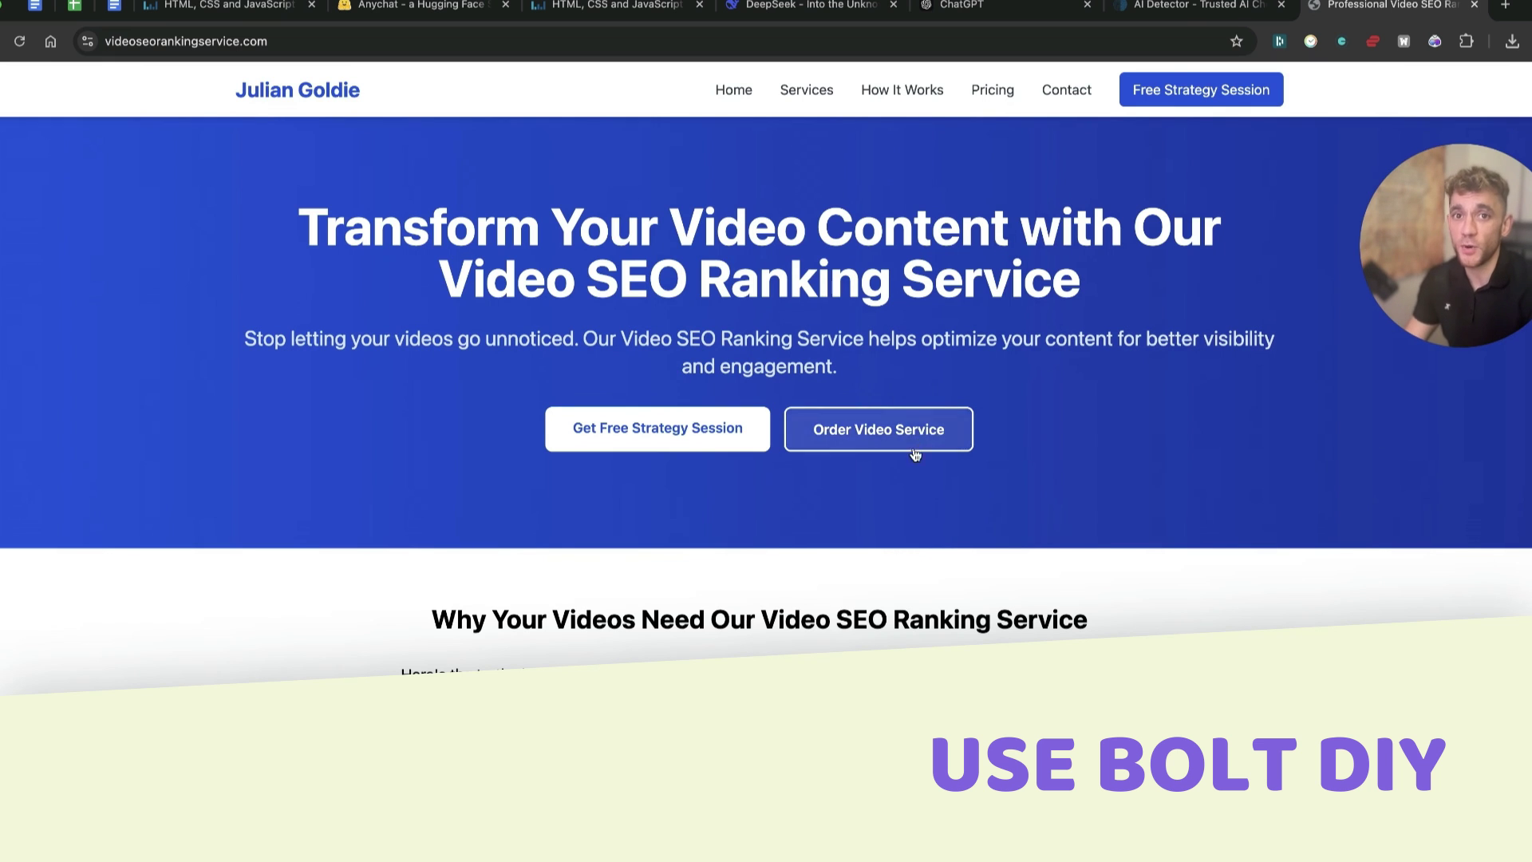
scroll(618, 563, down, 20)
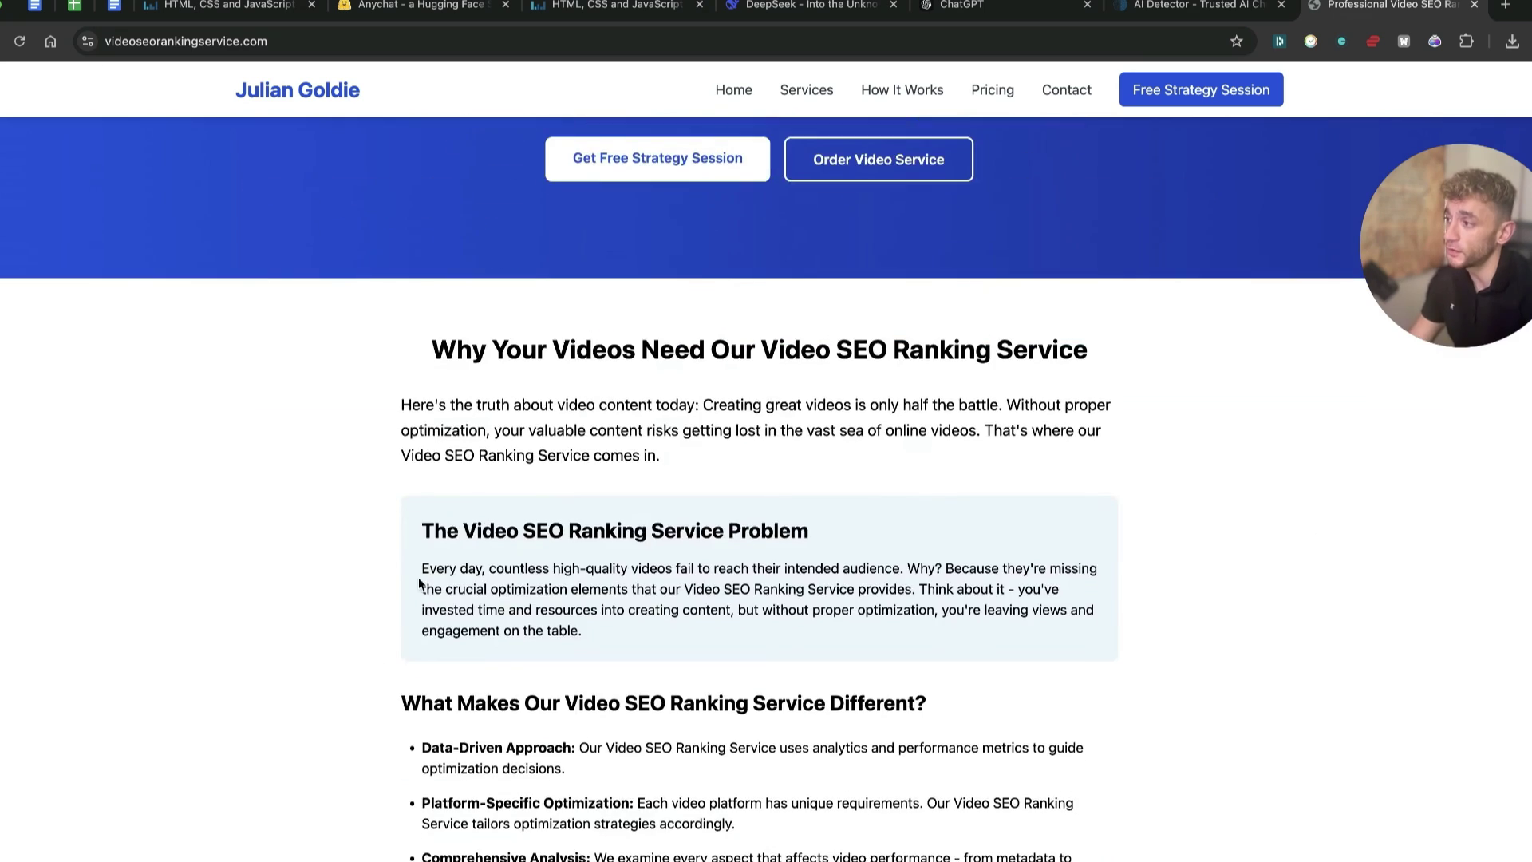
scroll(415, 559, up, 15)
drag(223, 222, 1022, 559)
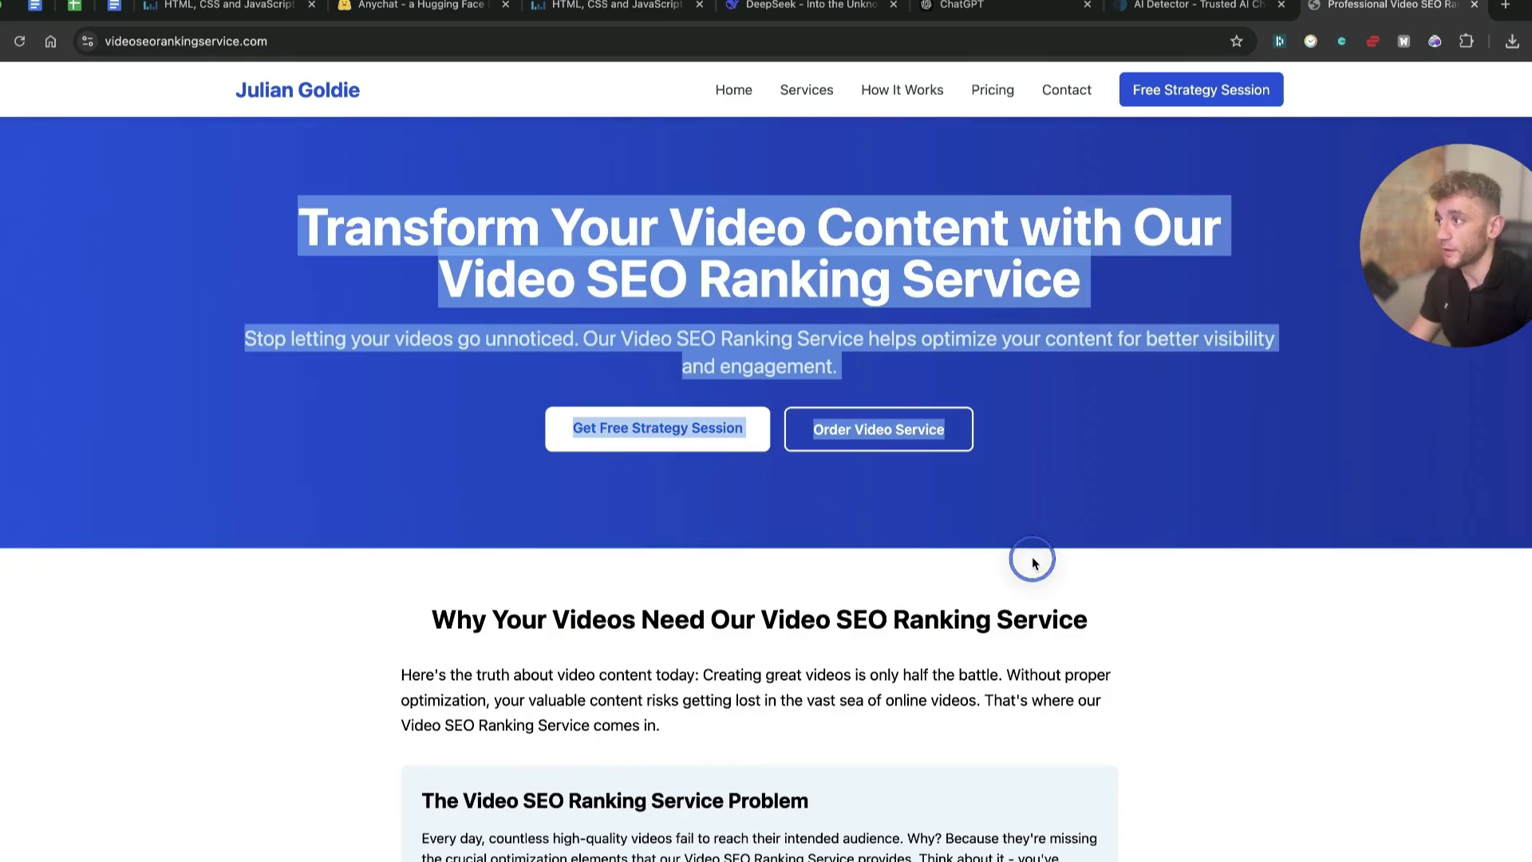
click(1020, 563)
Move the DeepSeek tab before Liveweave, copy DeepSeek's complete HTML, and return to Liveweave's HTML panel.
click(660, 8)
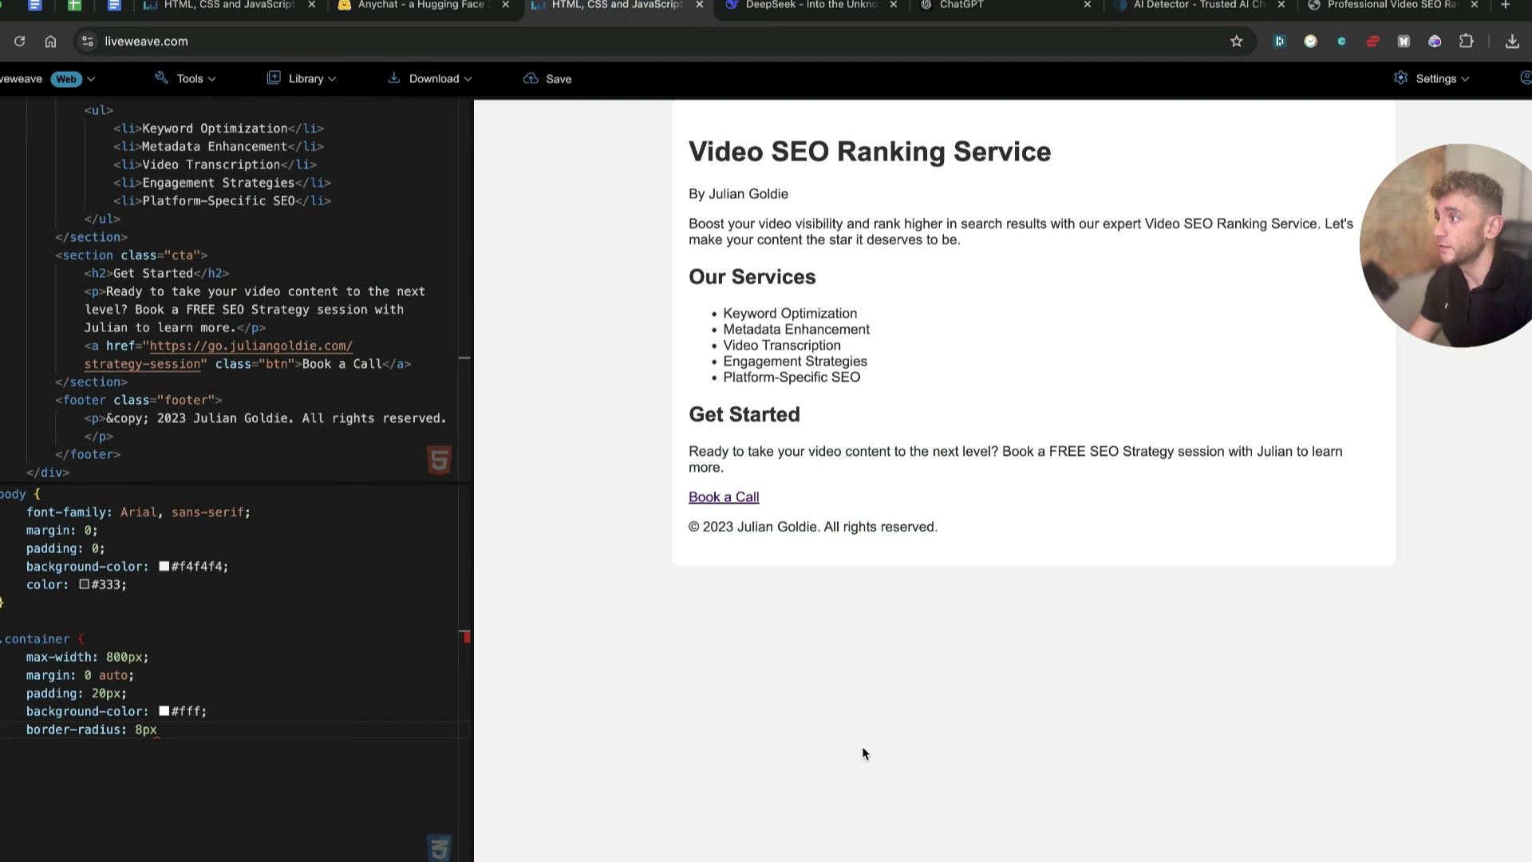
click(431, 6)
drag(874, 10, 682, 24)
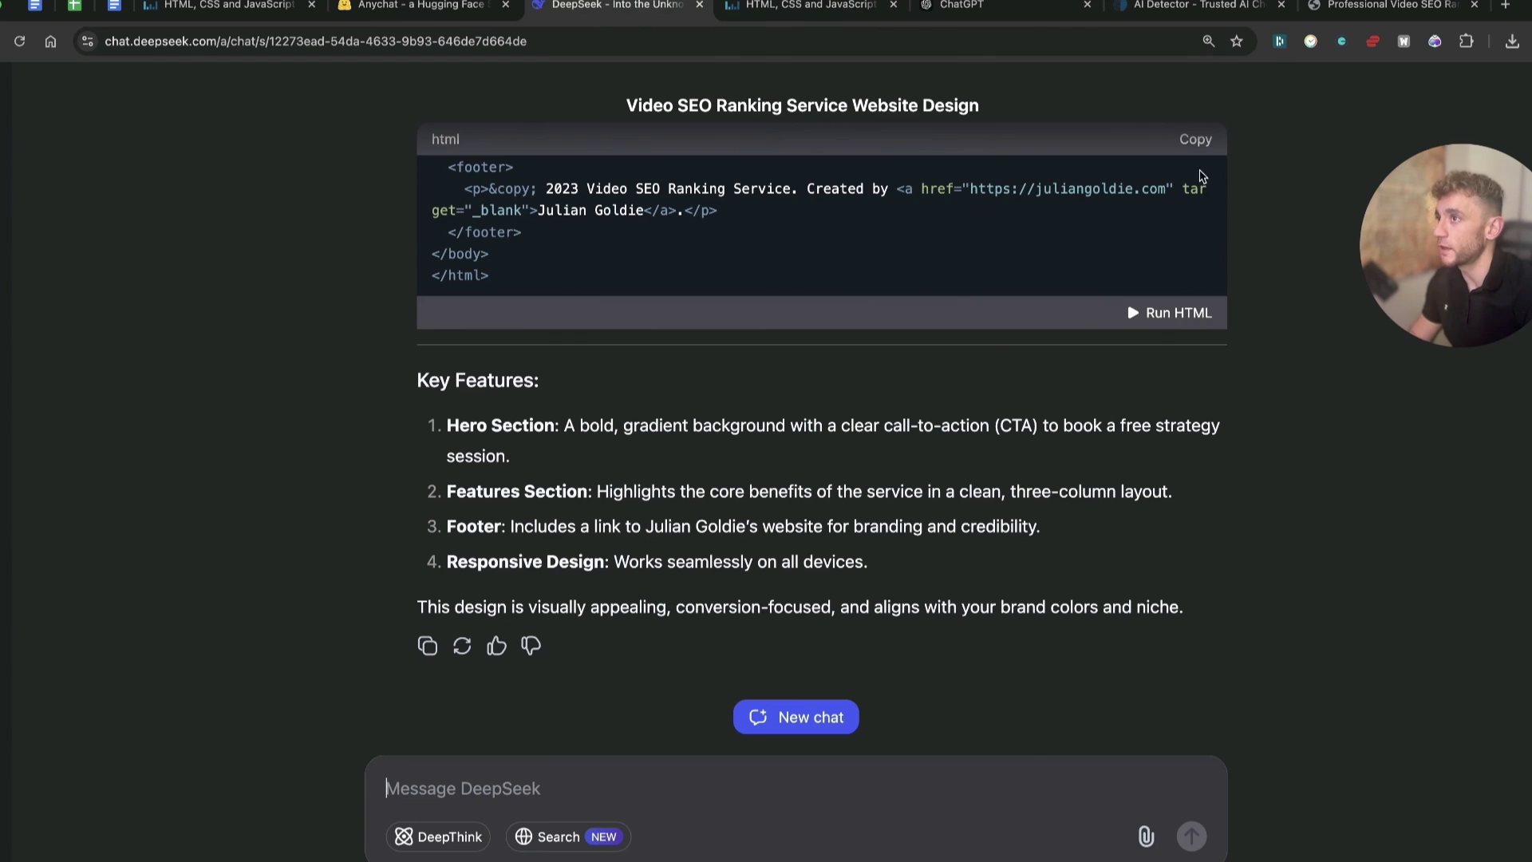
scroll(1203, 173, up, 10)
click(1200, 138)
scroll(518, 399, up, 5)
scroll(694, 619, down, 15)
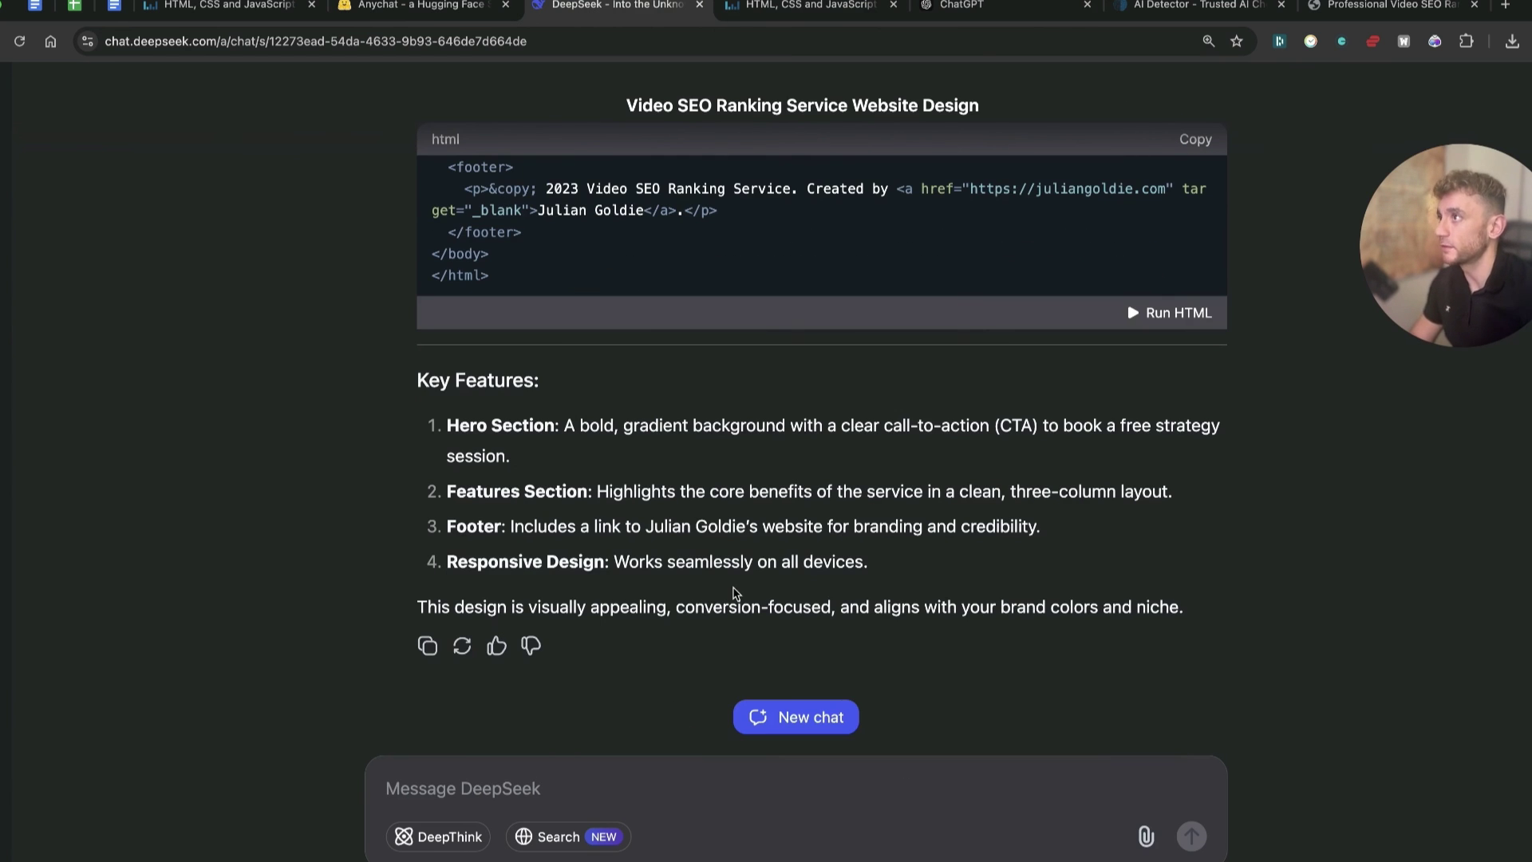
key(ctrl+Tab)
click(301, 255)
Replace Anychat's HTML with DeepSeek's code, check it against DeepSeek's original, and view the orange page.
key(ctrl+a)
key(ctrl+v)
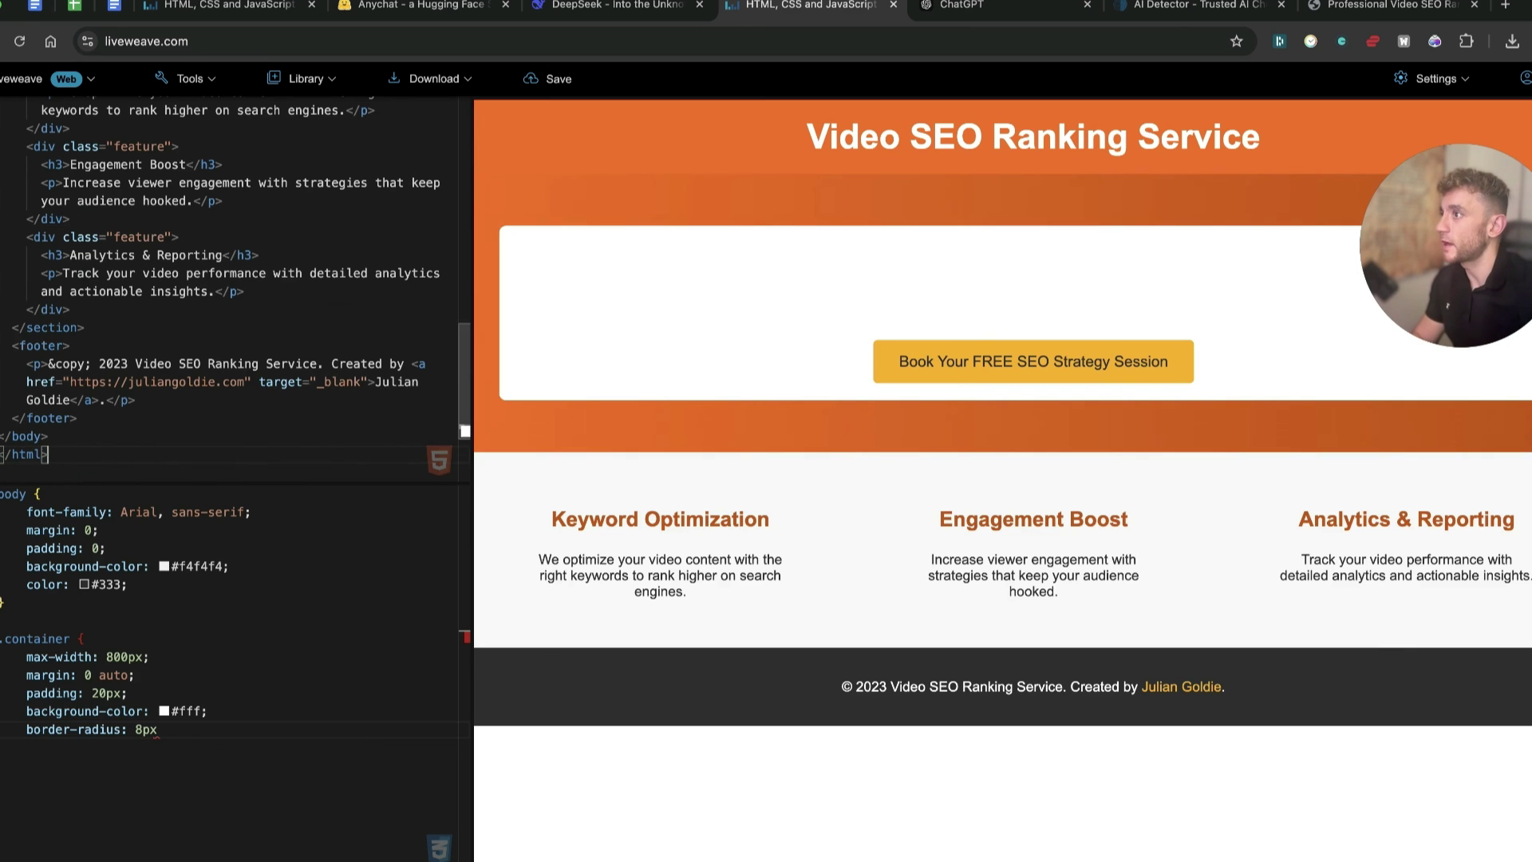
drag(1426, 277, 244, 352)
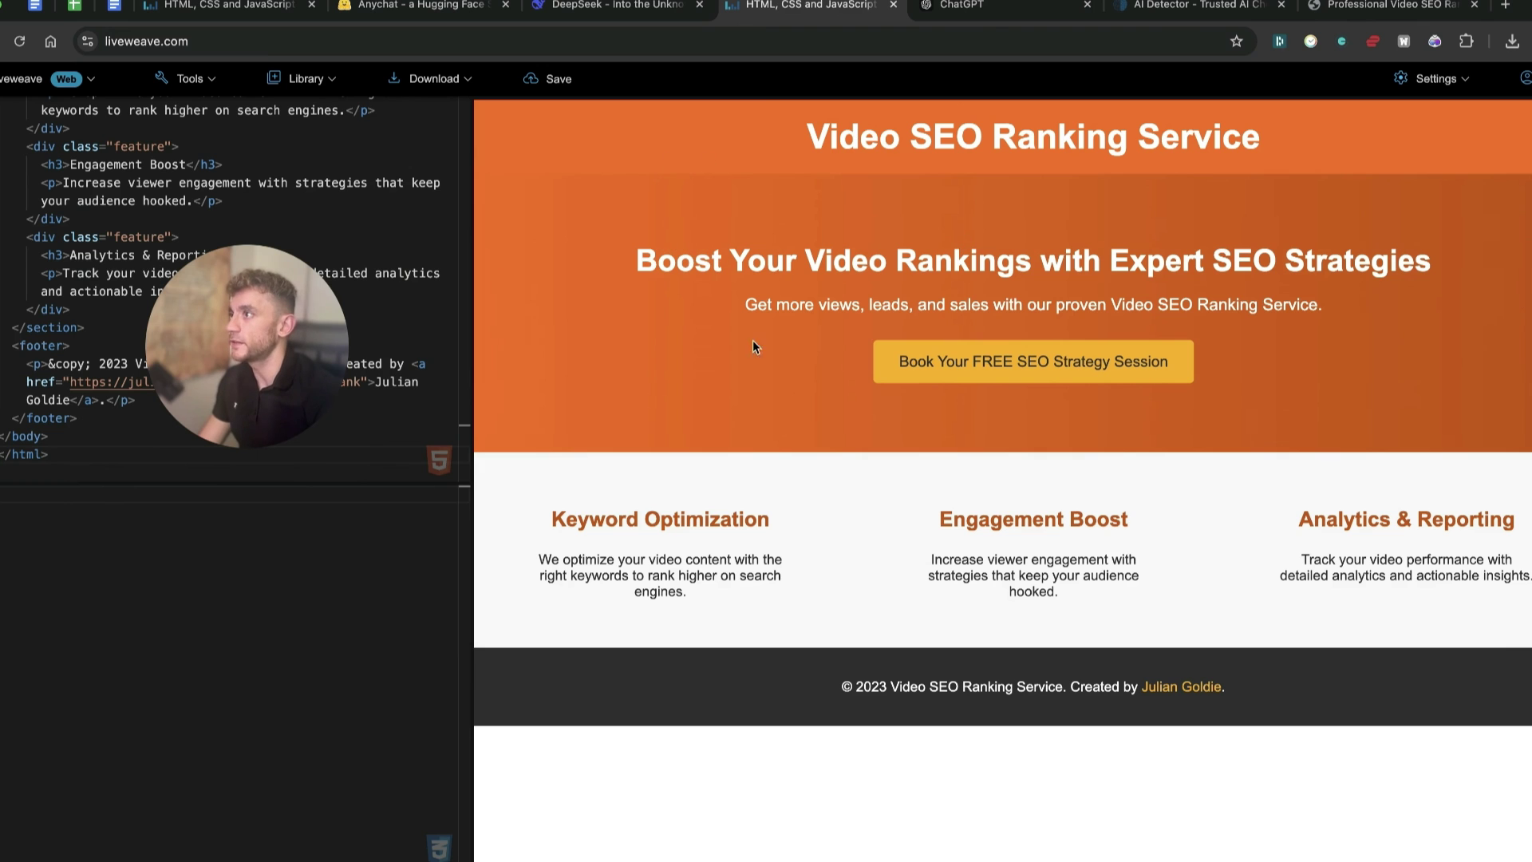
click(622, 7)
scroll(756, 365, up, 8)
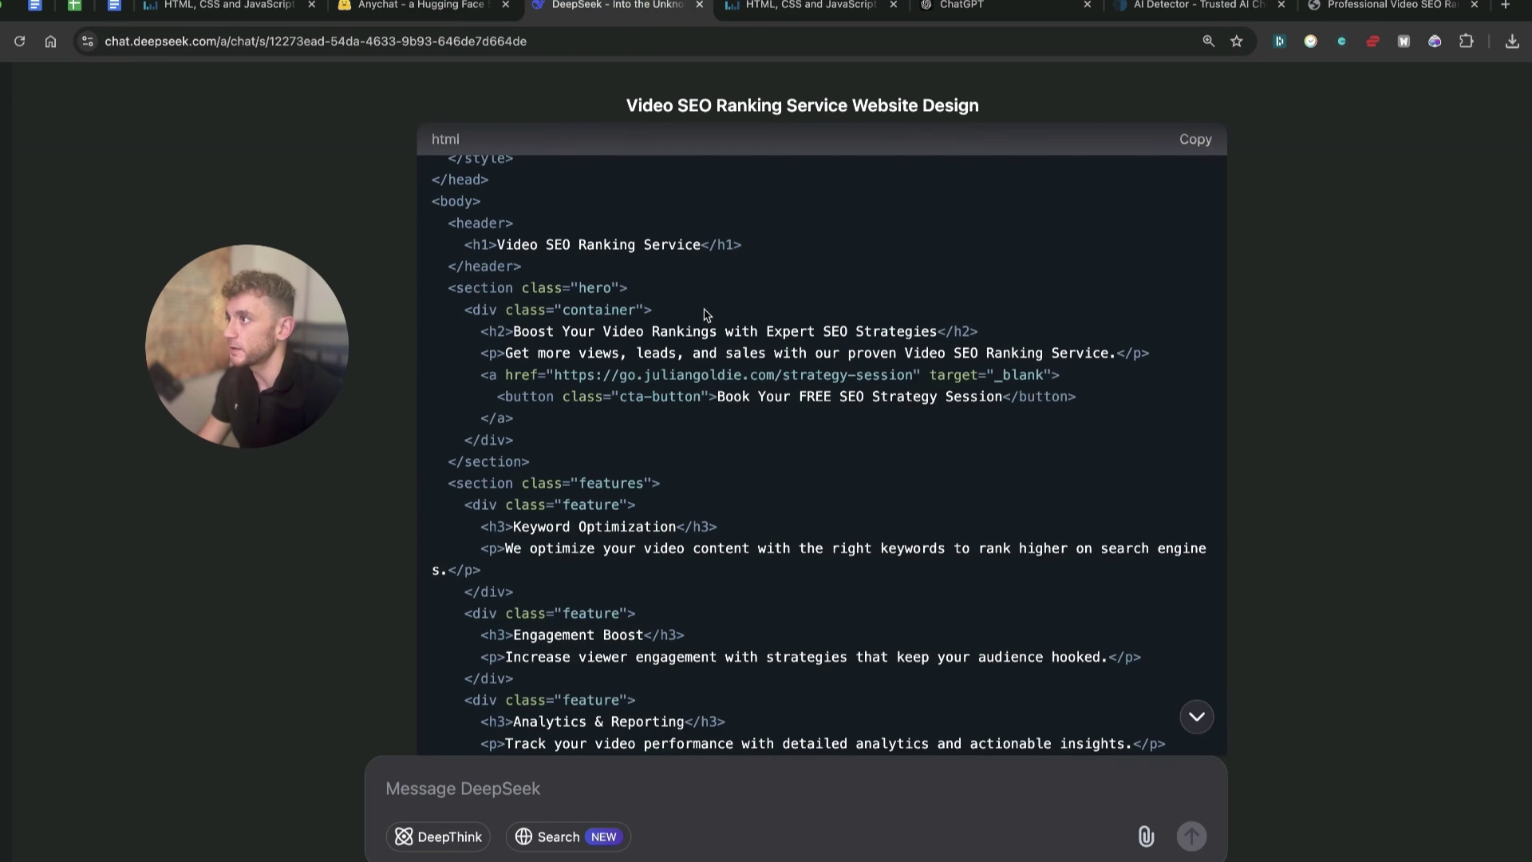
scroll(756, 365, up, 12)
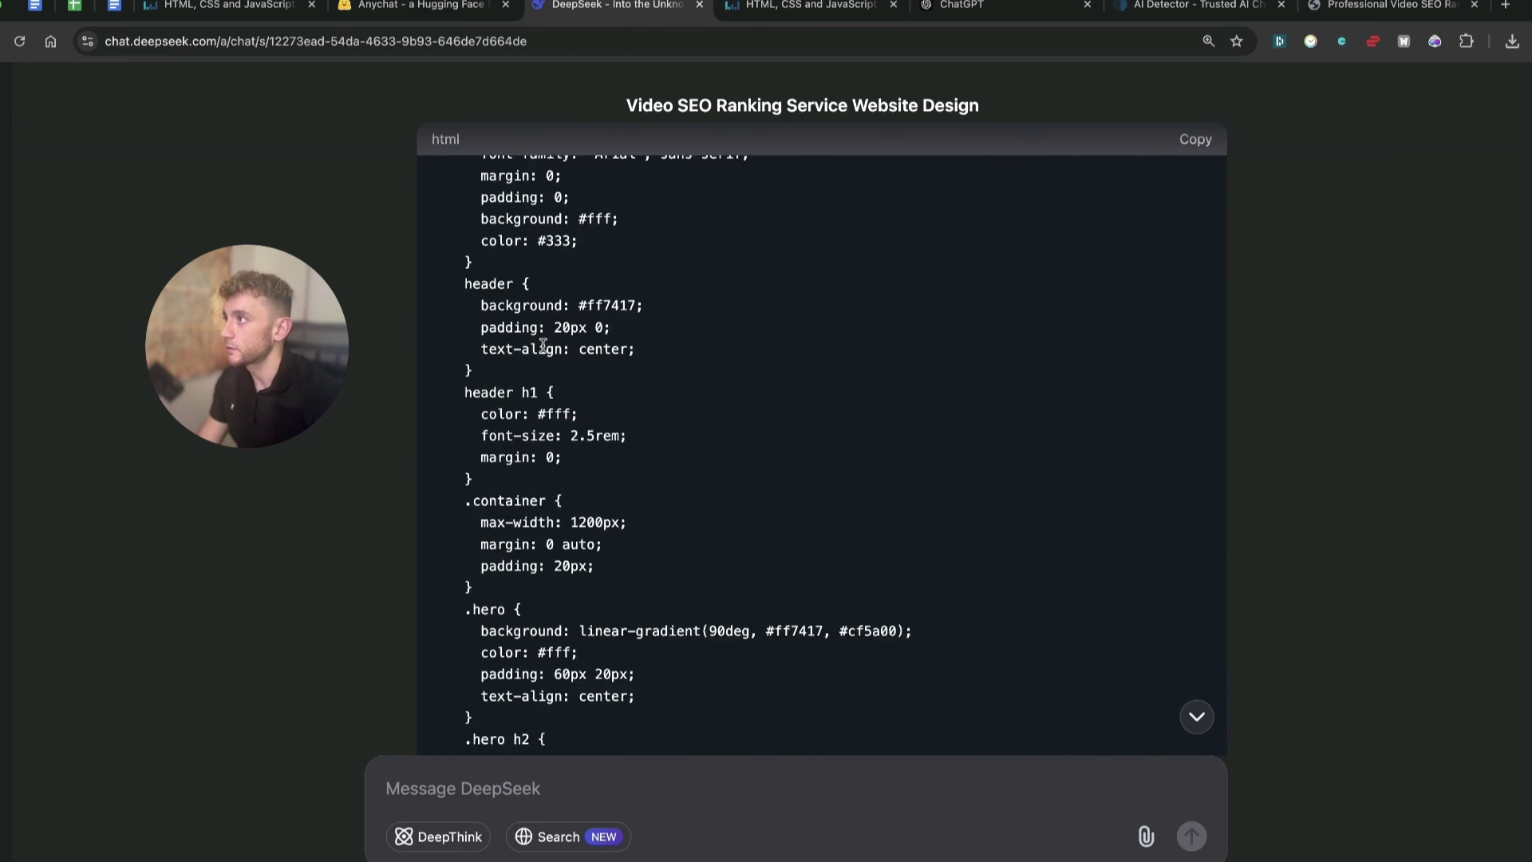
click(748, 11)
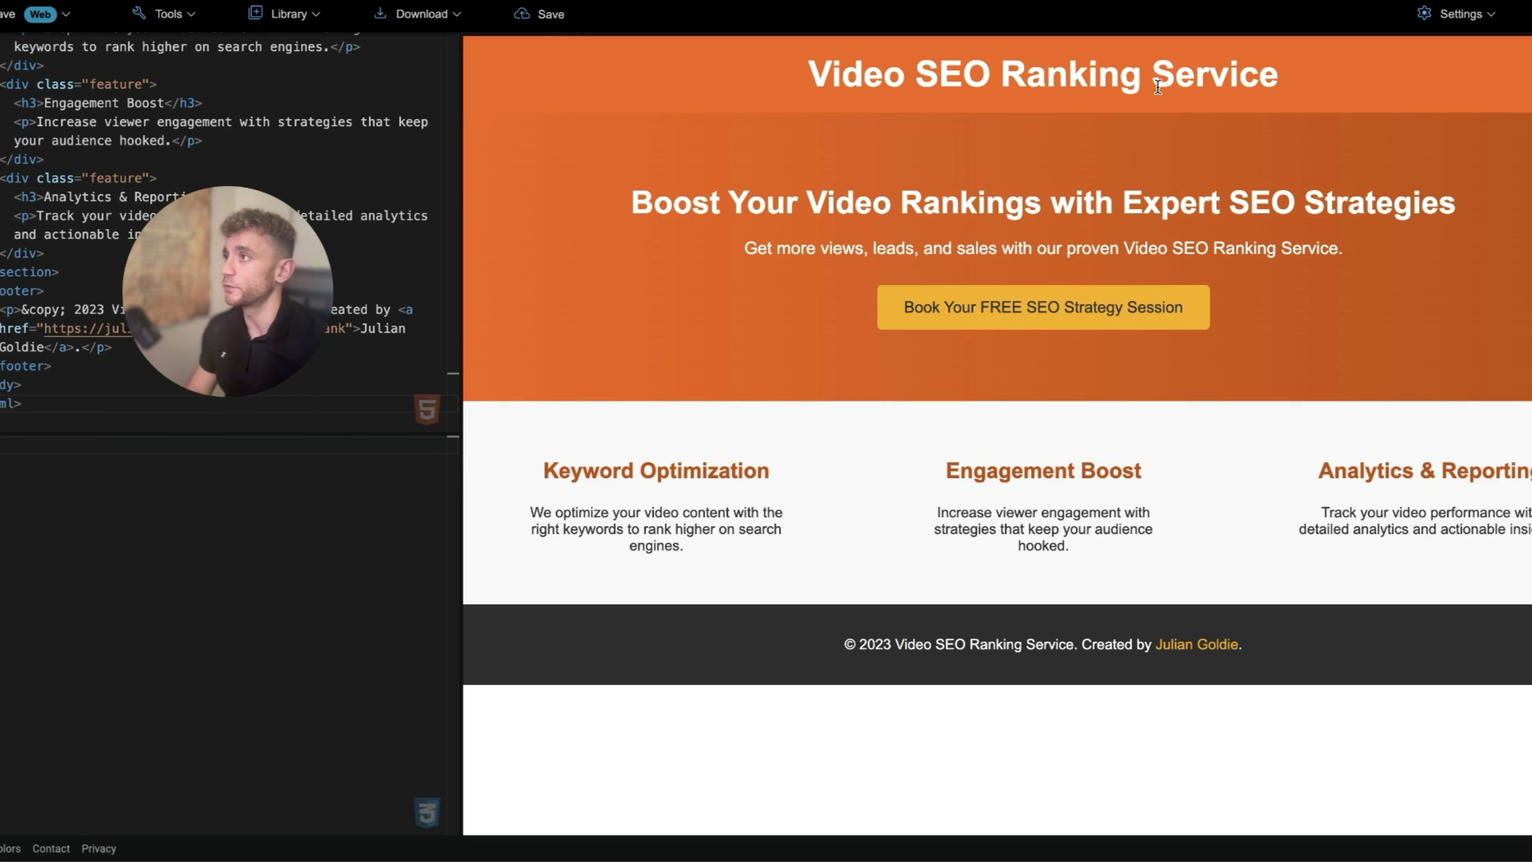
Highlight the orange page's title, hero heading and subtitle to review the copy.
drag(907, 150, 1033, 208)
click(1050, 211)
drag(599, 199, 1389, 310)
click(1389, 310)
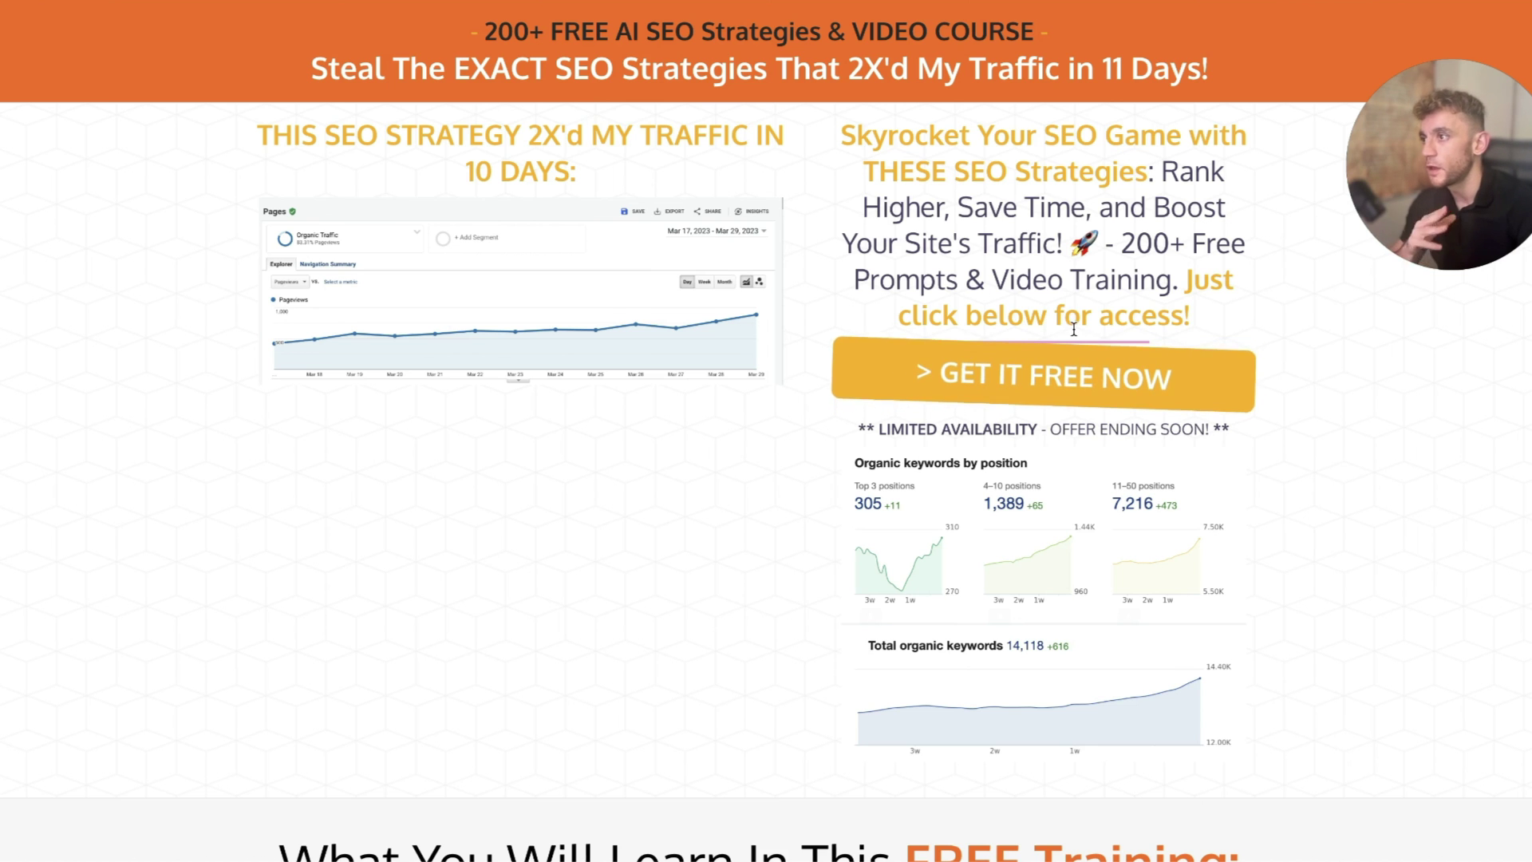
Scroll down the free SEO course funnel page past the 200+ ChatGPT prompts pitch and testimonials.
scroll(962, 570, down, 7)
scroll(888, 449, down, 3)
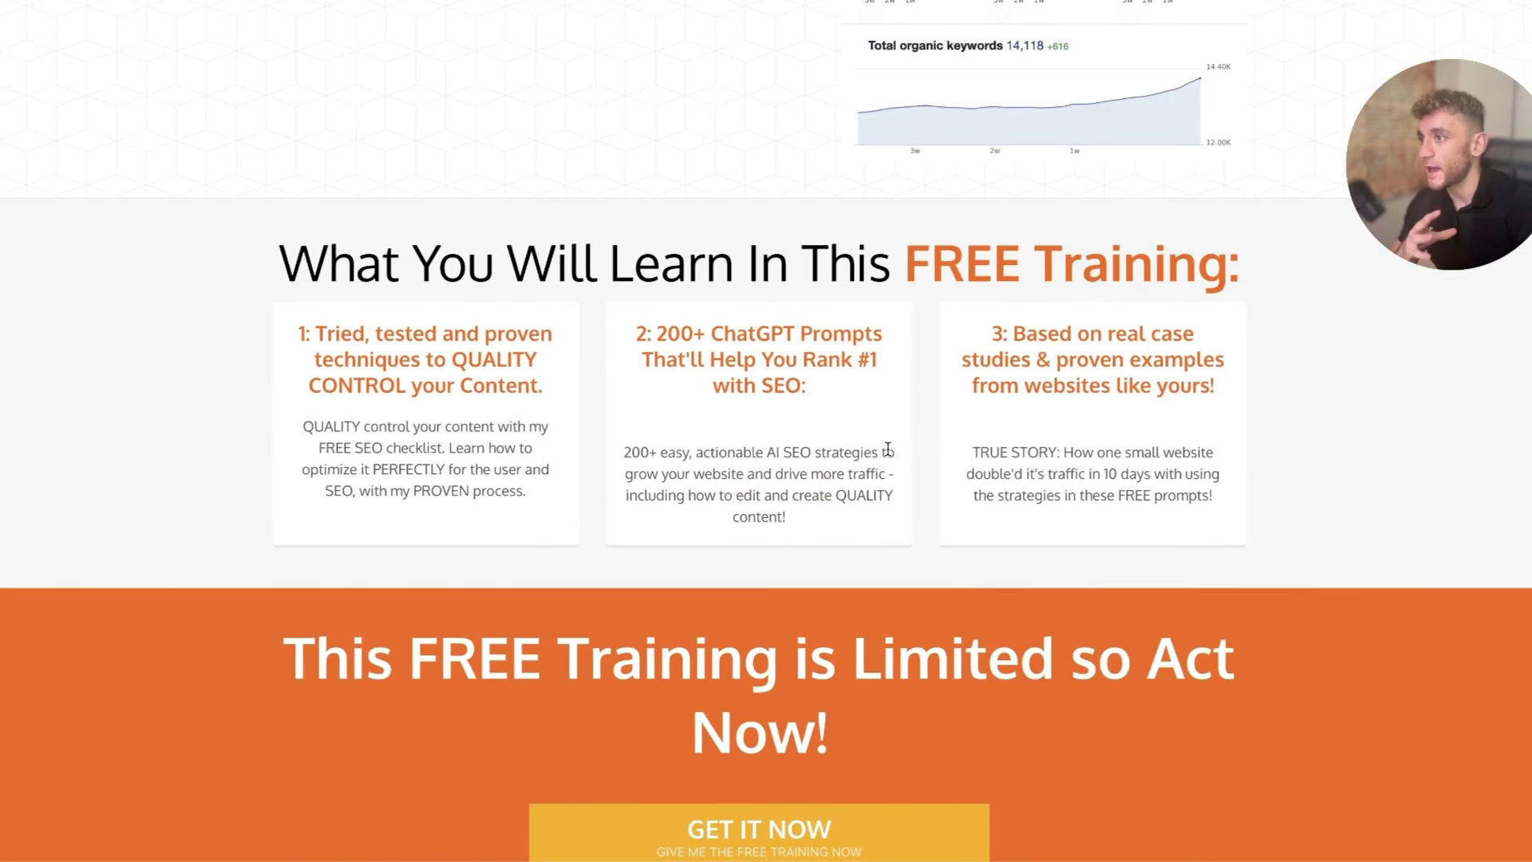
scroll(888, 450, down, 20)
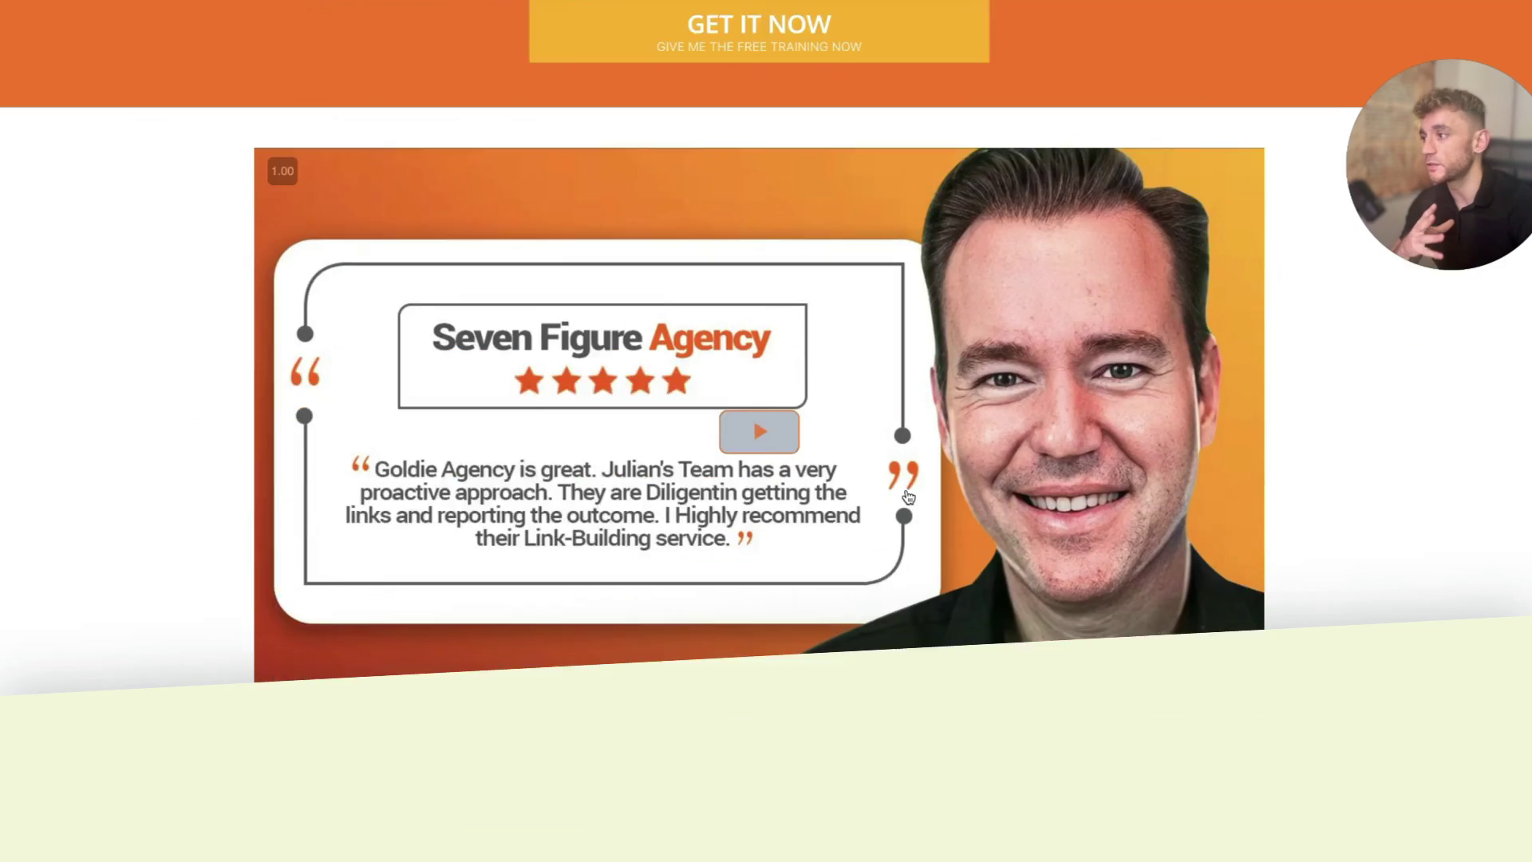
scroll(935, 537, down, 7)
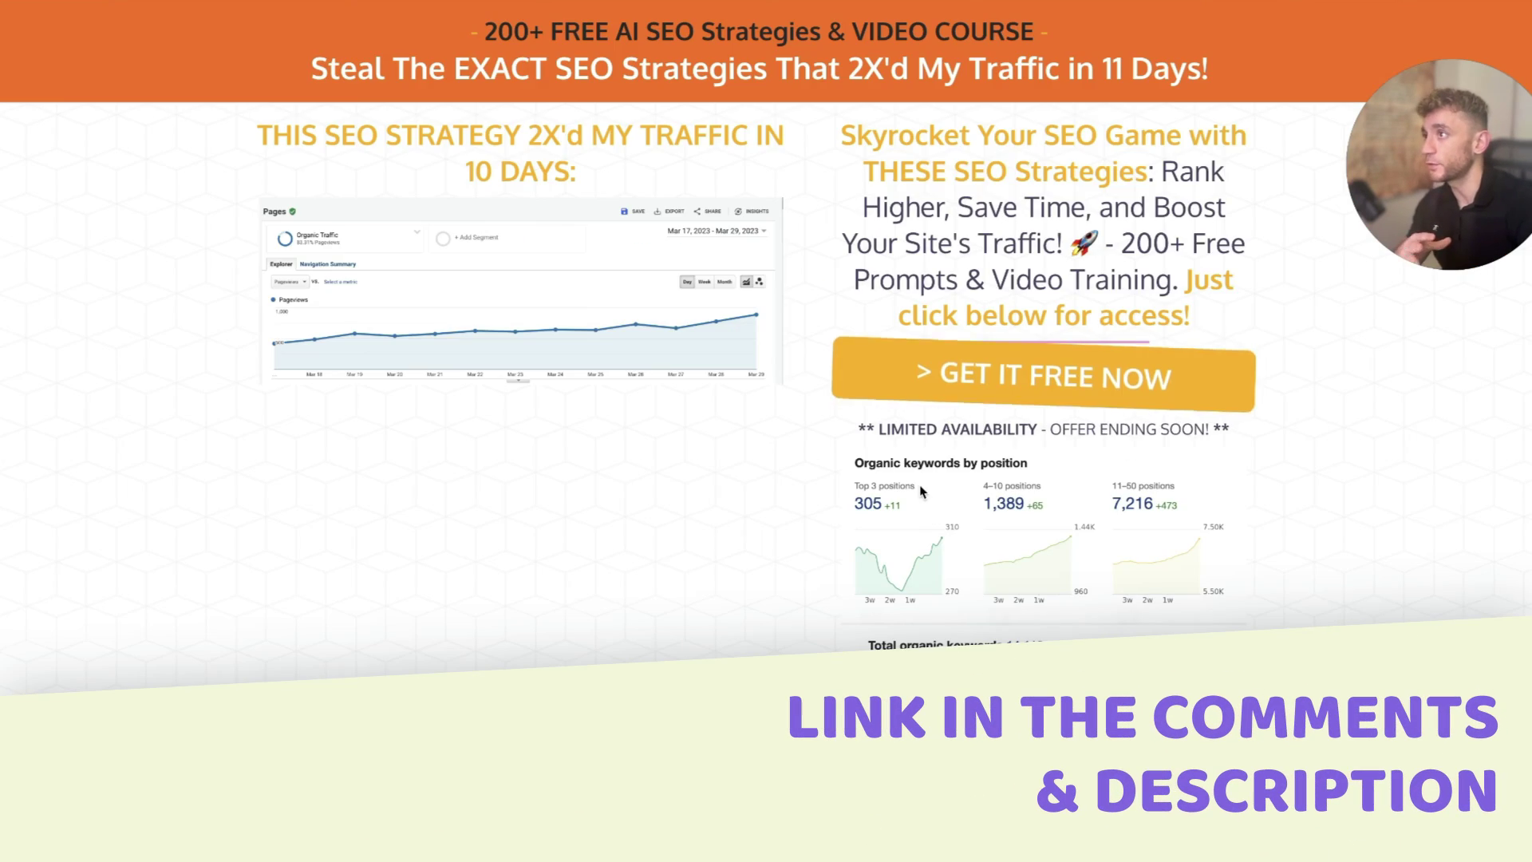